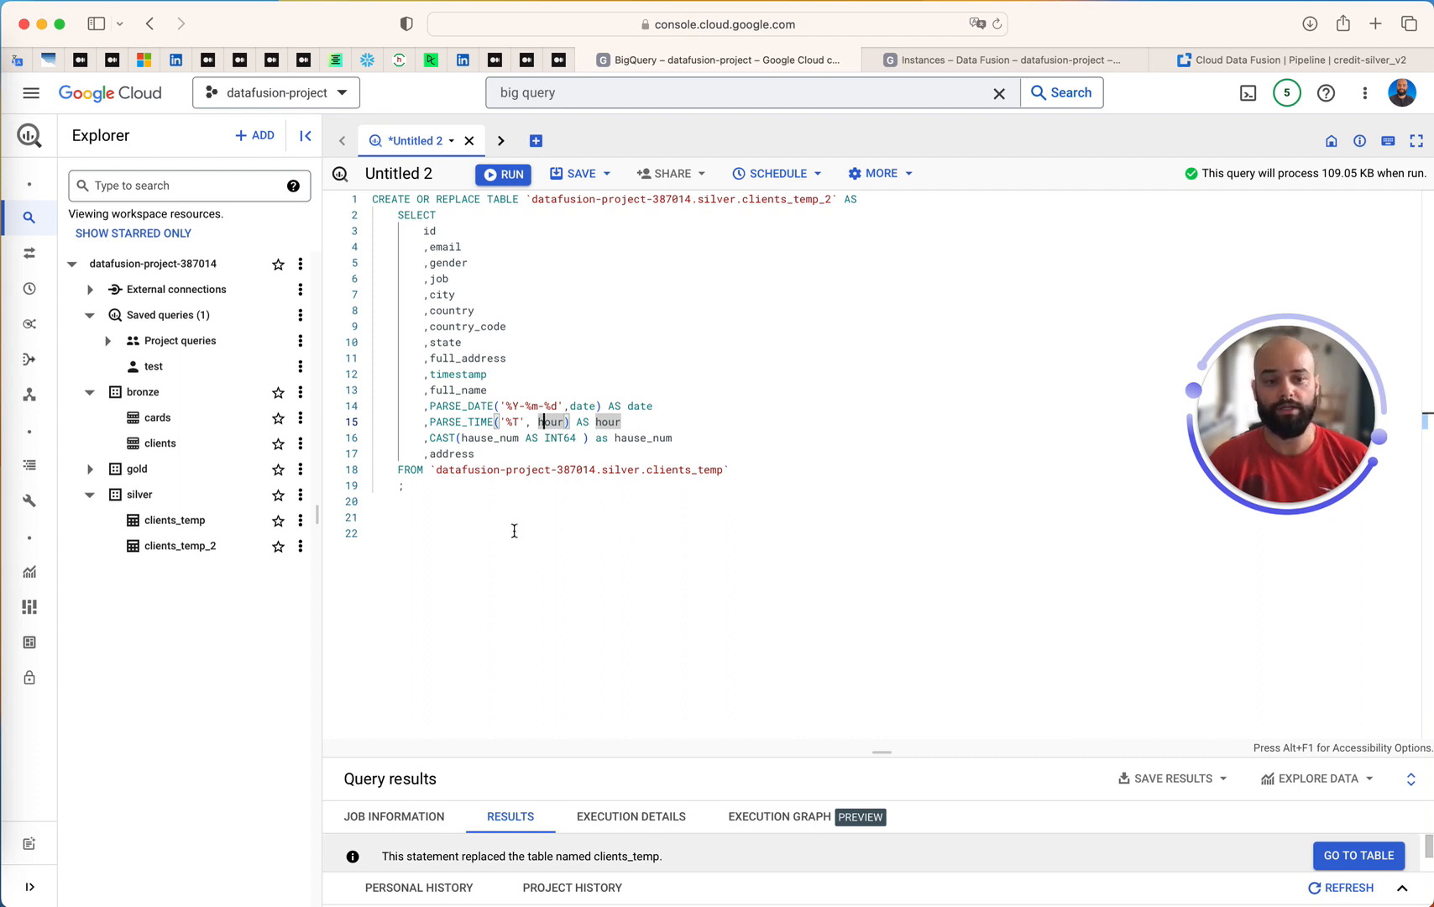
Review the details of the bronze clients table, including its partitioning, and return to the query editor
left_click(160, 443)
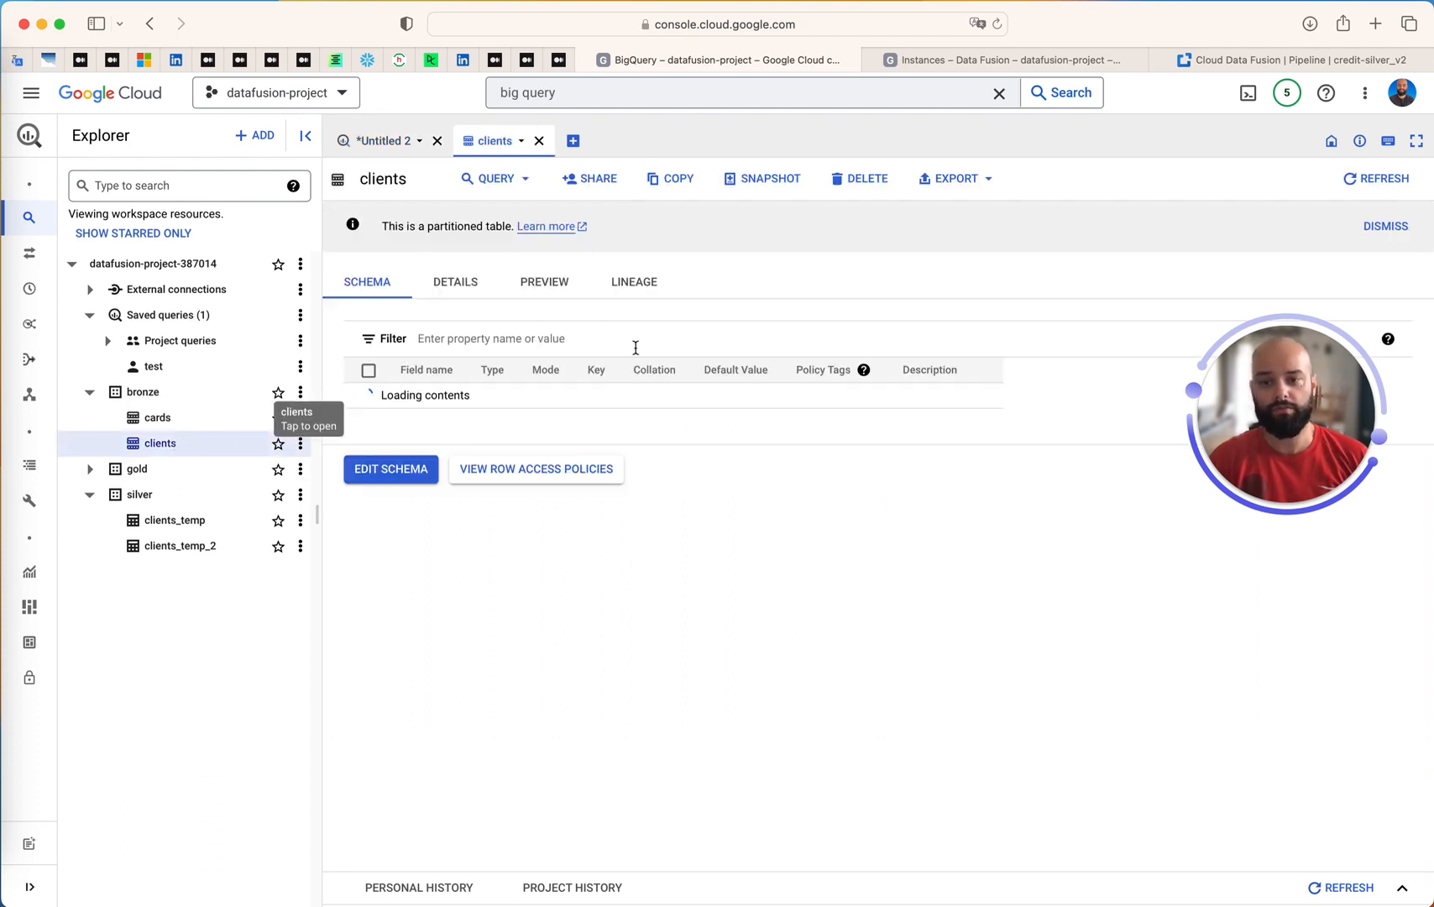
left_click(466, 288)
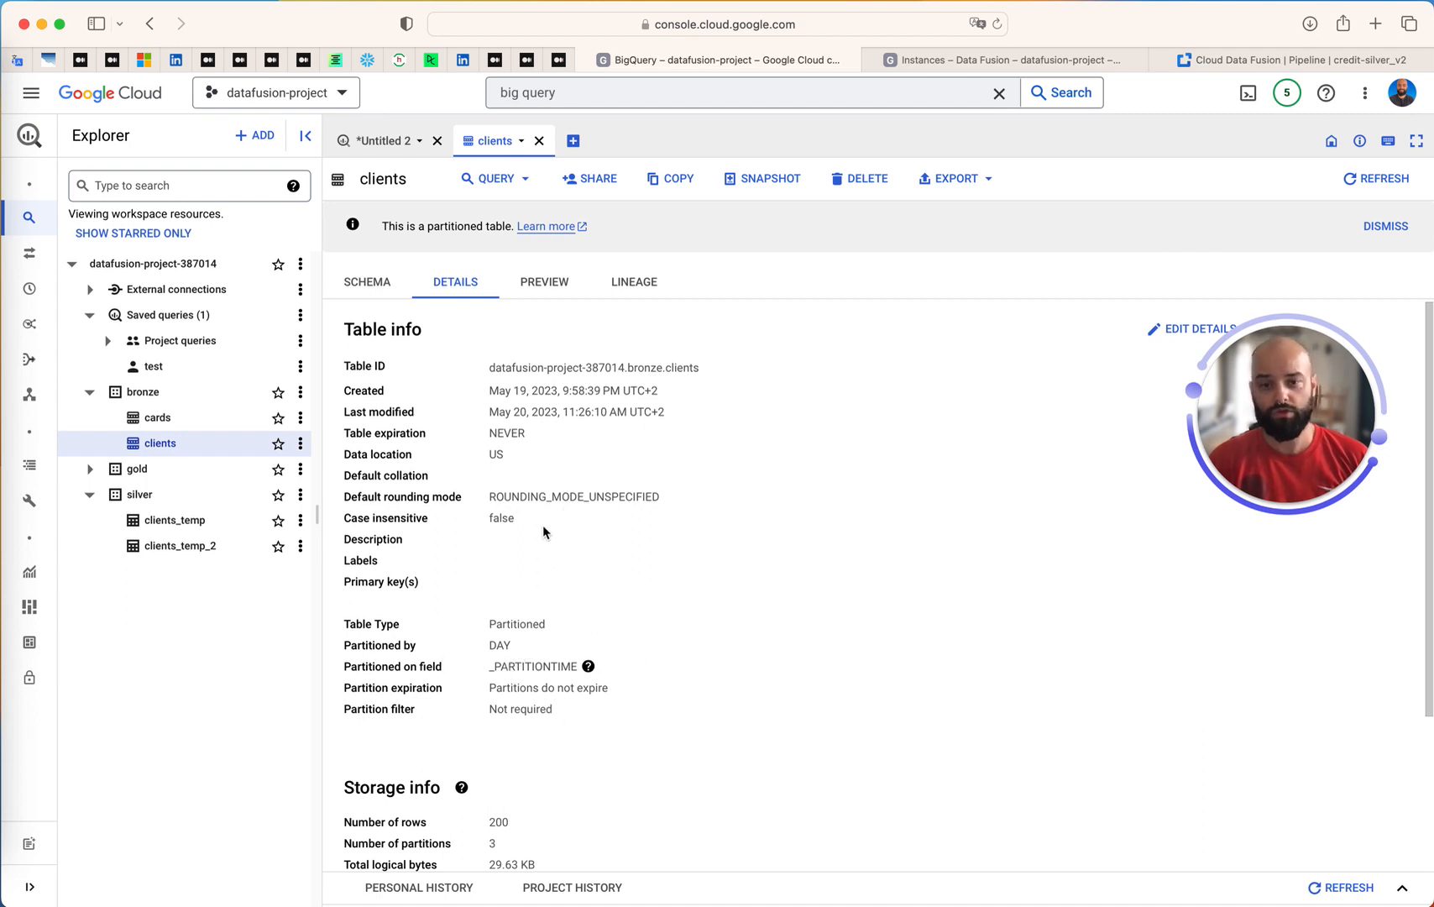
left_click(539, 140)
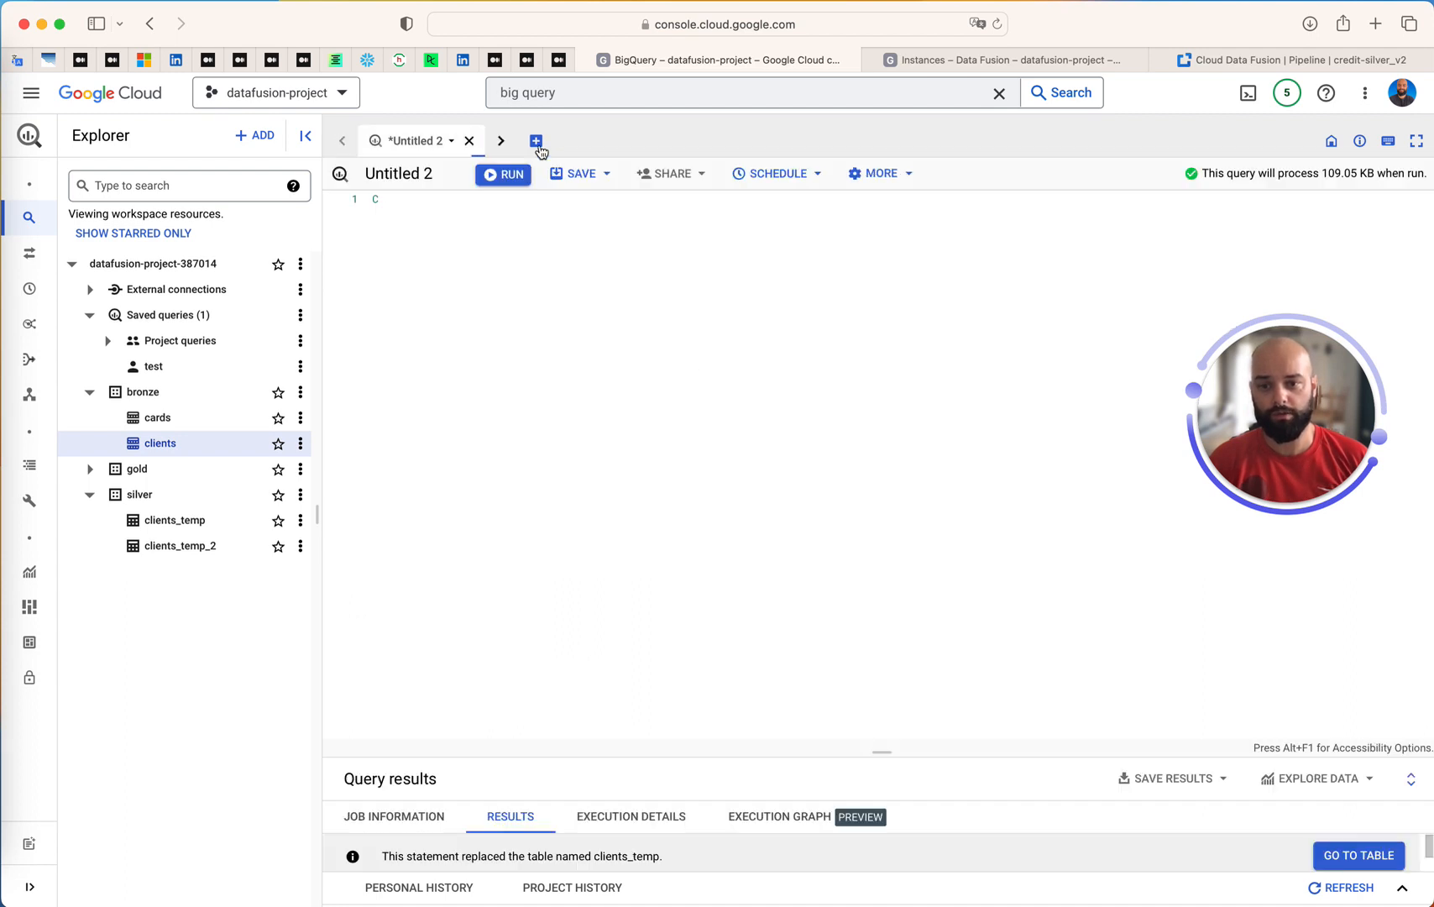
left_click(518, 650)
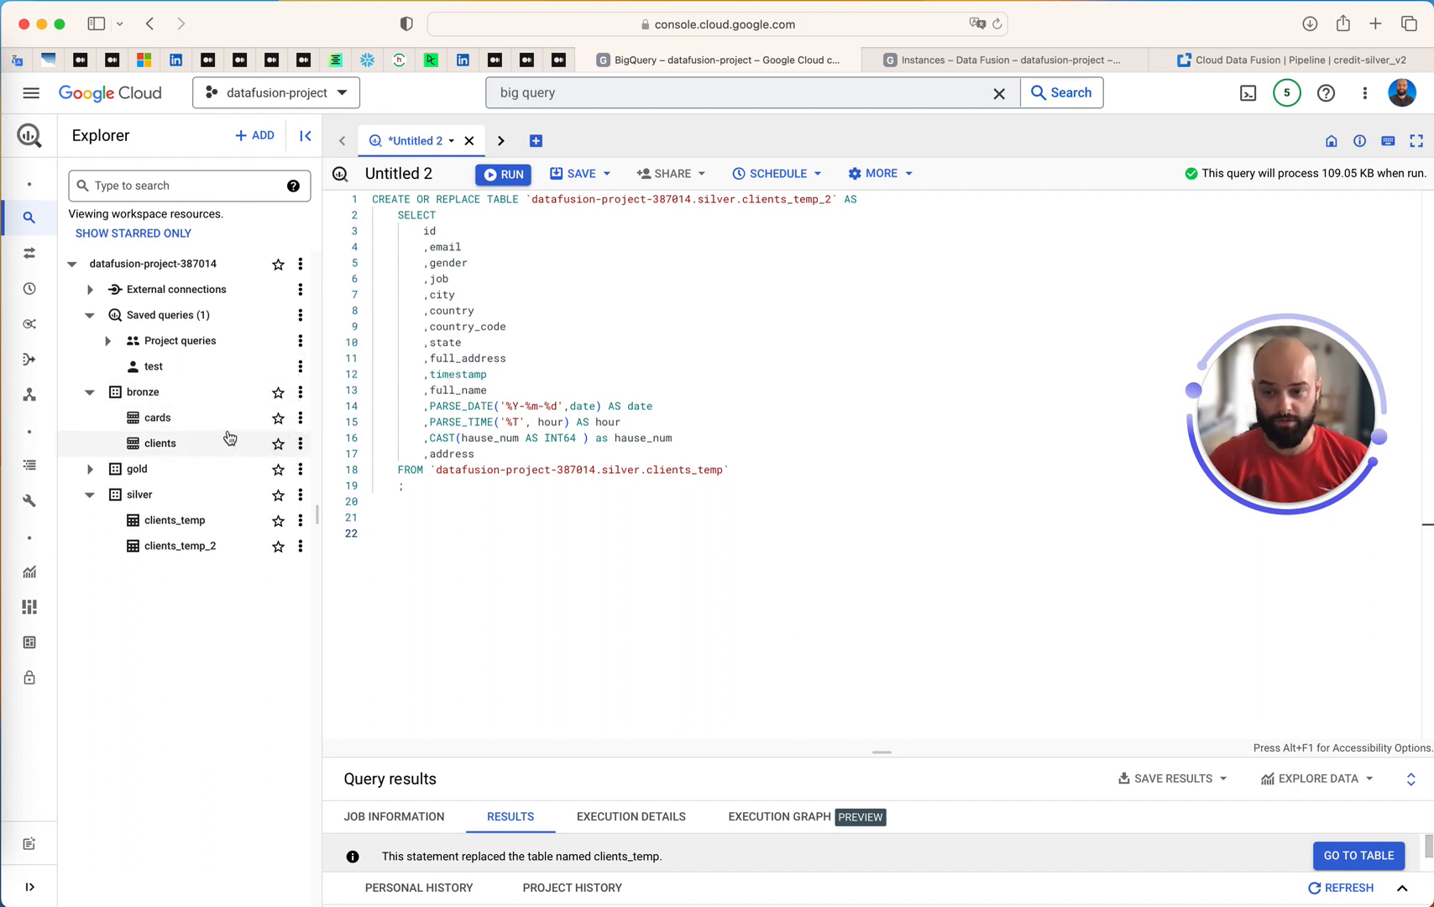
Start a new query from the bronze clients table
left_click(300, 443)
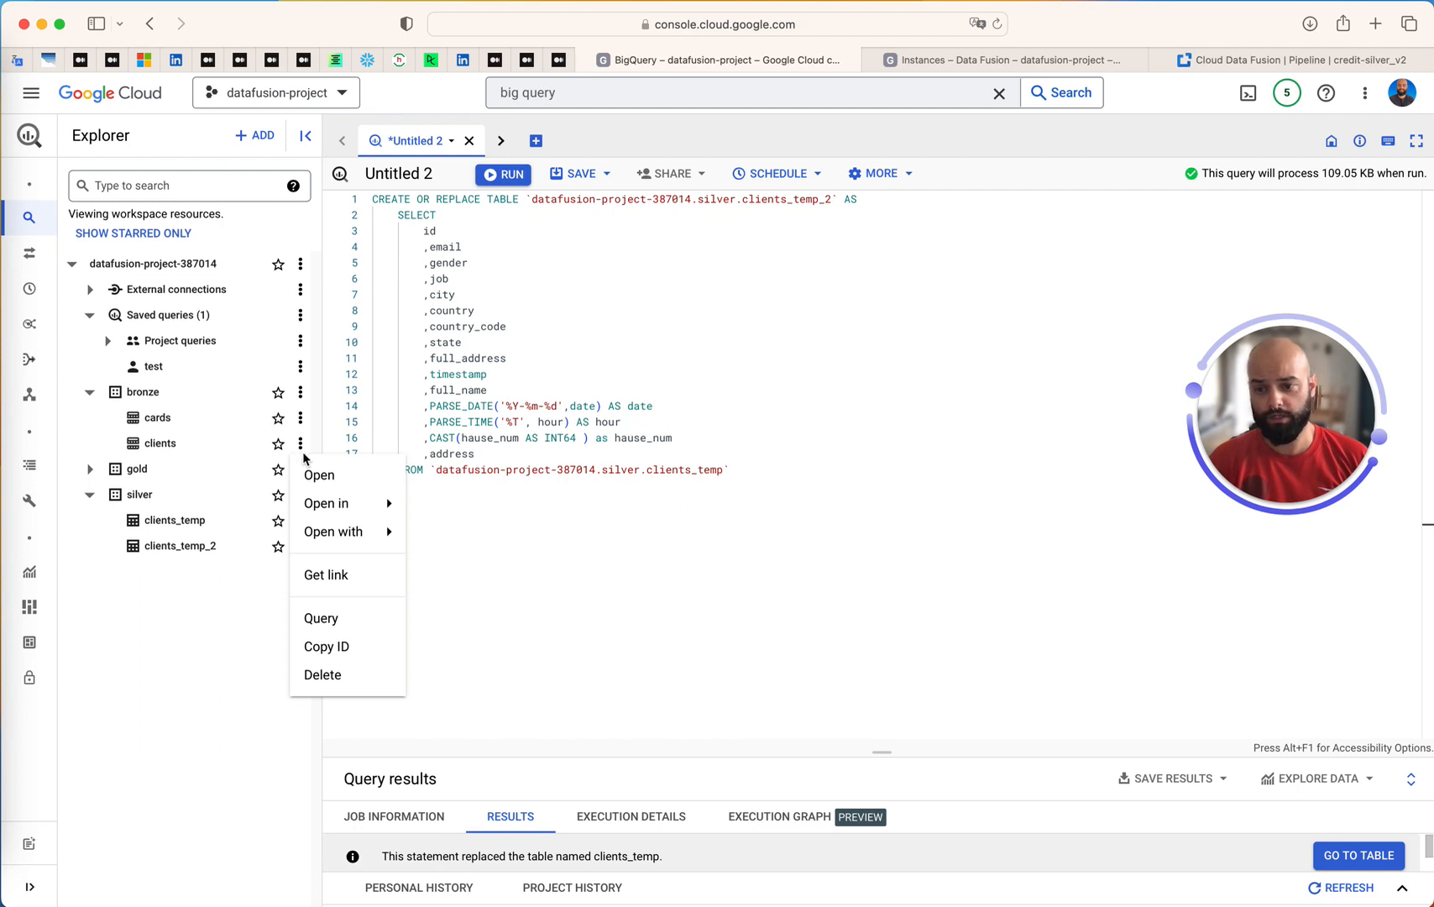
left_click(326, 620)
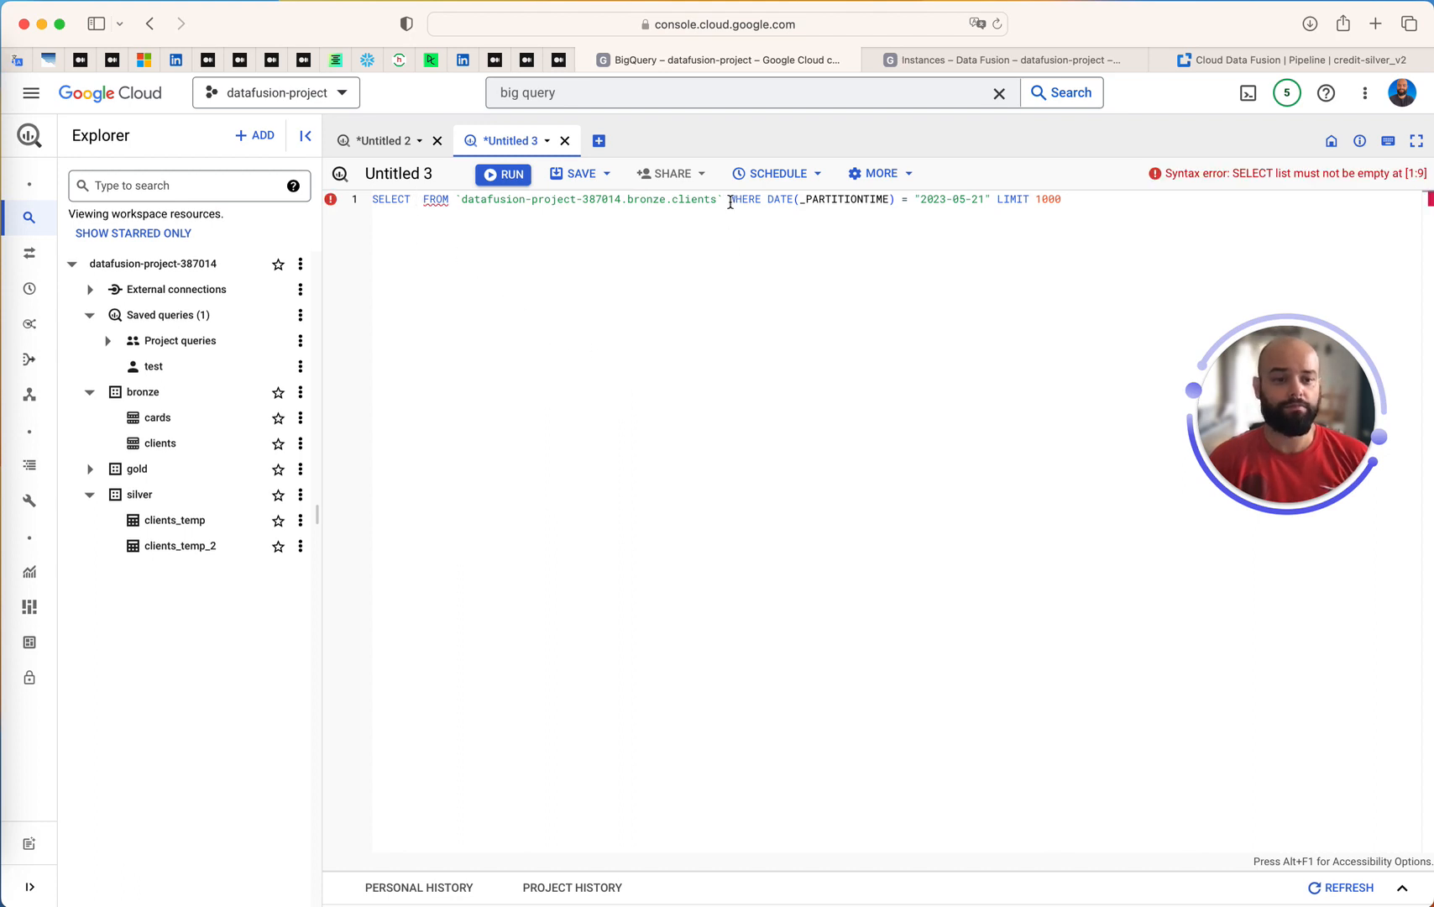
double_click(729, 202)
left_click_drag(729, 203, 1069, 202)
key("super+a")
left_click(933, 204)
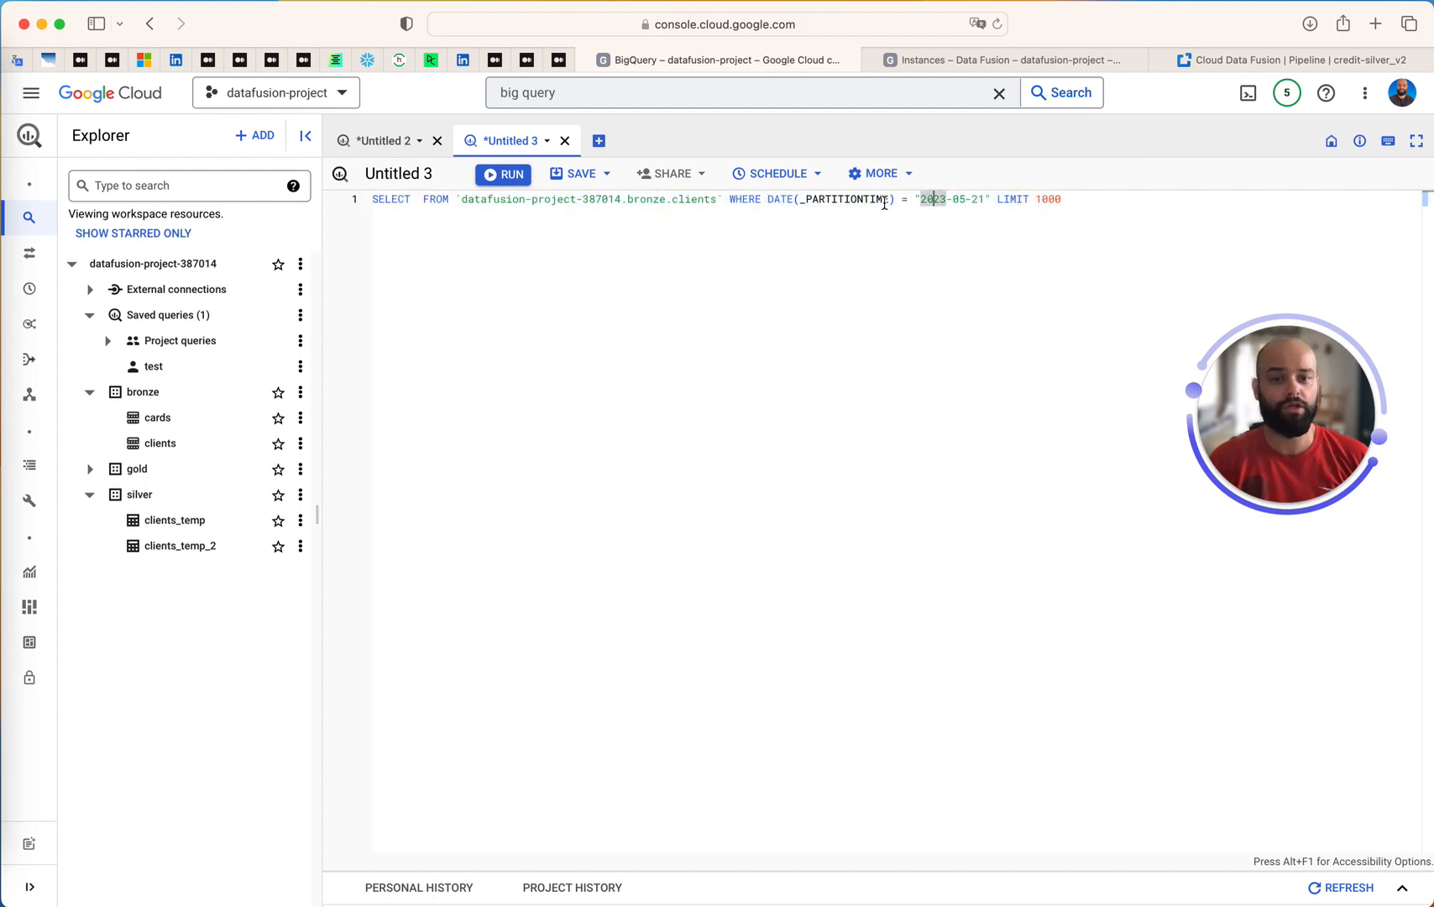
Remove the LIMIT 1000 clause, select all columns with *, and run the query for partition date 2023-05-21
left_click_drag(993, 202, 1080, 203)
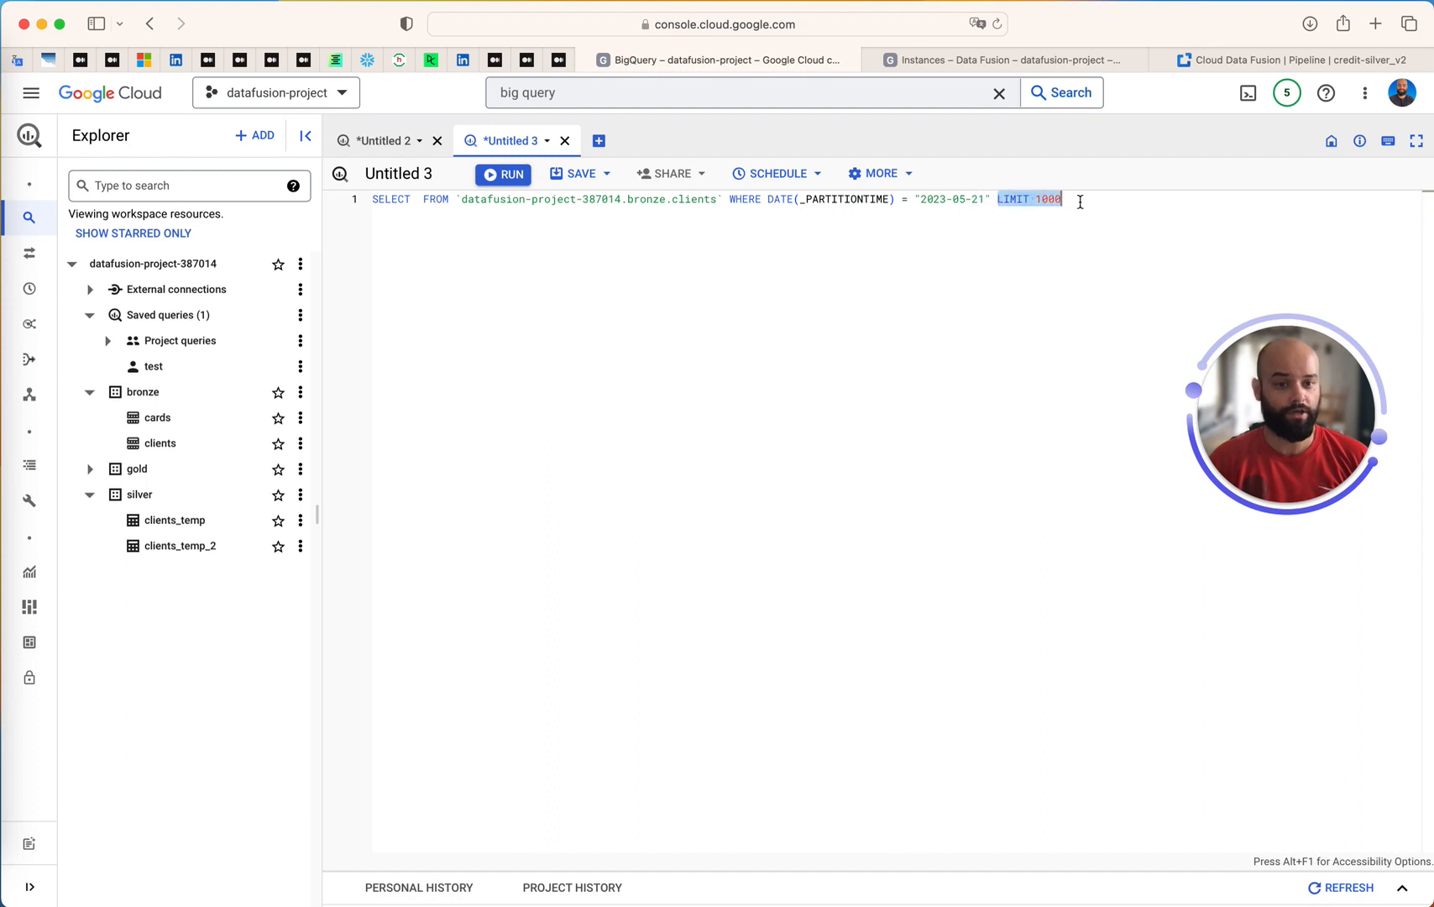
key("BackSpace")
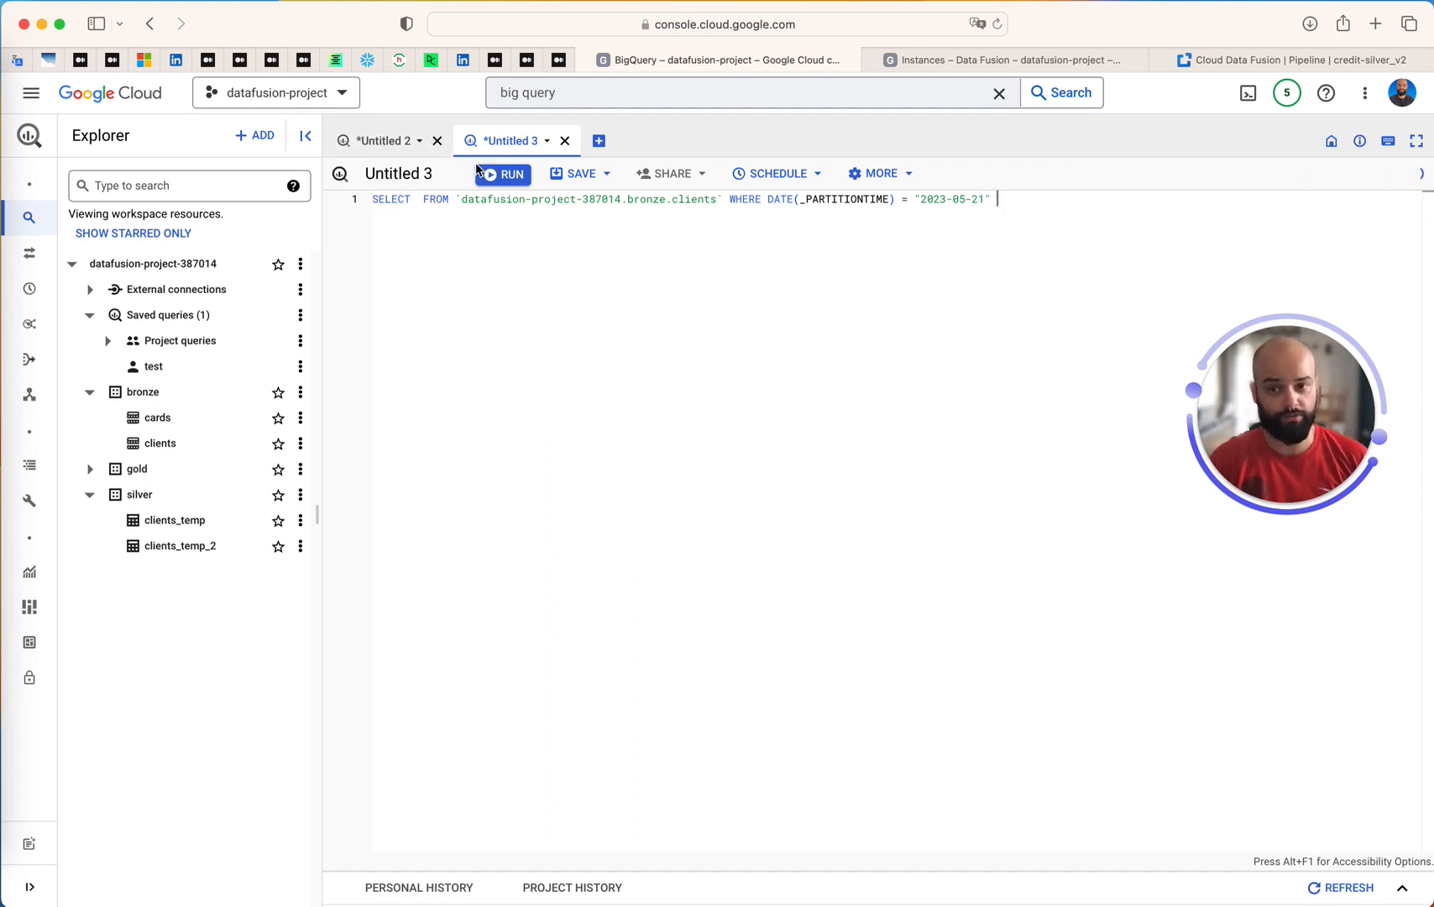
left_click(418, 199)
type("*")
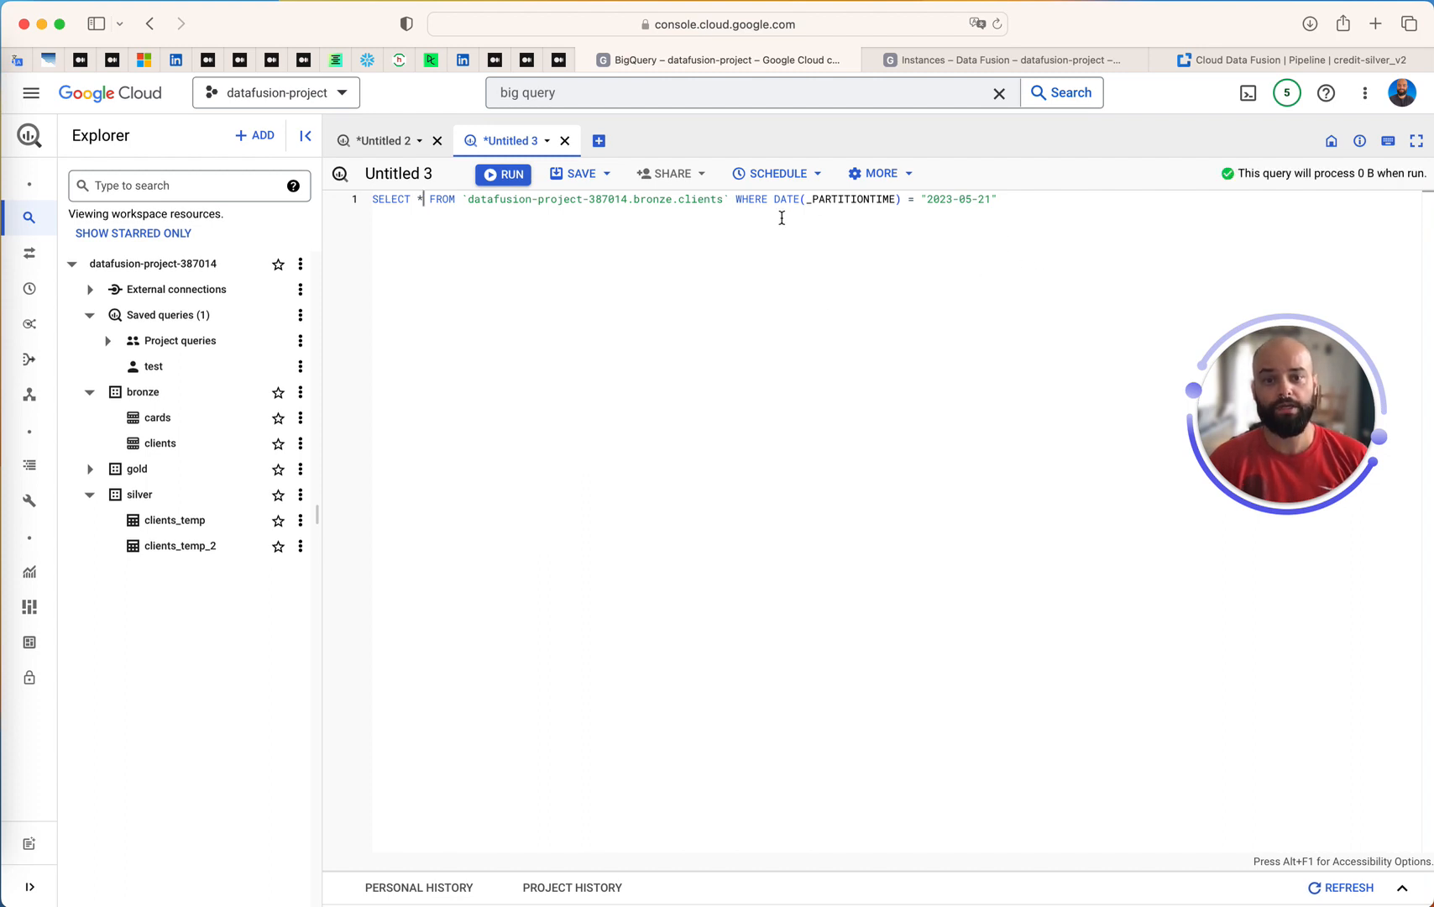
double_click(985, 199)
key("super+Return")
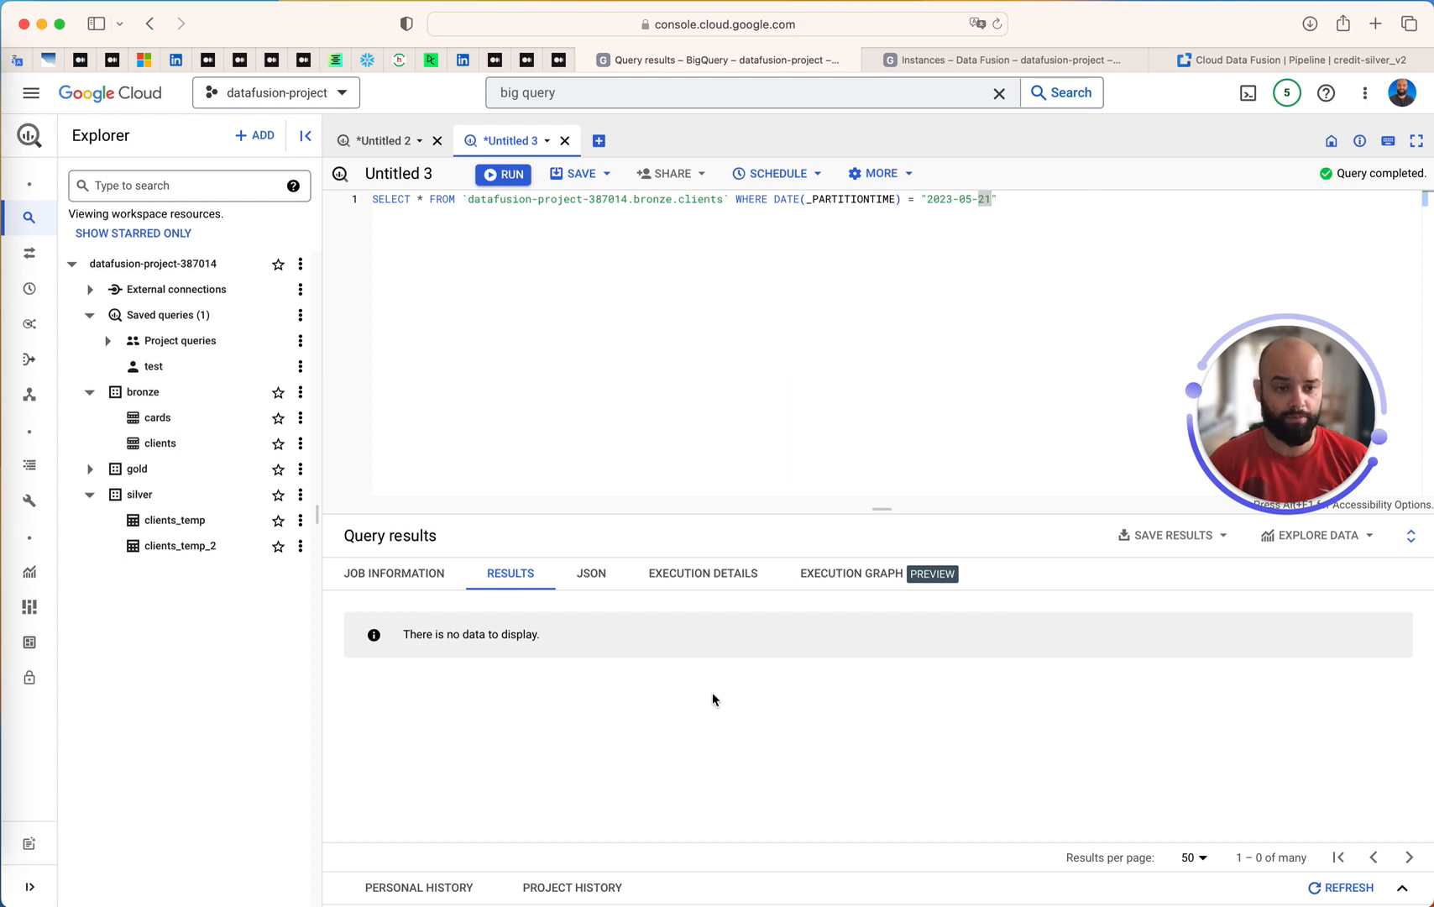
Set the partition date in the filter to 2023-05-20 and run the query
left_click(949, 344)
key("super+a")
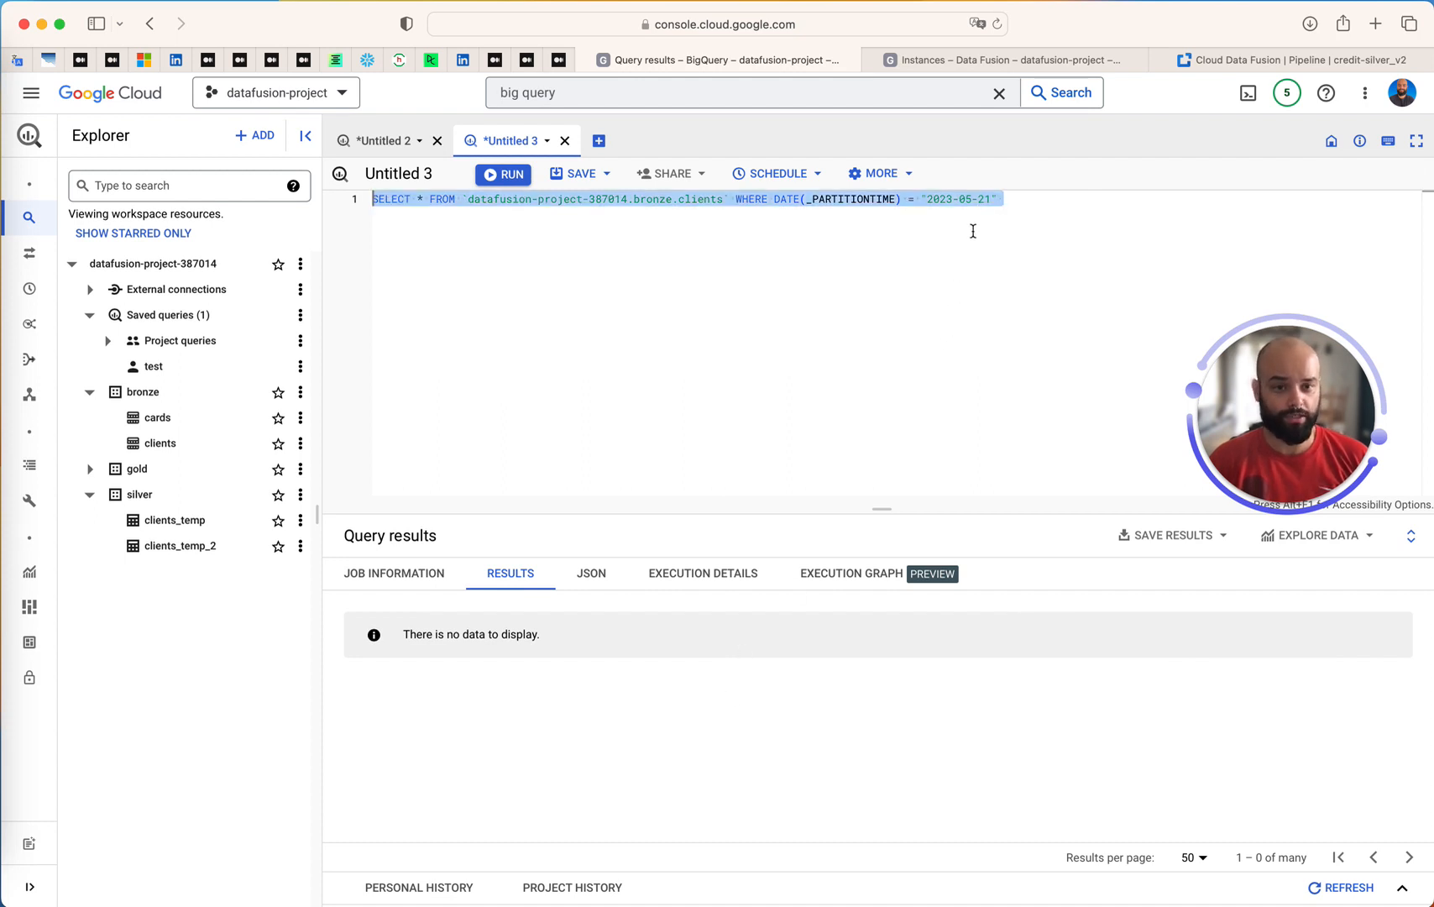
left_click(990, 201)
key("BackSpace")
type("0")
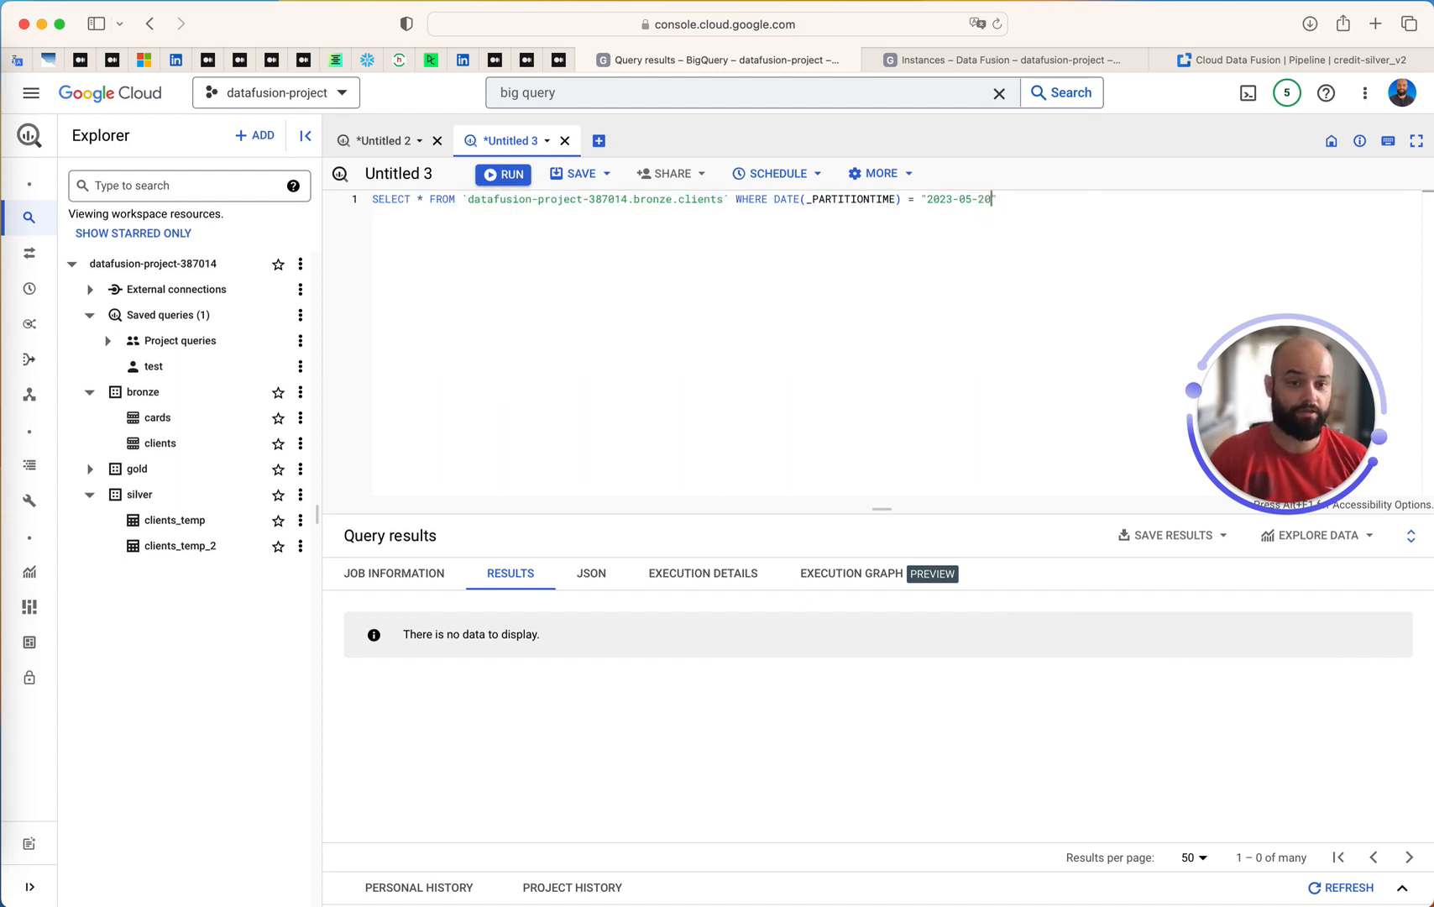
key("super+Return")
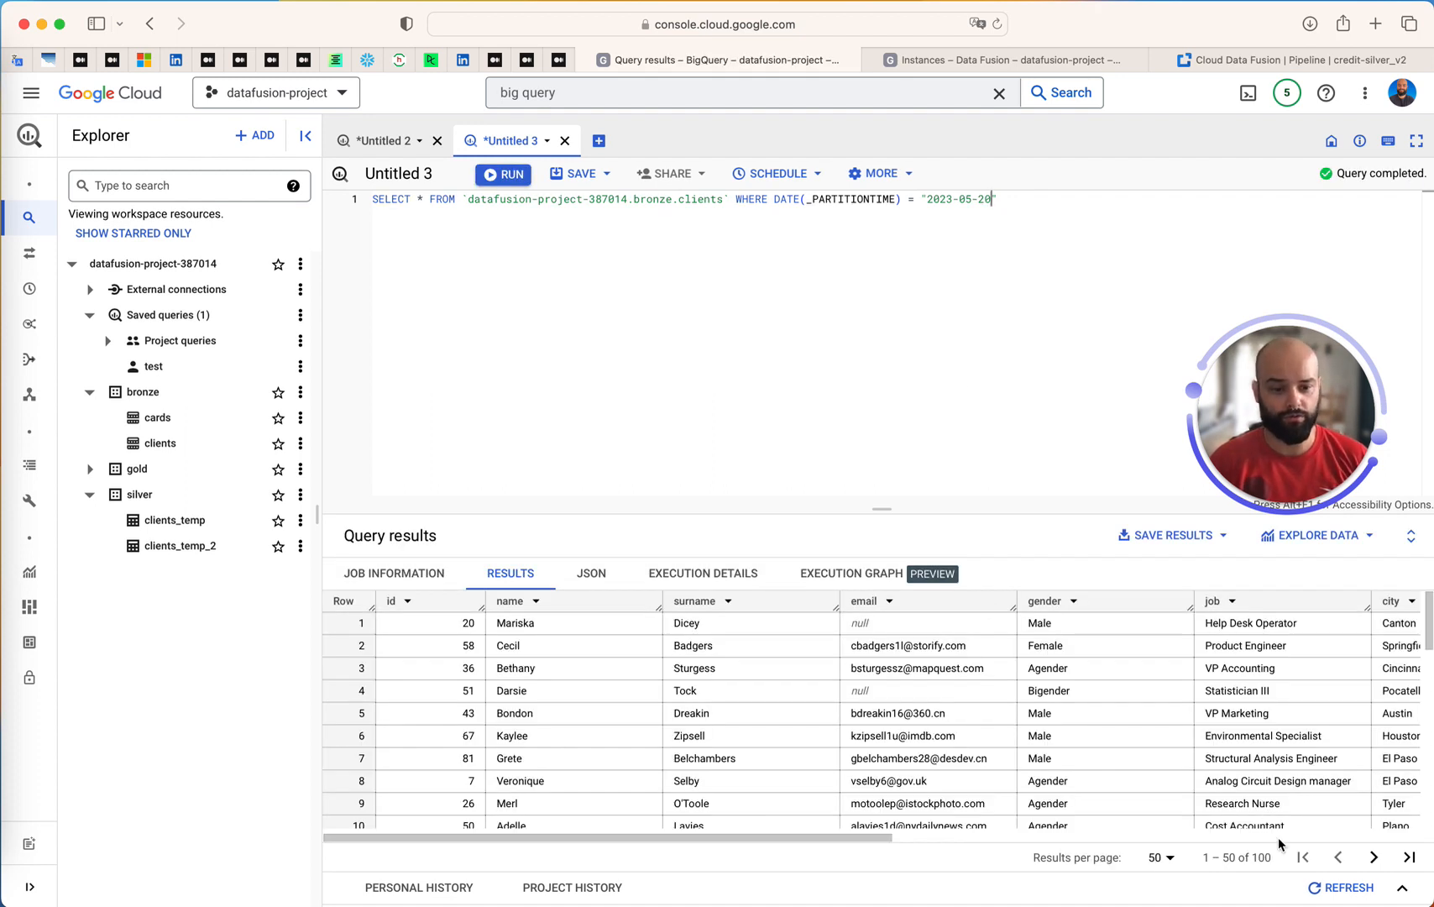
Set the partition date in the filter to 2023-05-19 and run the query
key("BackSpace")
type("19")
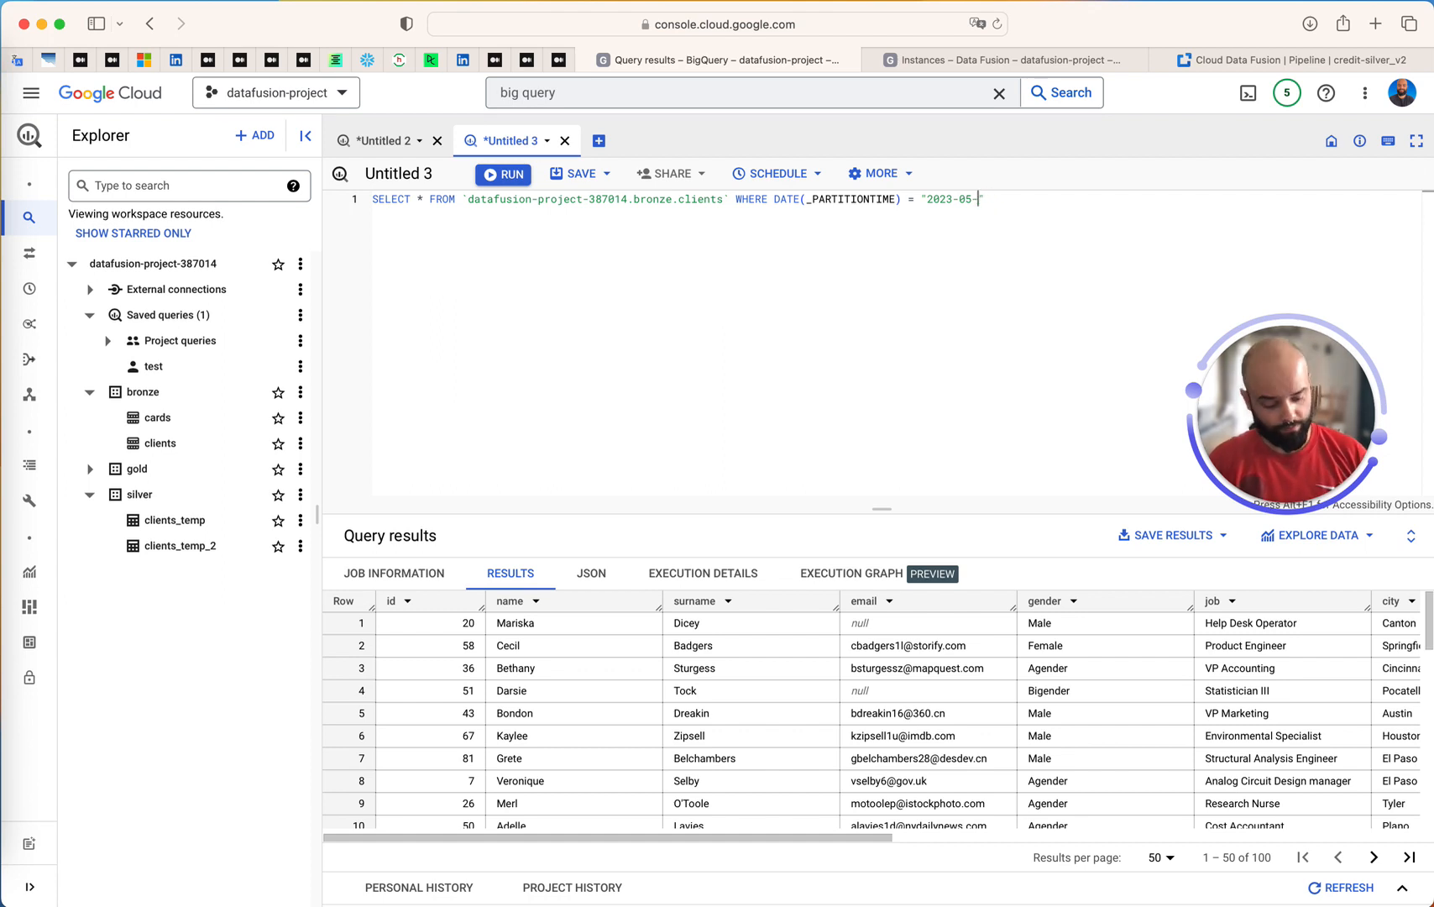
key("super+Return")
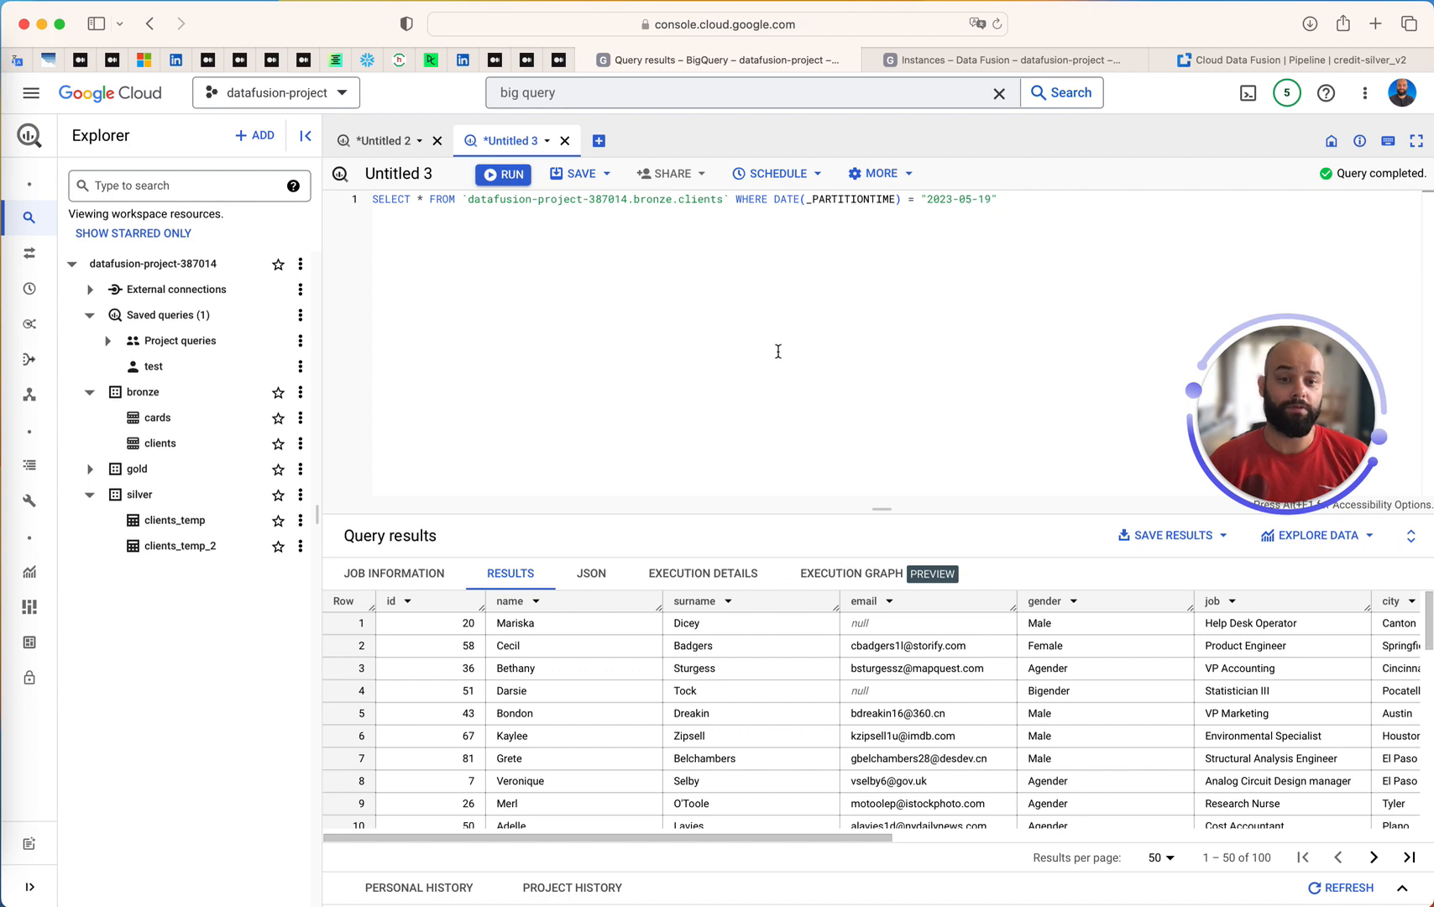
Run the query across all partitions with the WHERE clause commented out, and reactivate the clause
left_click(735, 201)
type("--")
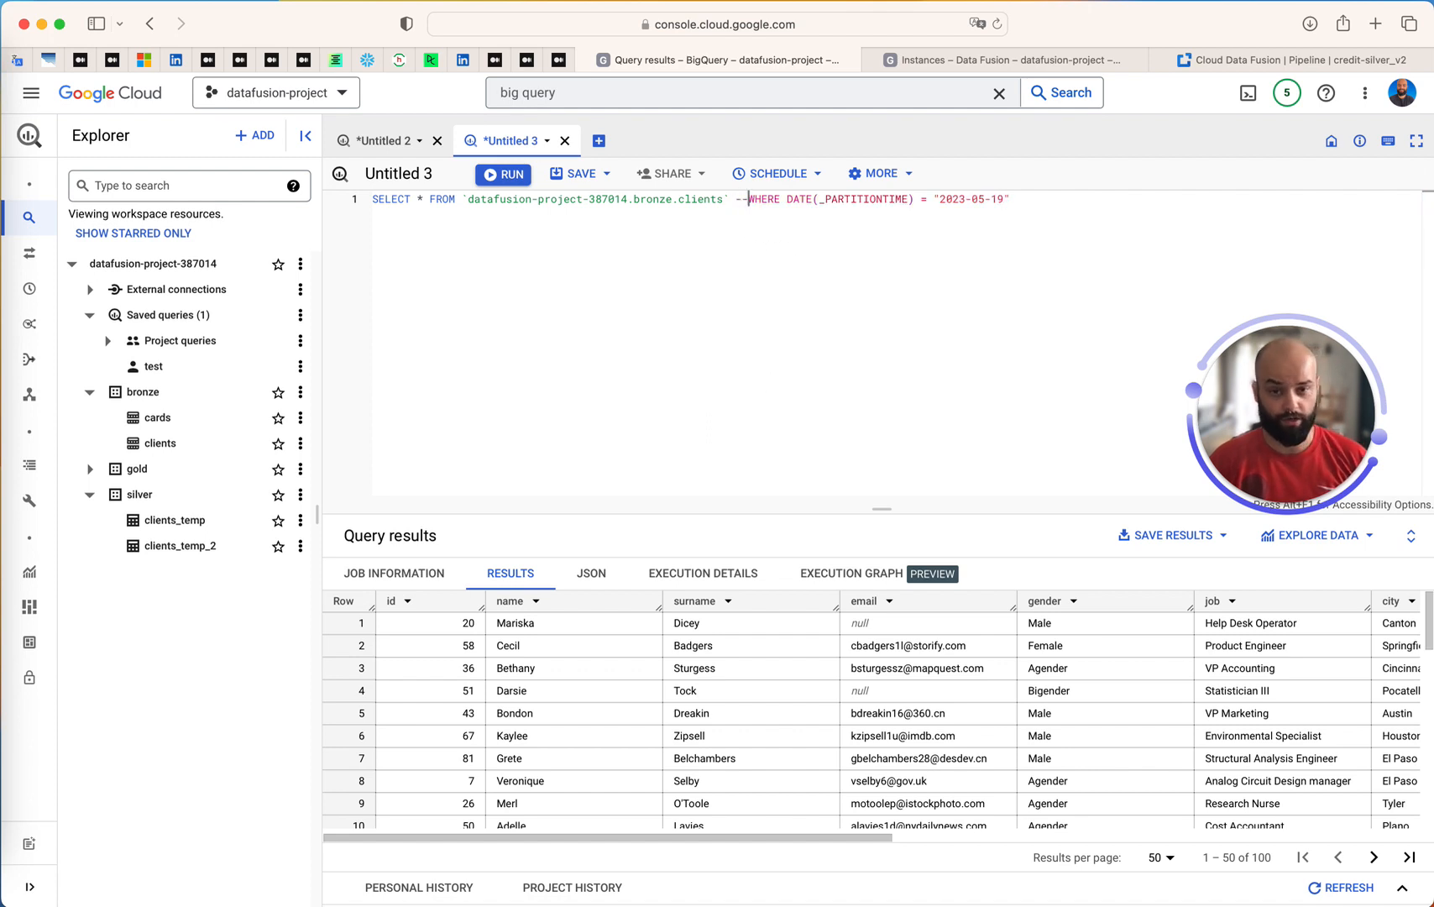
key("super+Return")
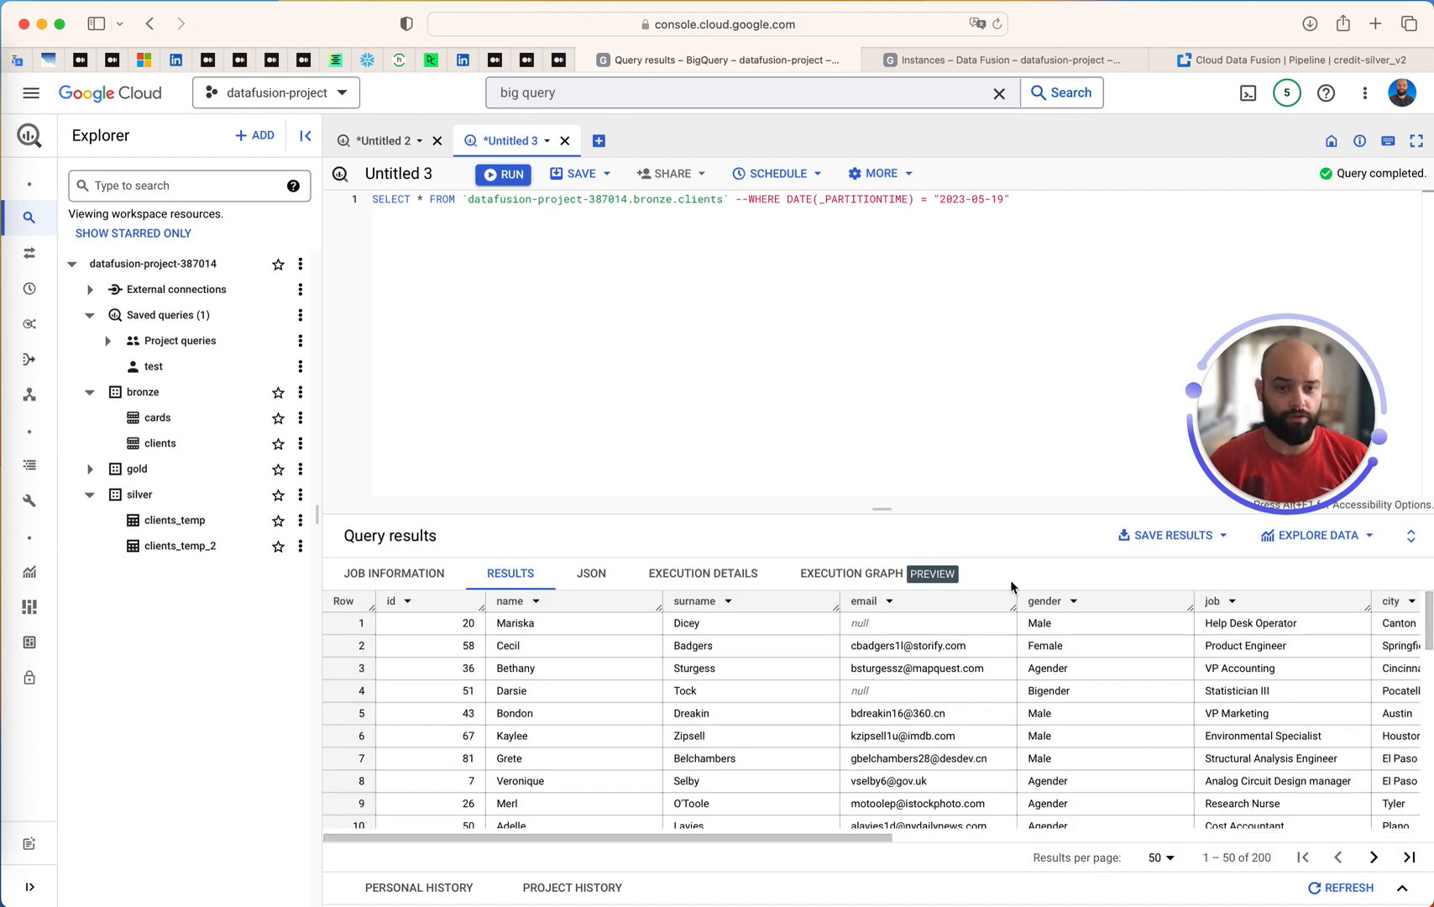
left_click(765, 219)
left_click(742, 201)
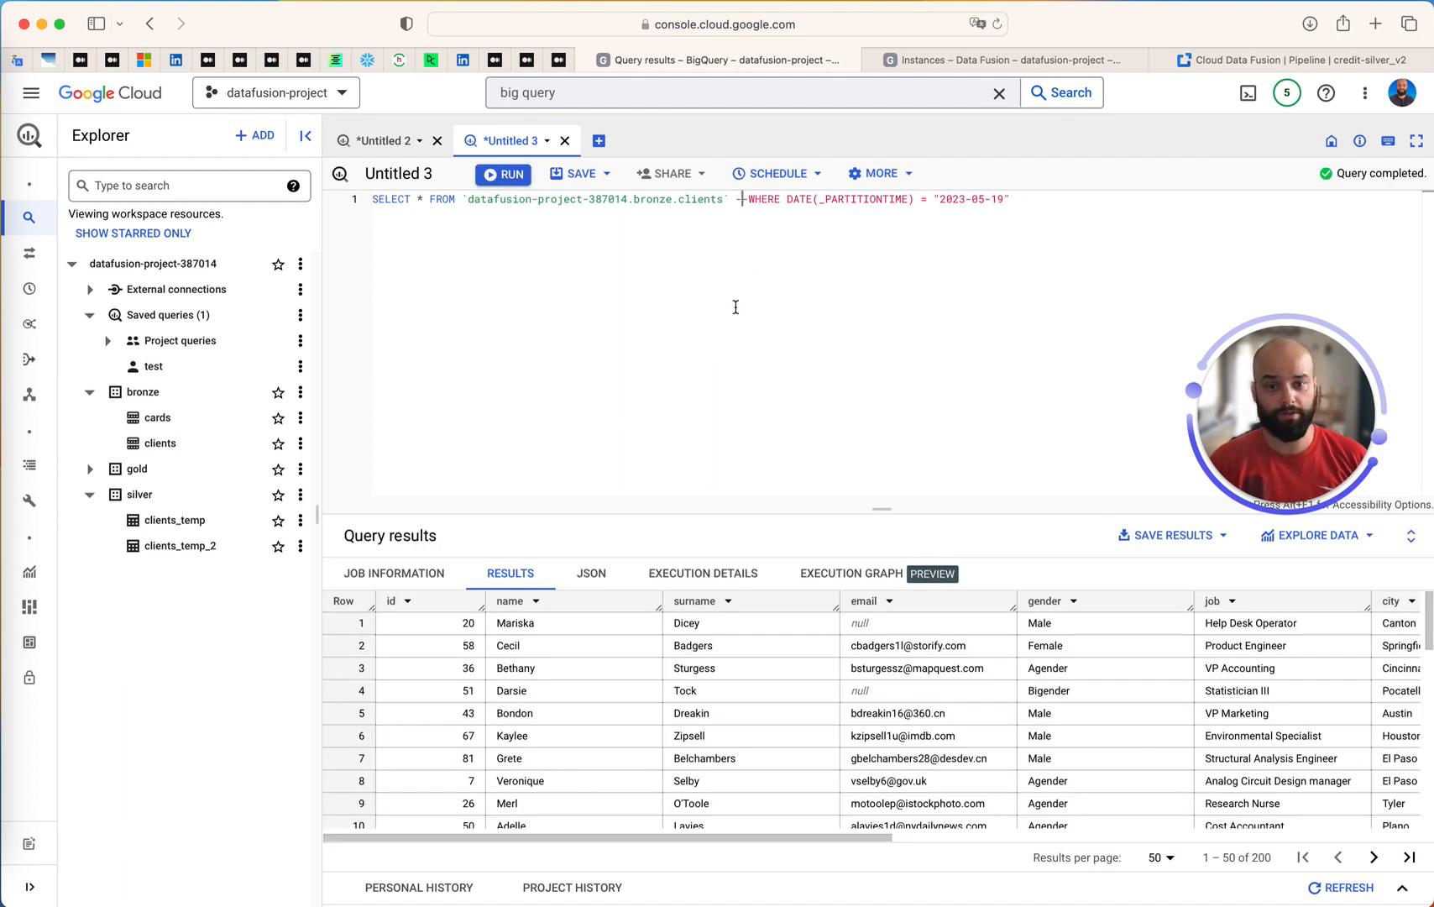
key("BackSpace")
key("Delete")
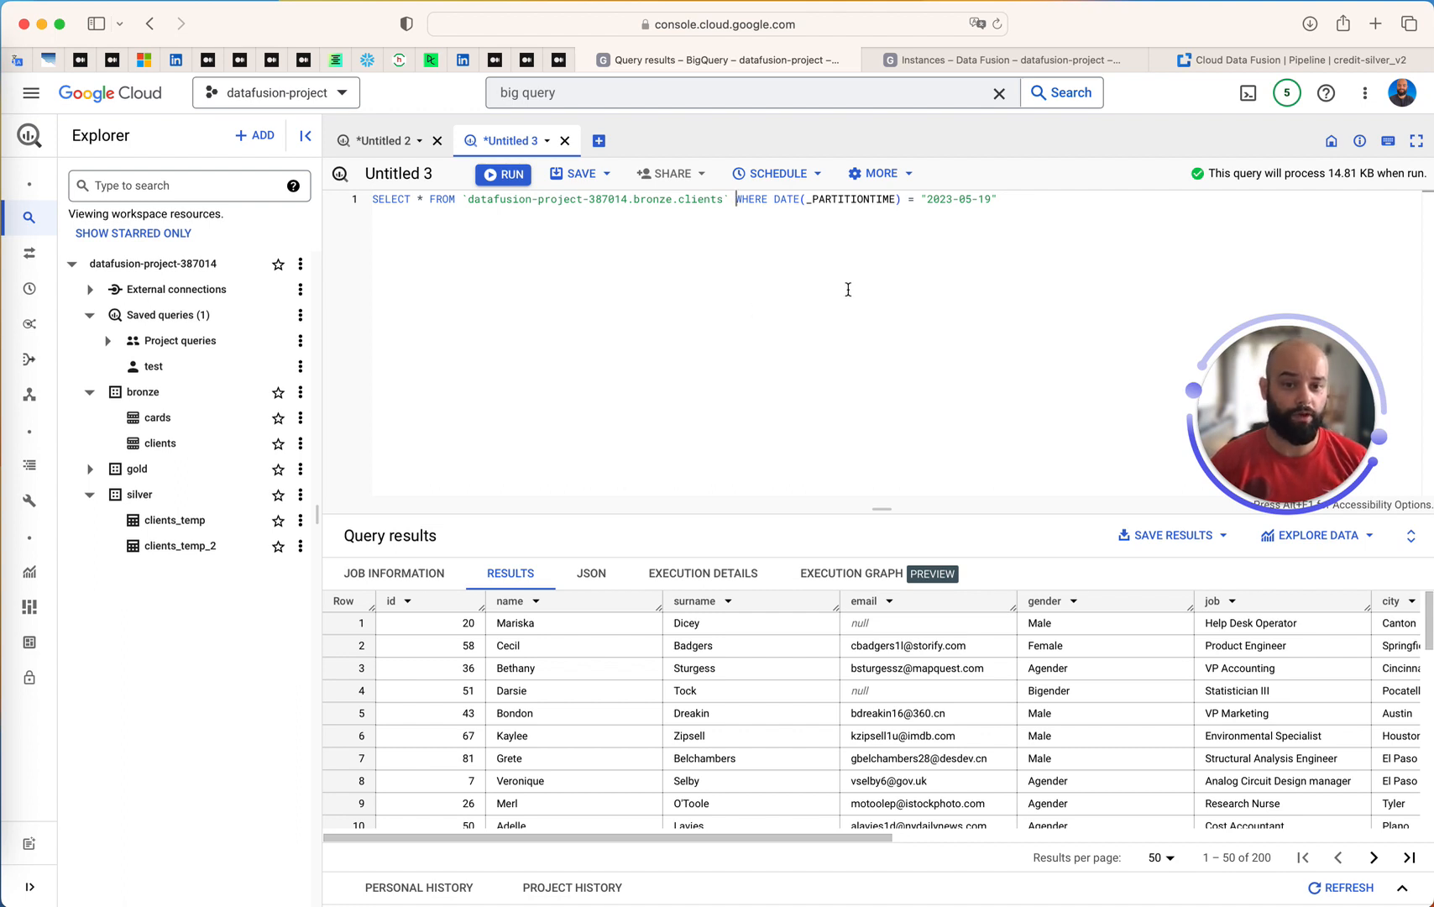
Replace the fixed partition date in the WHERE clause with CURRENT_DATE() and run the query
left_click_drag(921, 199, 1016, 196)
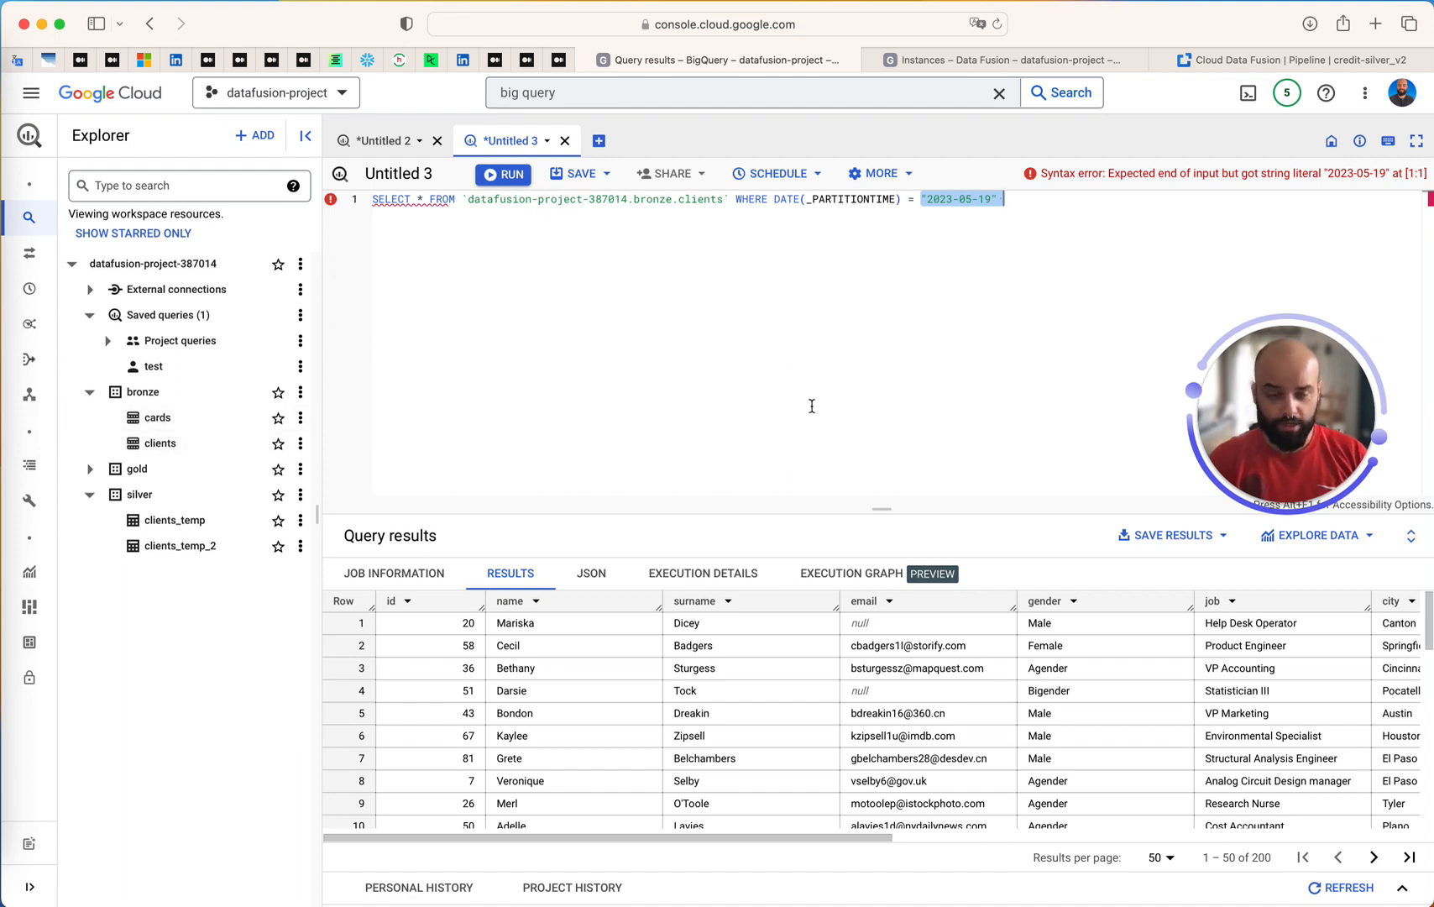
type("cure")
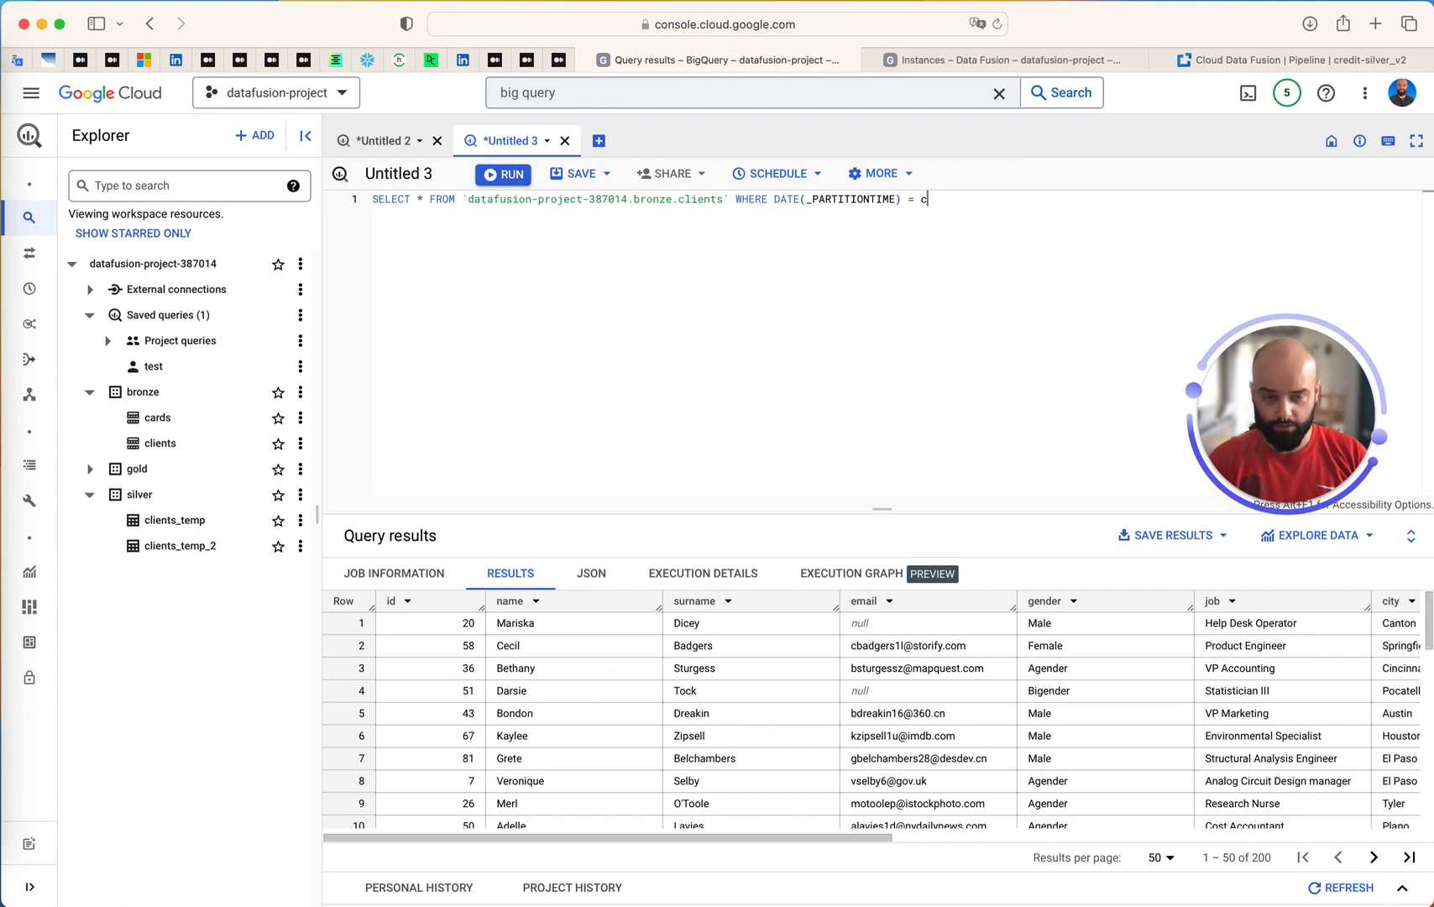
key("BackSpace")
key("BackSpace")
type("C")
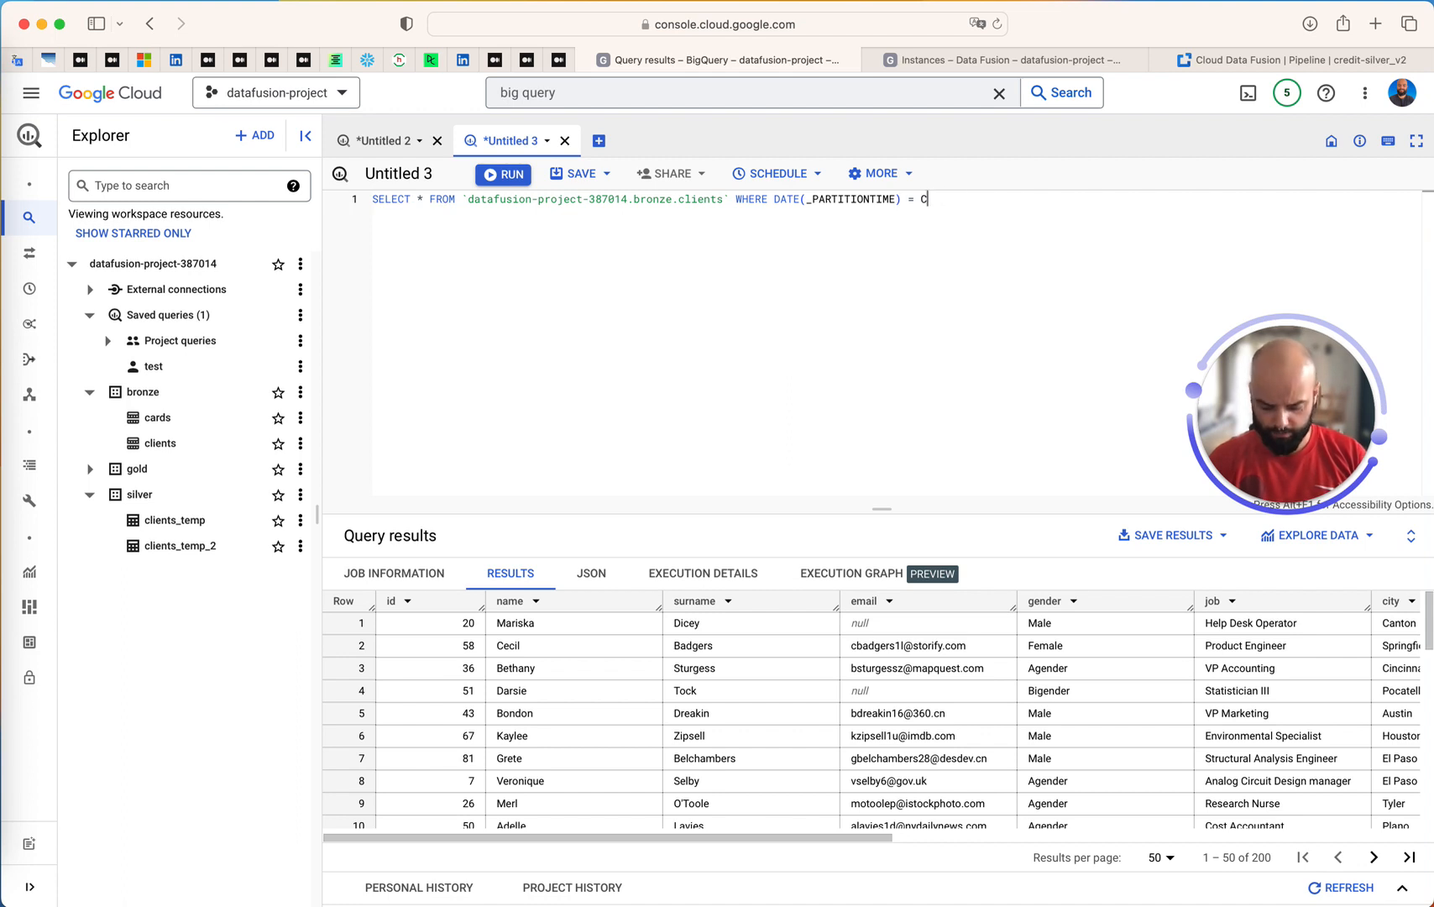
type("URRENT_DATE(")
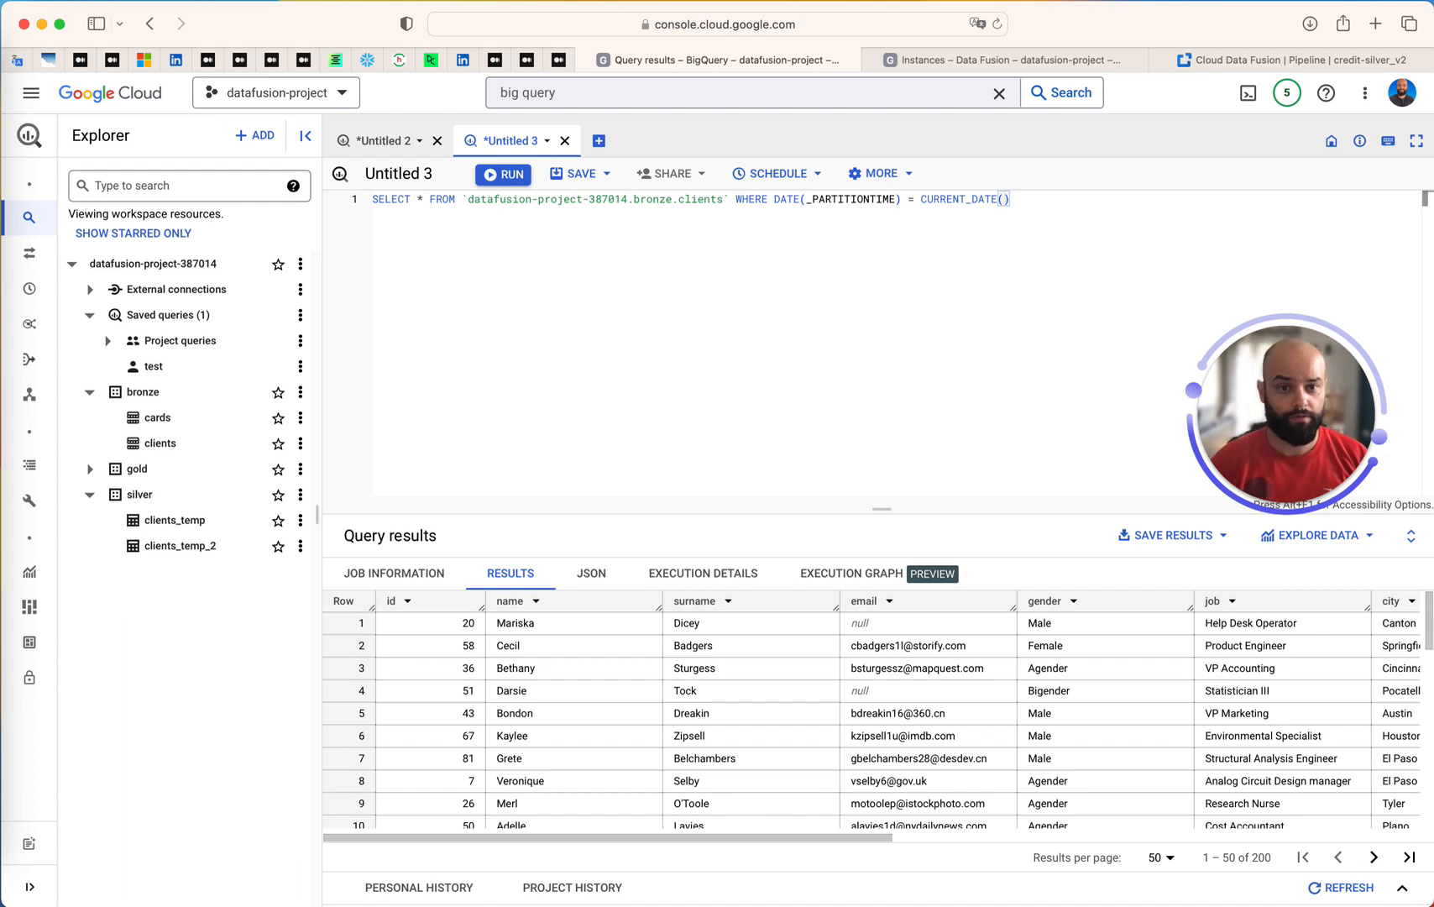
key("super+Return")
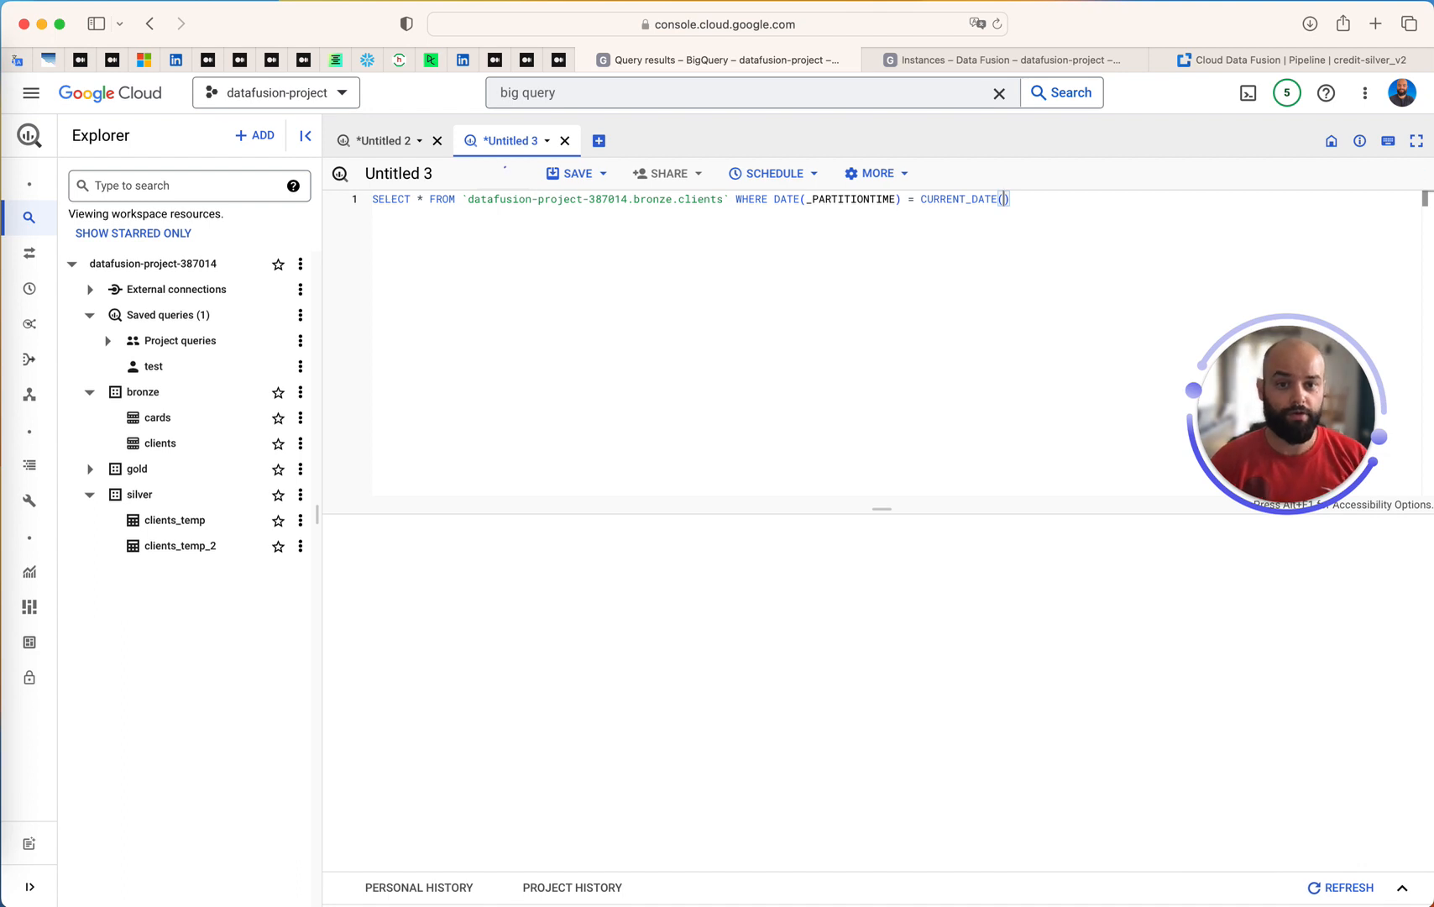
Run the query for the previous day with CURRENT_DATE()-1, and reset the filter to CURRENT_DATE()
left_click_drag(1054, 207, 1067, 197)
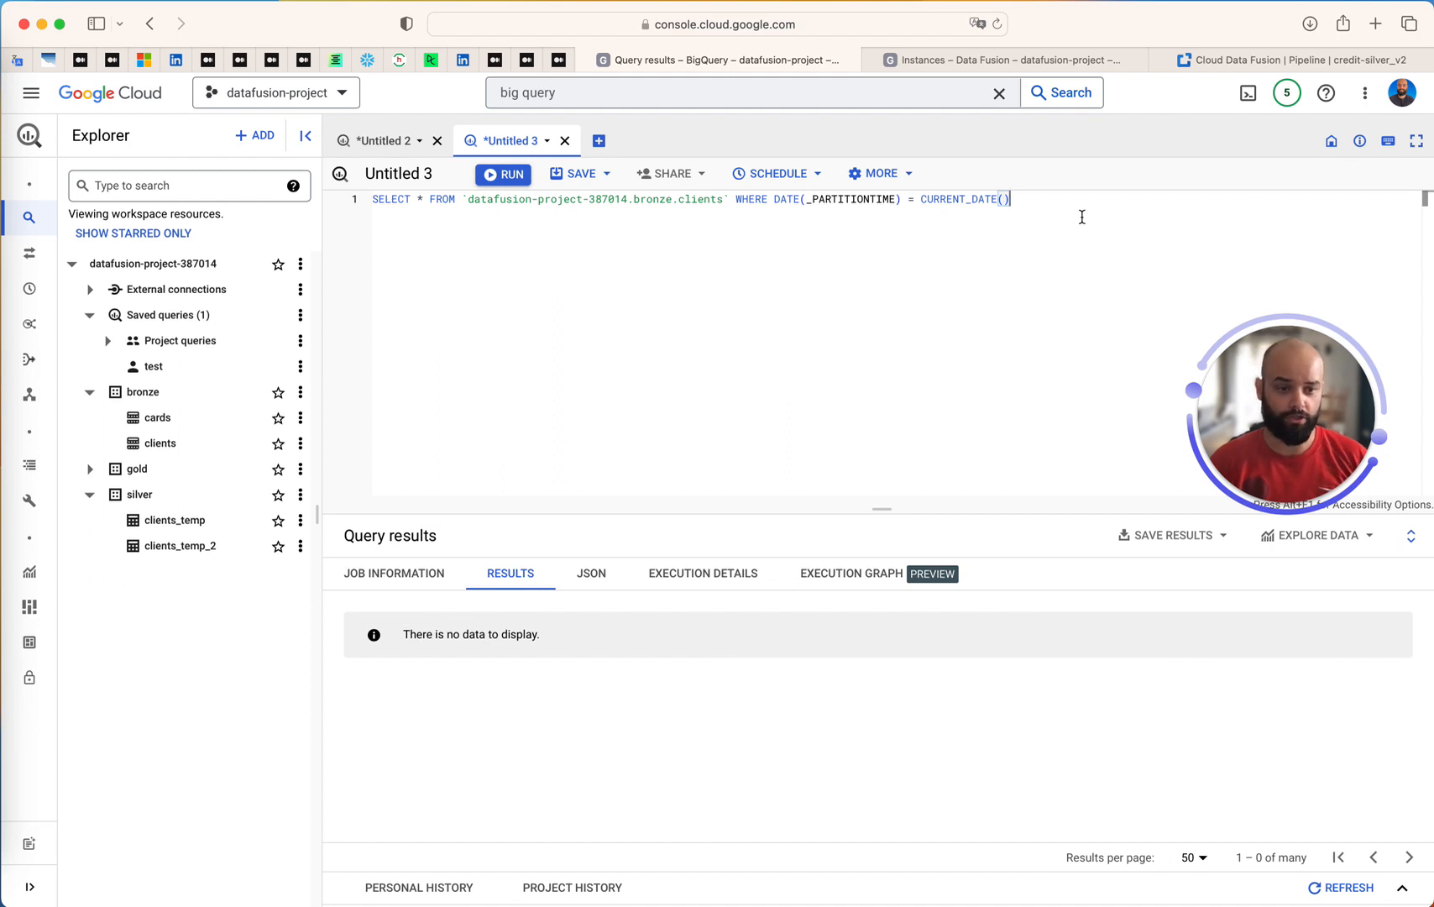
type("-1")
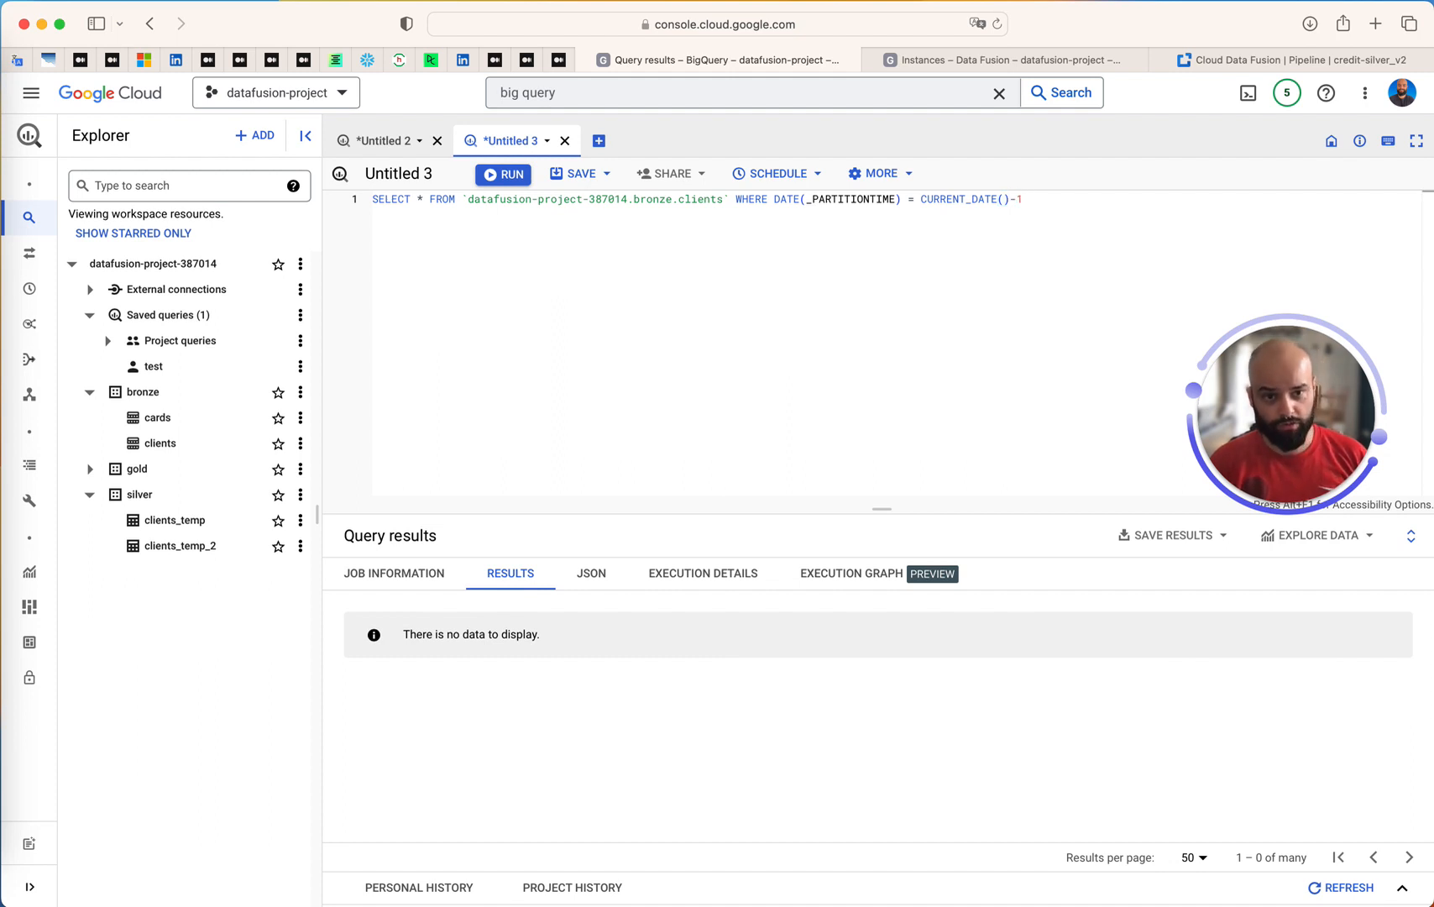
key("super+Return")
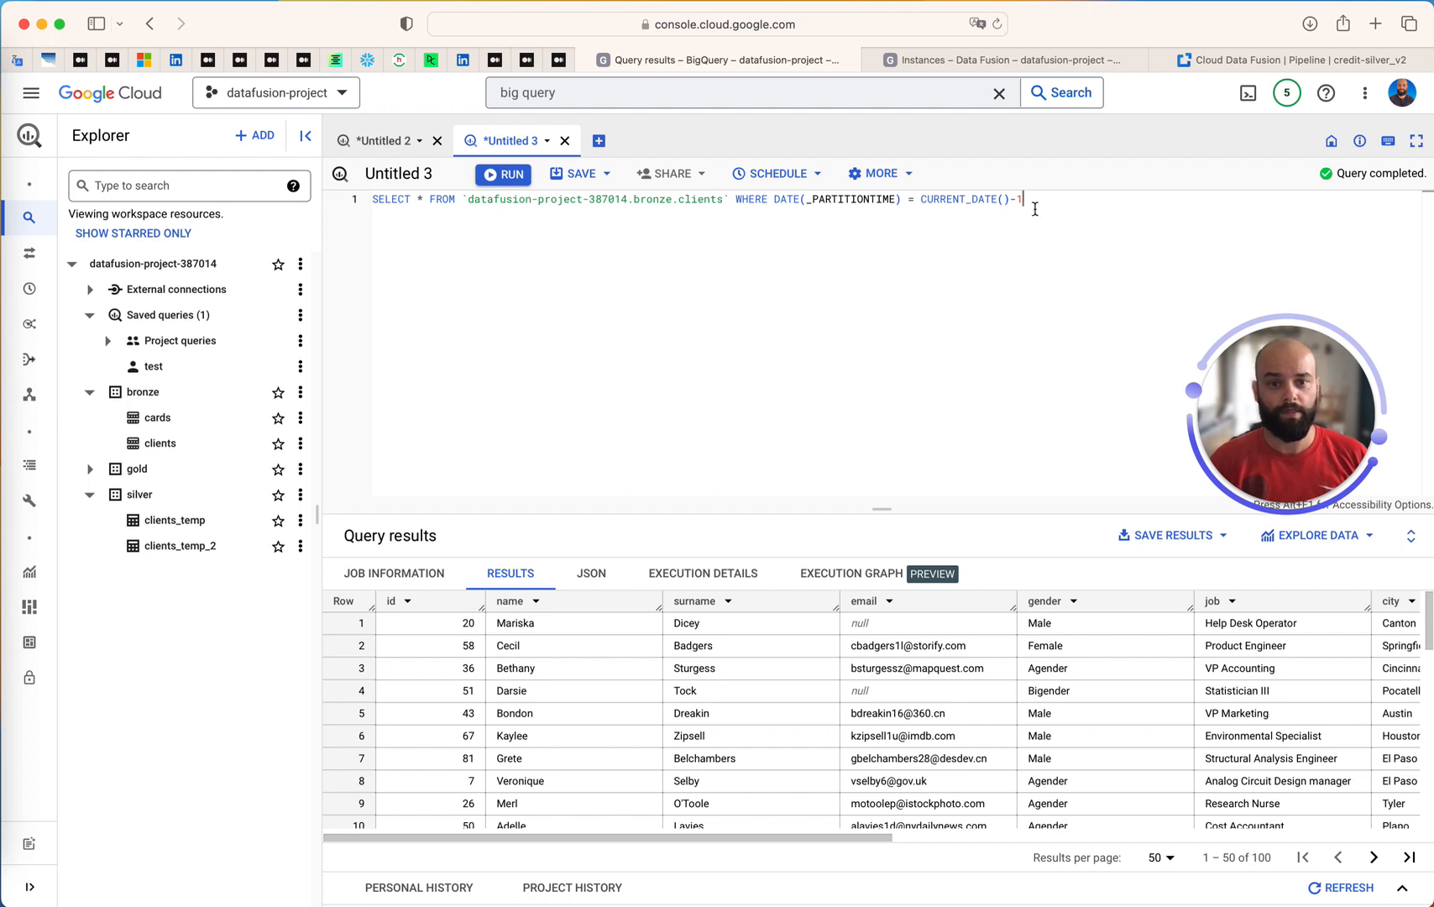
key("BackSpace")
key("BackSpace")
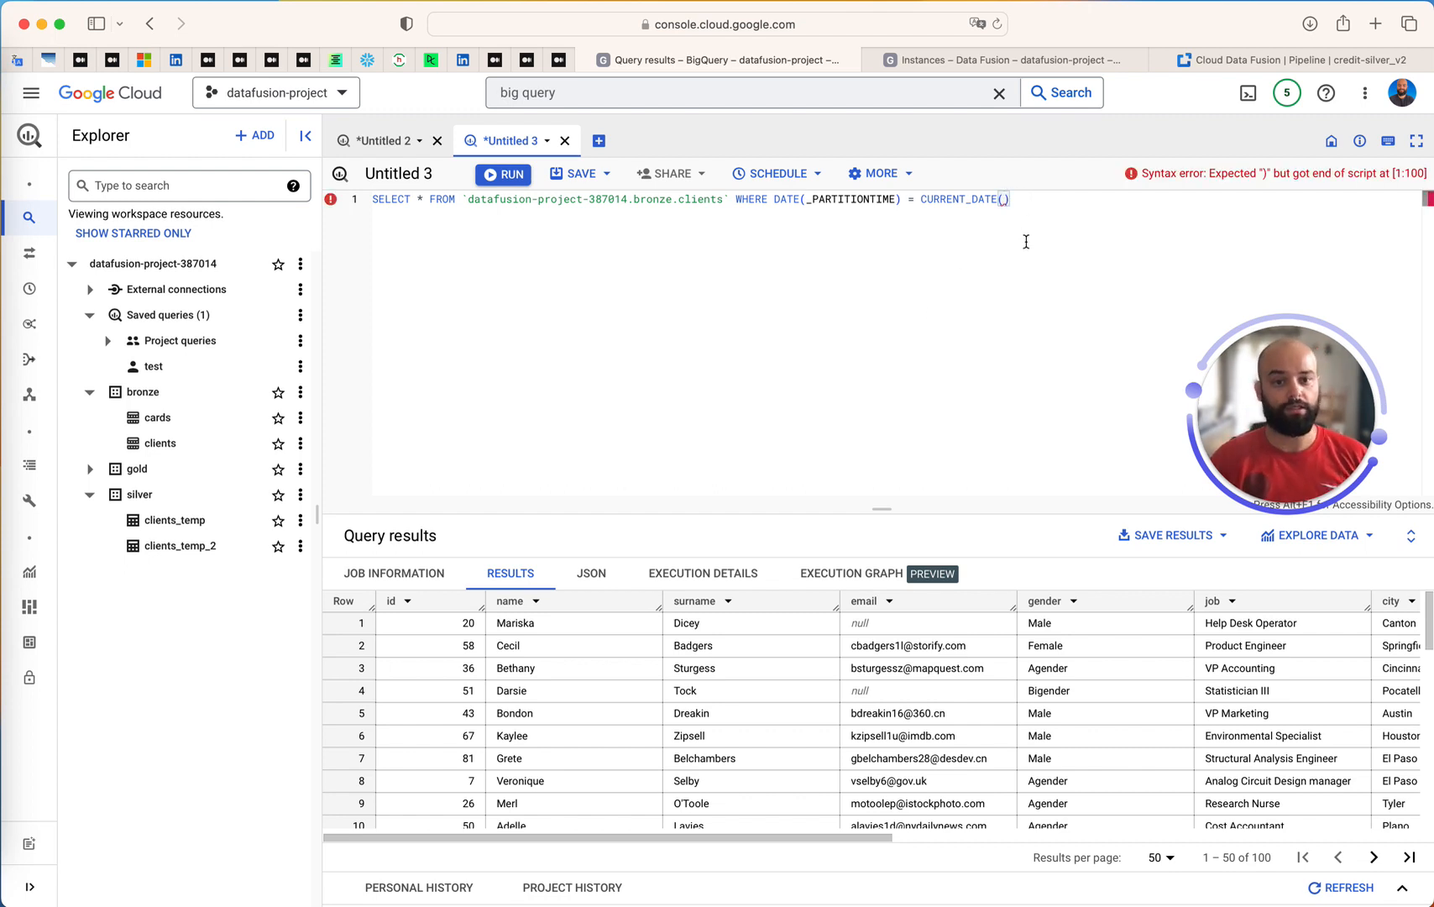
Select the filter condition DATE(_PARTITIONTIME) = CURRENT_DATE() in the query
left_click_drag(1012, 199, 373, 202)
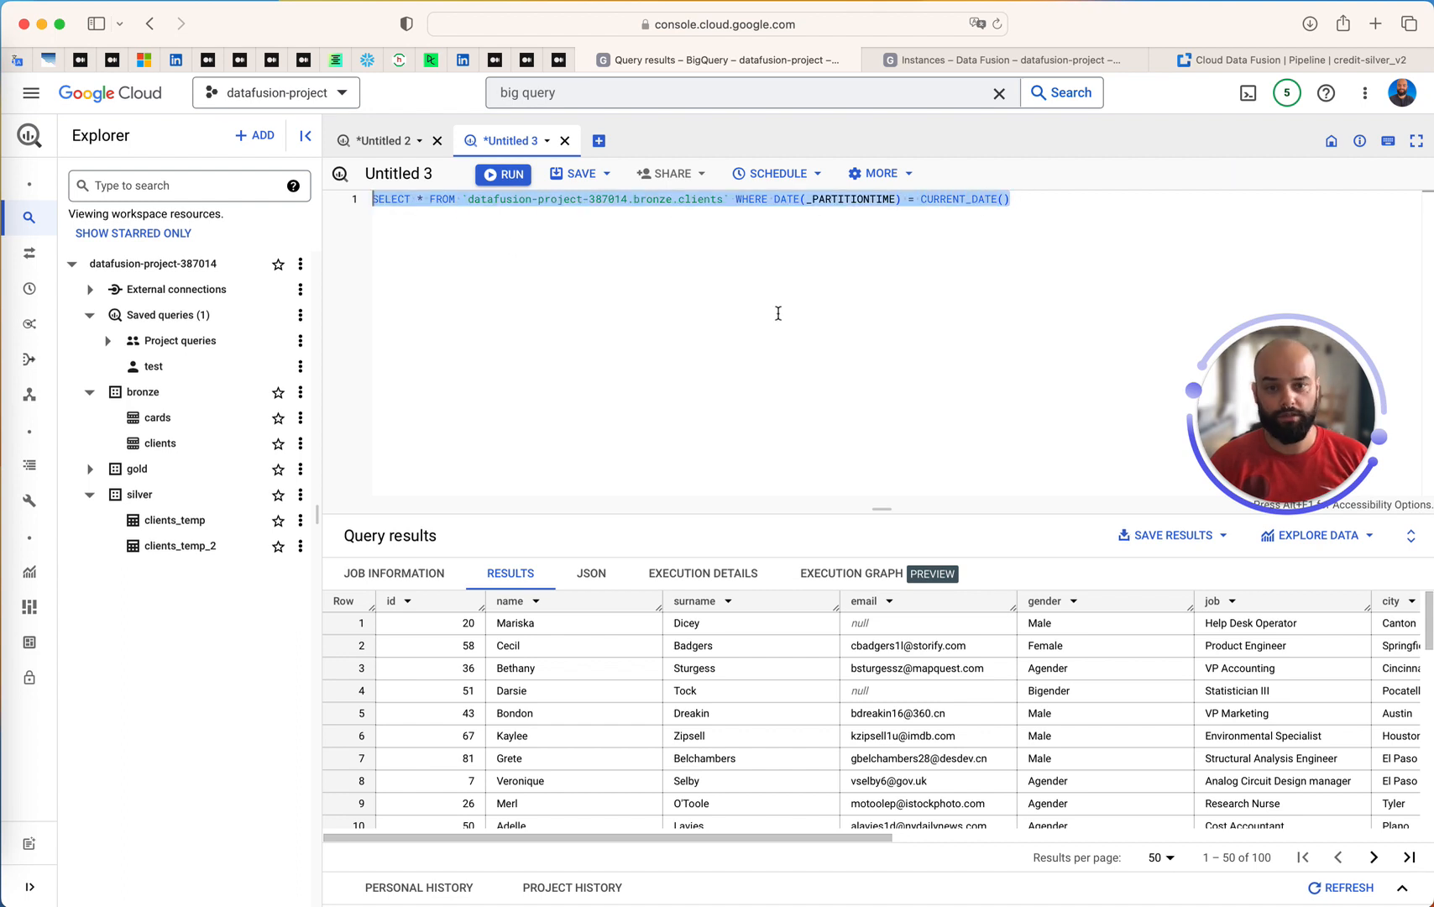
left_click(1016, 199)
left_click_drag(1025, 202, 774, 202)
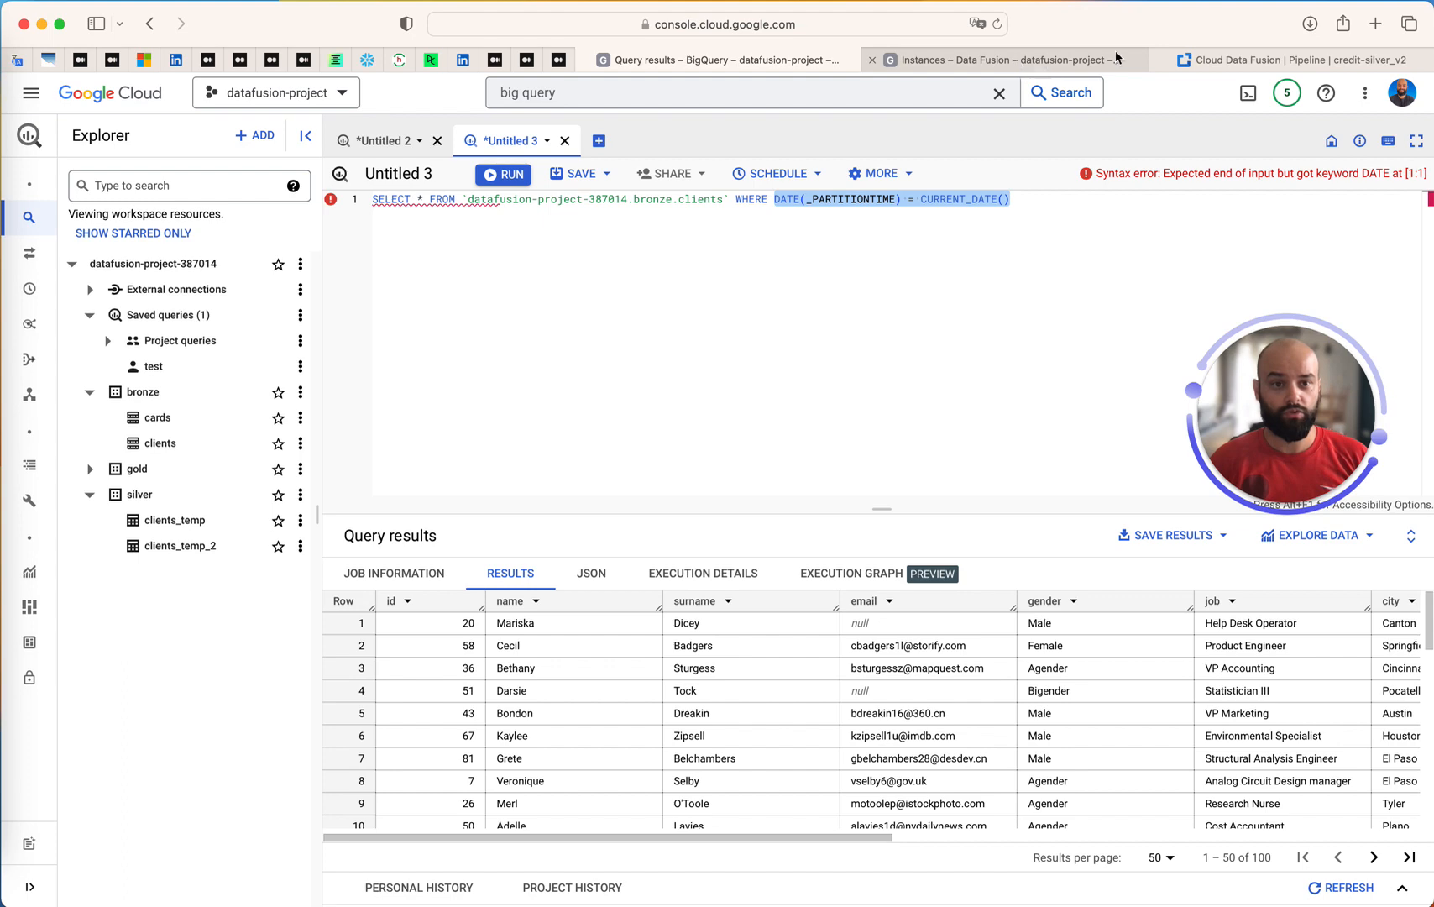
Switch to Cloud Data Fusion and duplicate the credit-silver_v2 pipeline for editing in the Studio
left_click(1237, 57)
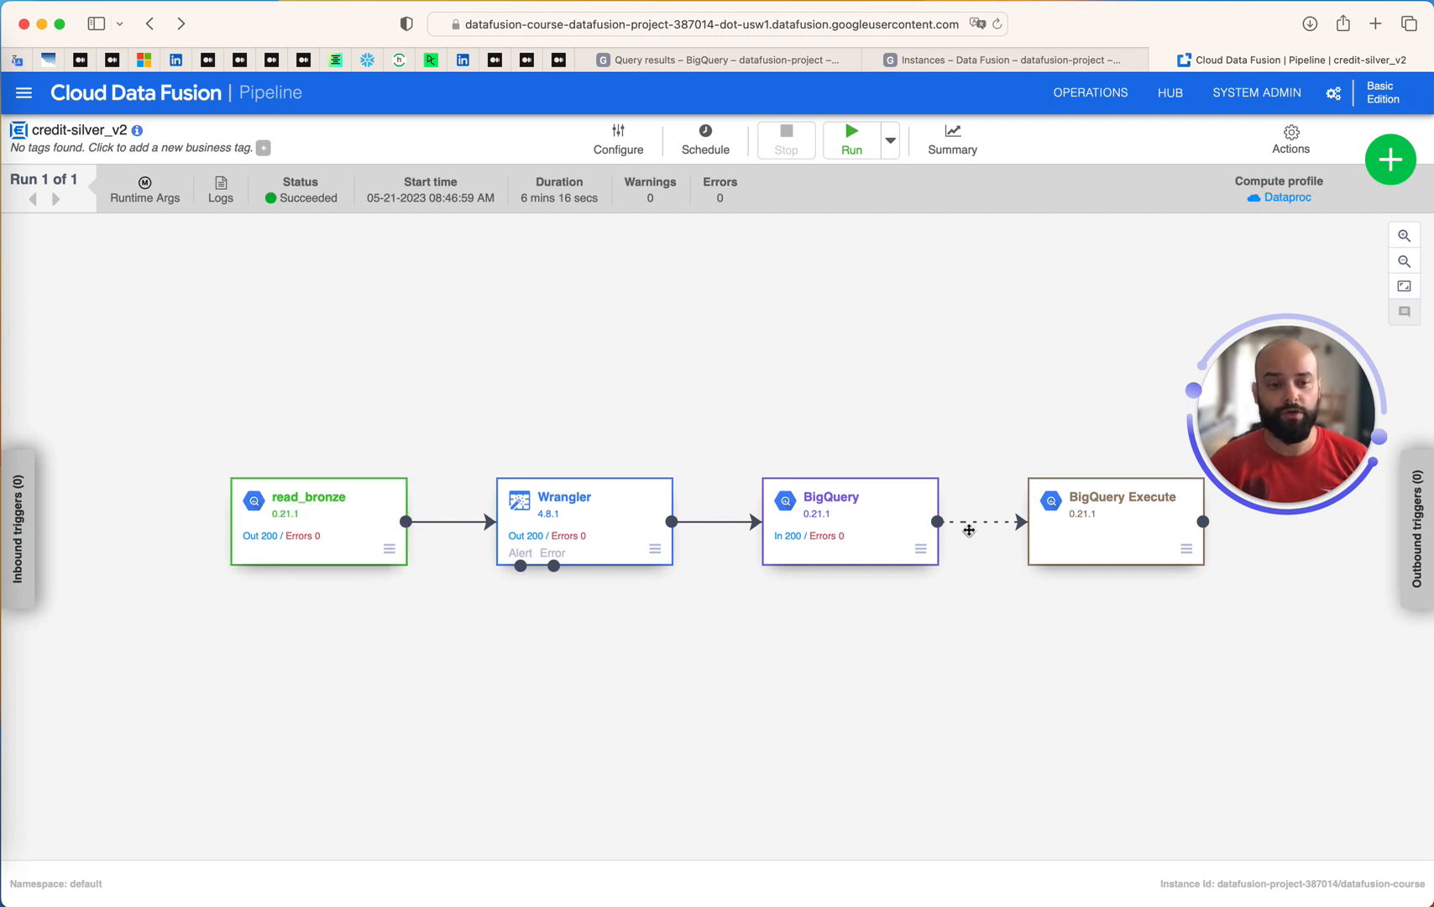
left_click(1293, 141)
left_click(1284, 202)
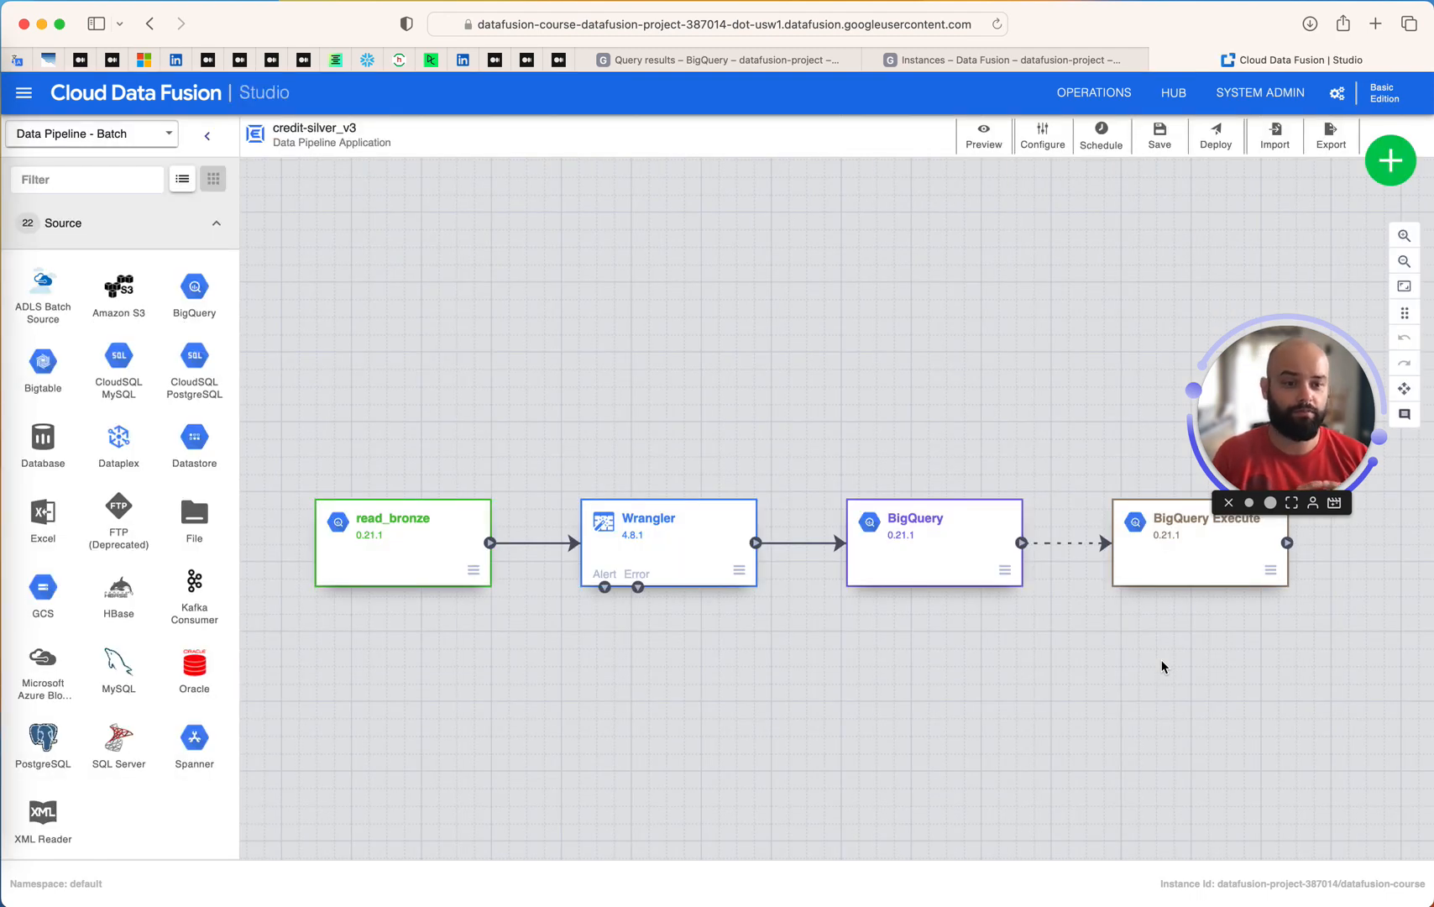
Set the filter of the read_bronze source to DATE(_PARTITIONTIME) = CURRENT_DATE()
left_click_drag(1249, 408, 1101, 323)
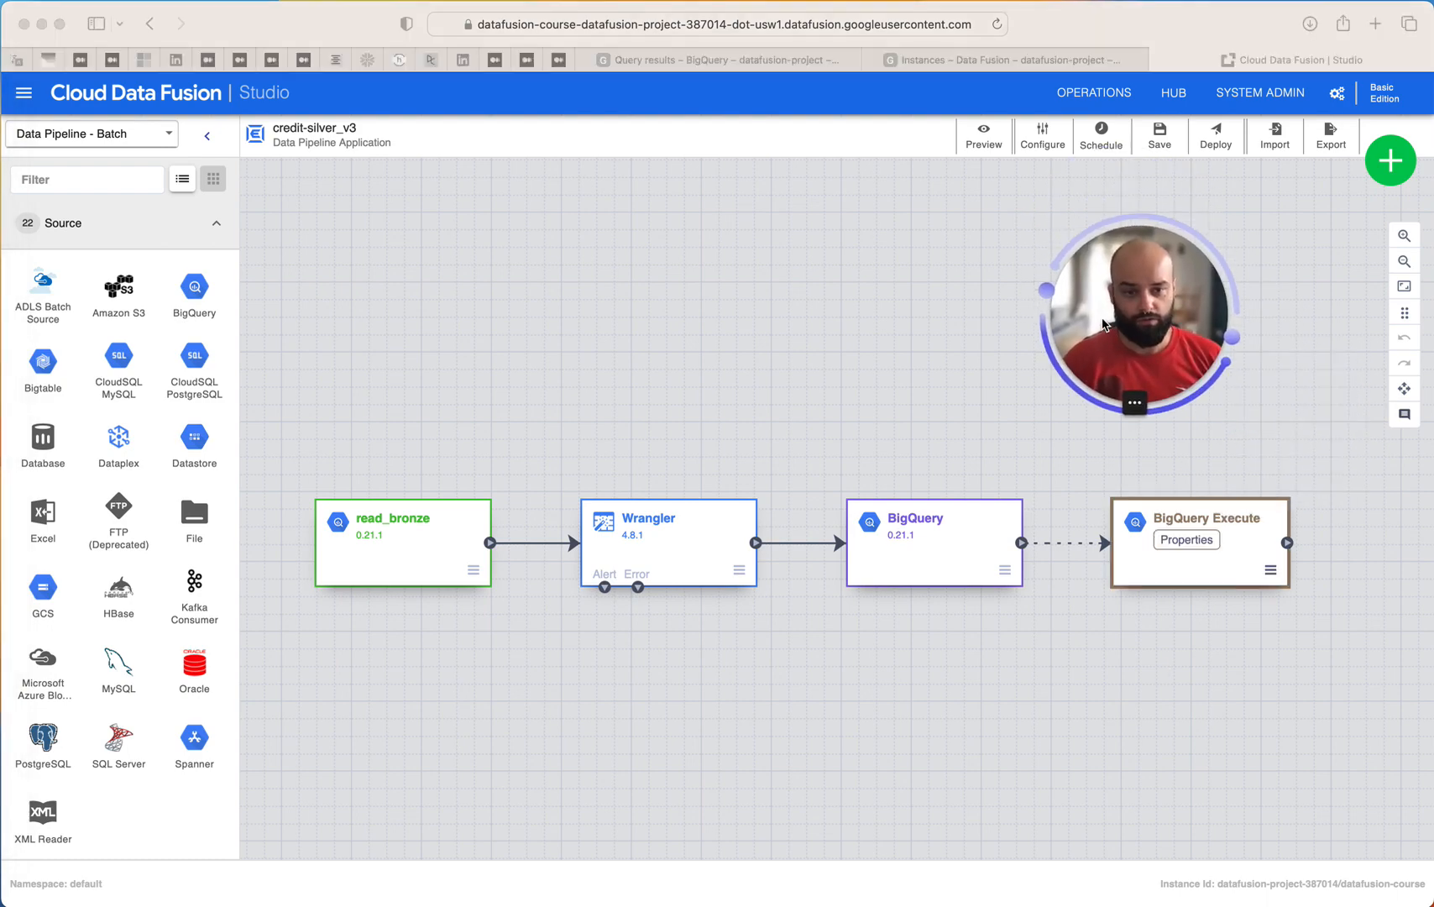
left_click(411, 549)
left_click(396, 545)
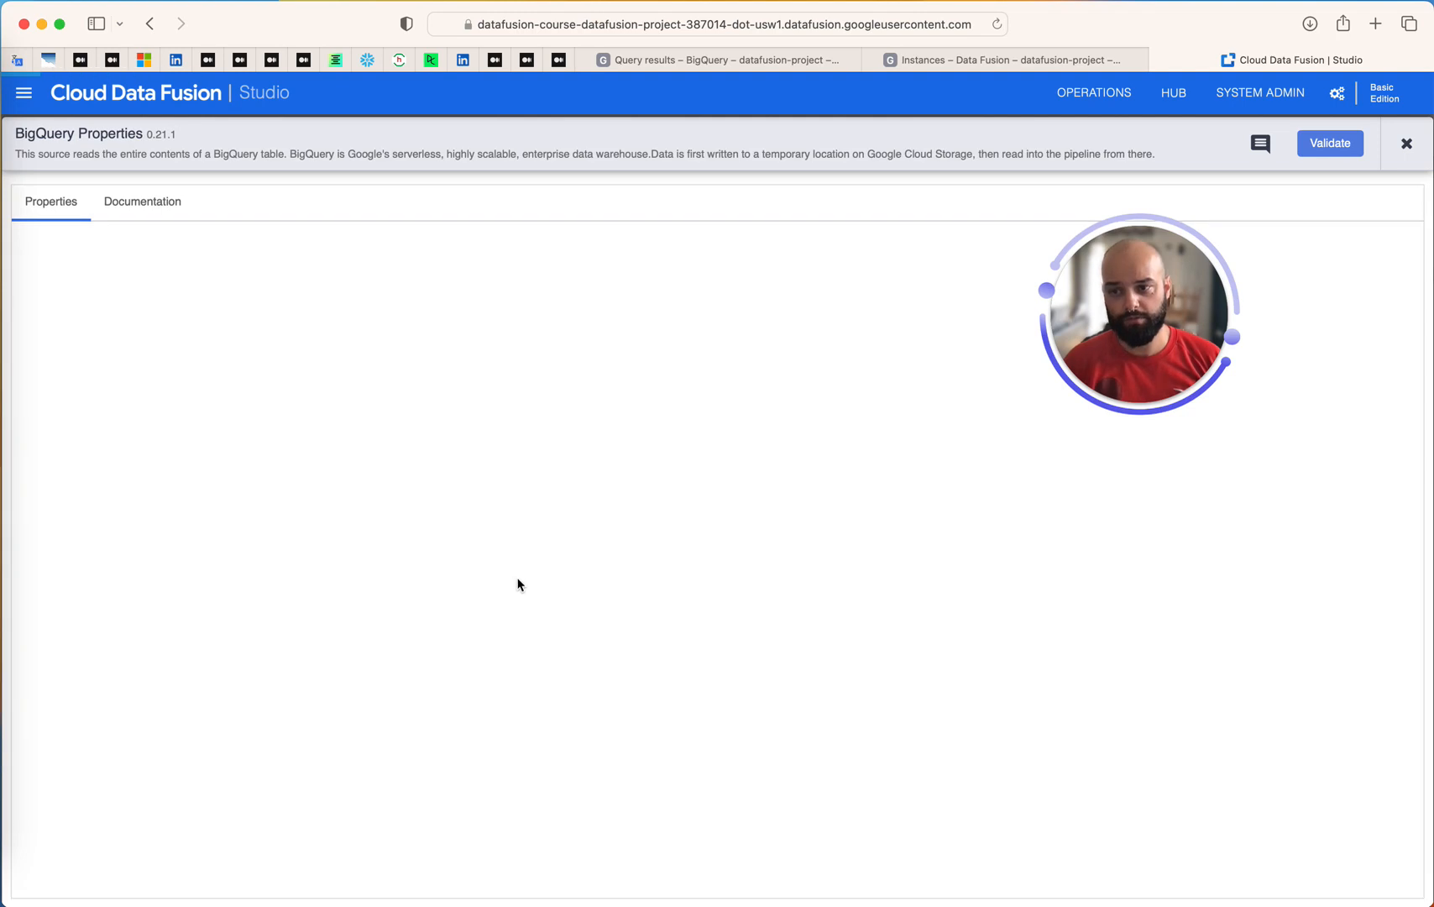
scroll(202, 598, "down", 5)
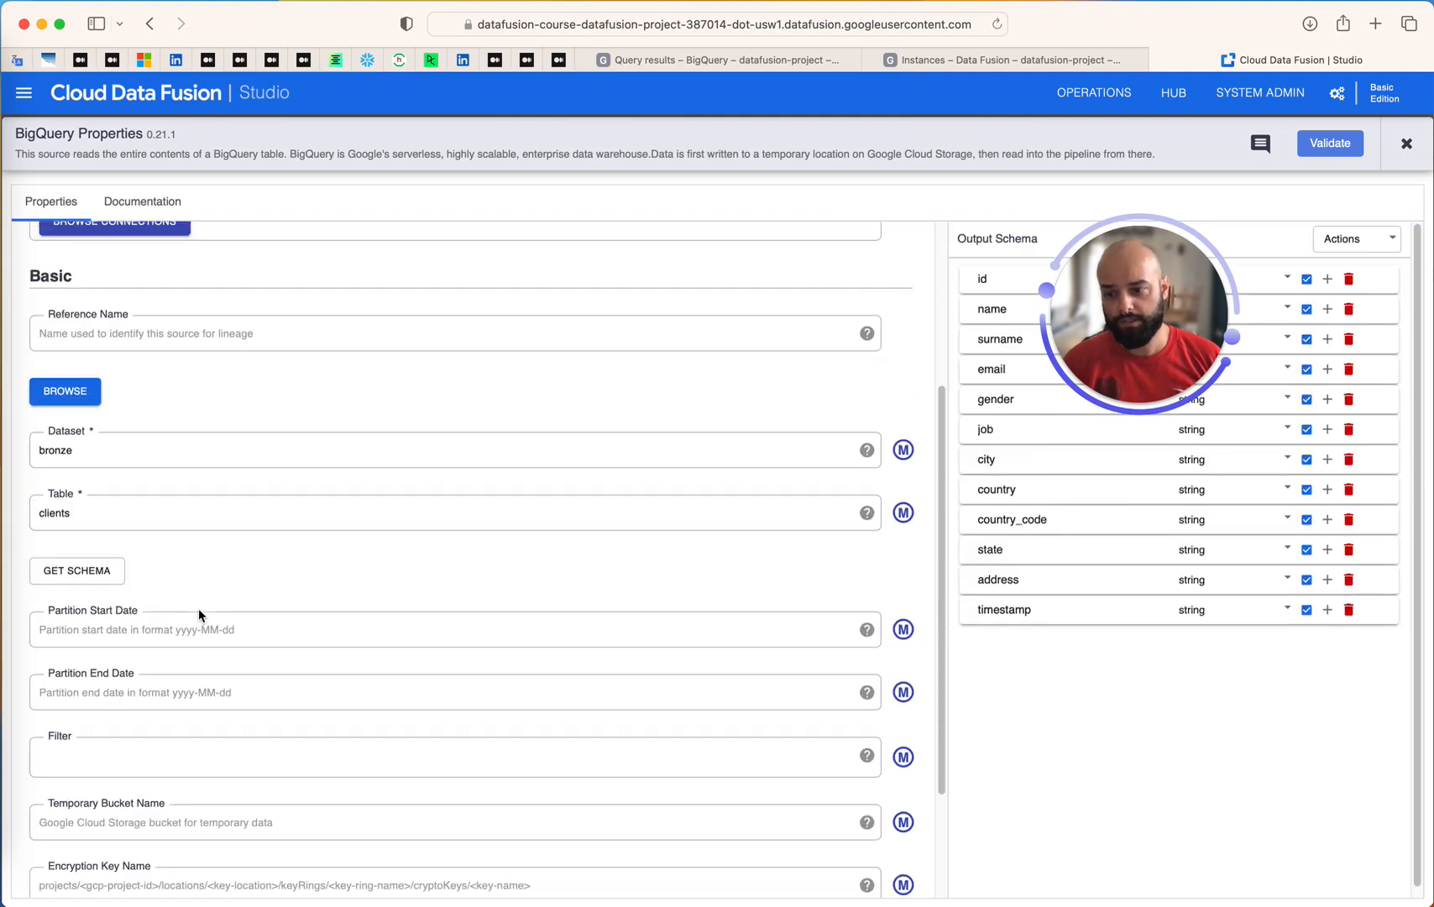
left_click(80, 735)
type("DATE(_PARTITIONTIME) = CURRENT_DATE()")
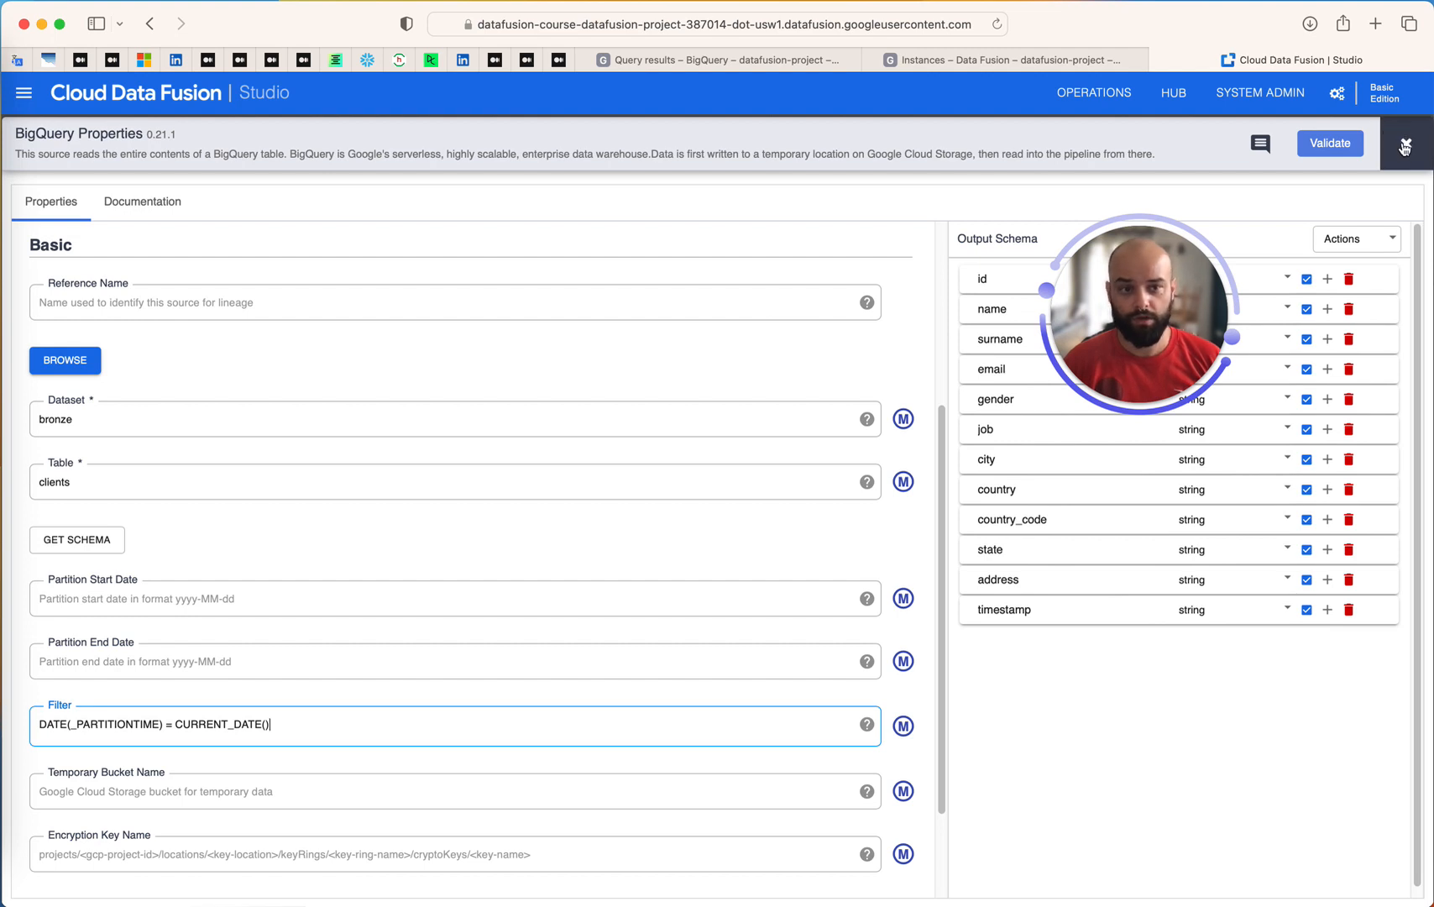
Validate the read_bronze properties, close them, and save the credit-silver_v3 pipeline draft
left_click(1343, 146)
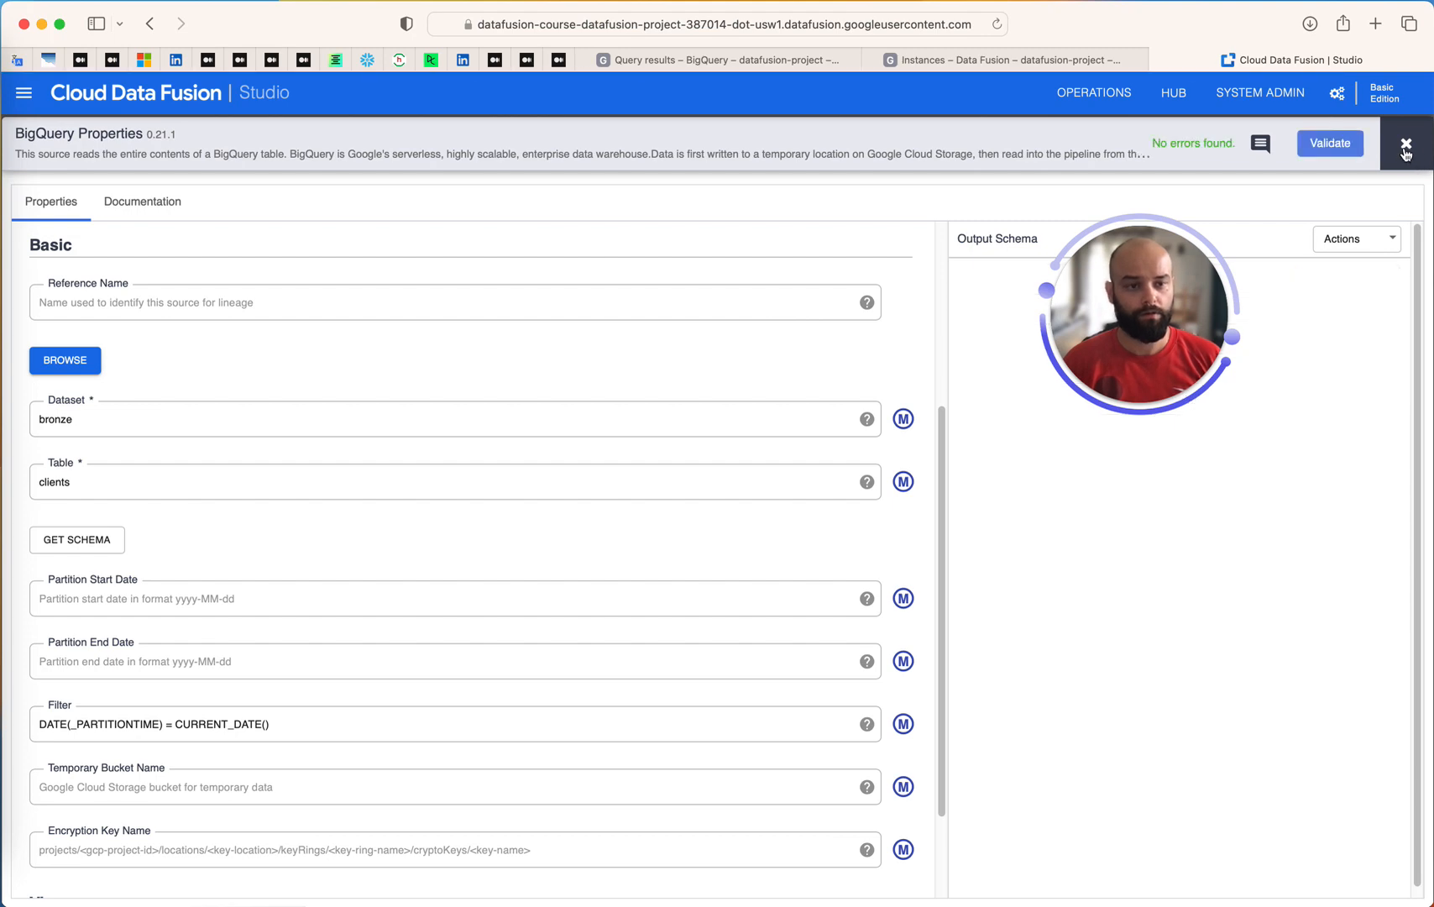
left_click(1405, 151)
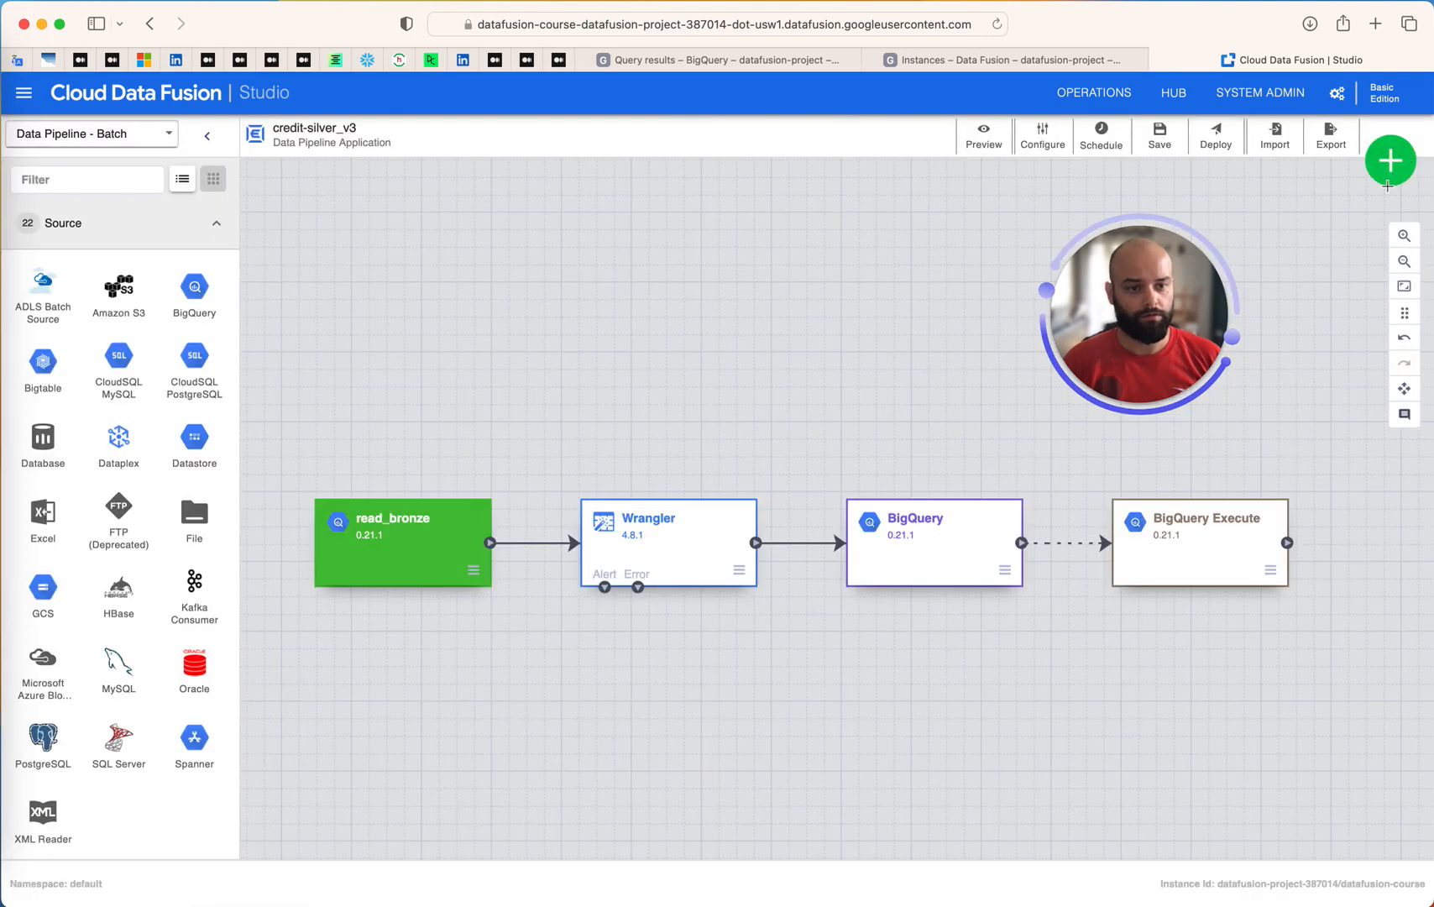
left_click(1159, 136)
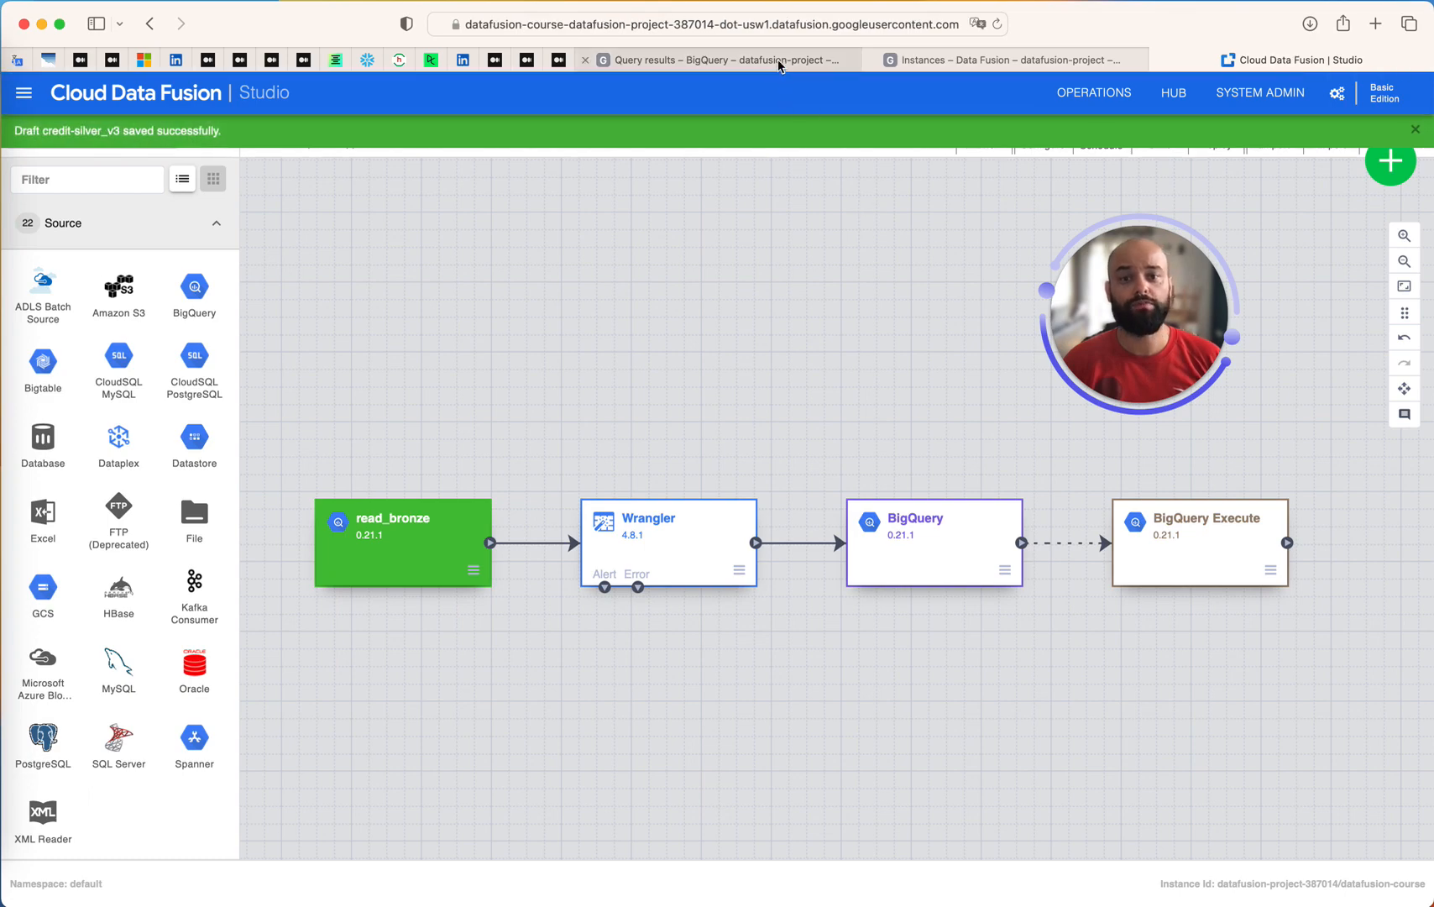
Switch to BigQuery and start creating a table in the silver dataset
left_click(781, 60)
left_click_drag(1104, 310, 1181, 300)
left_click(974, 347)
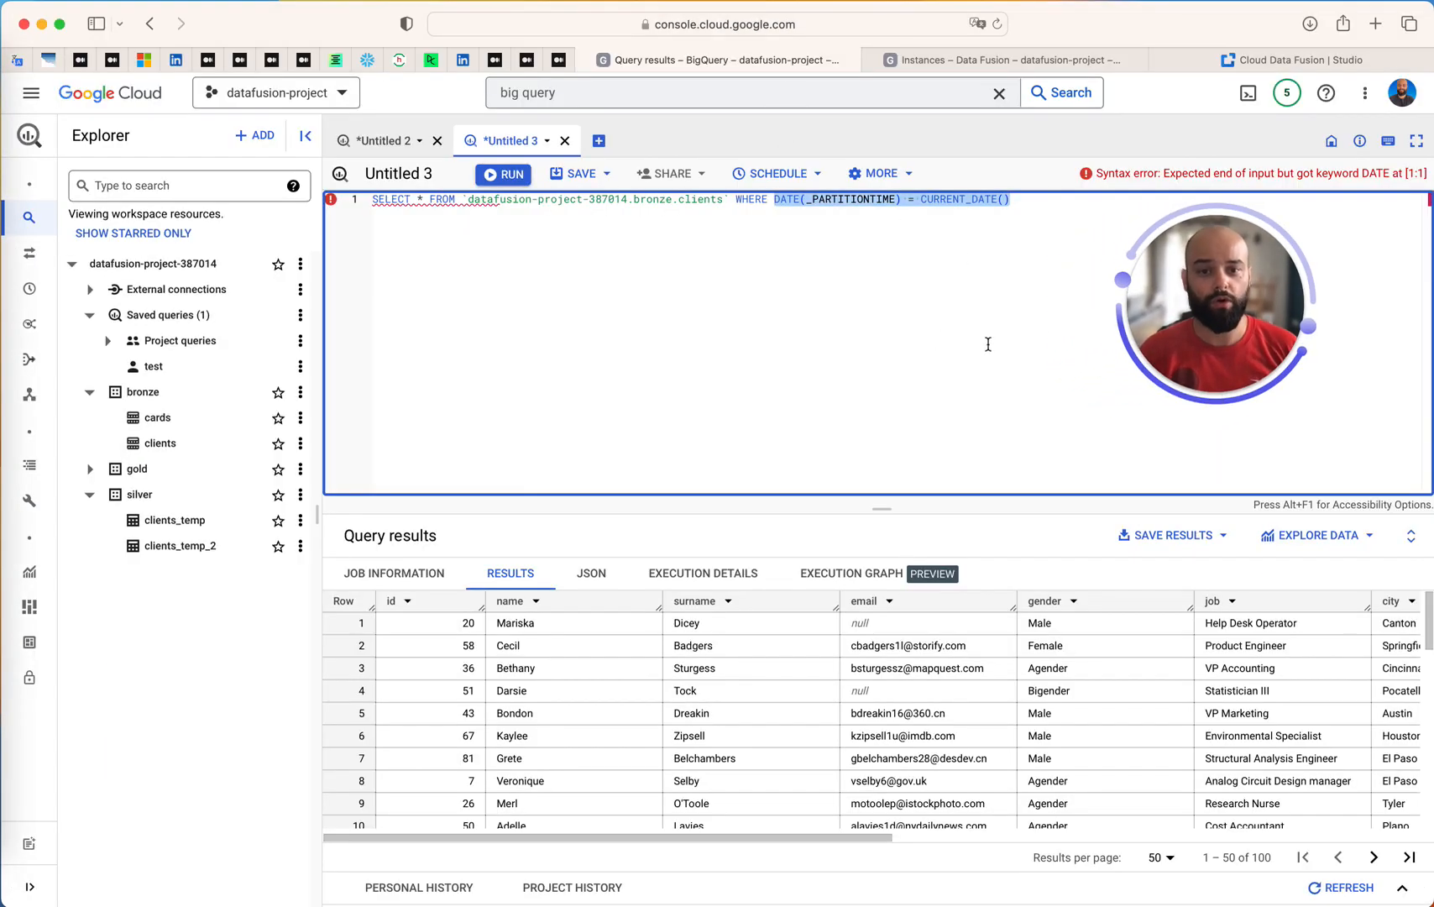
left_click(988, 344)
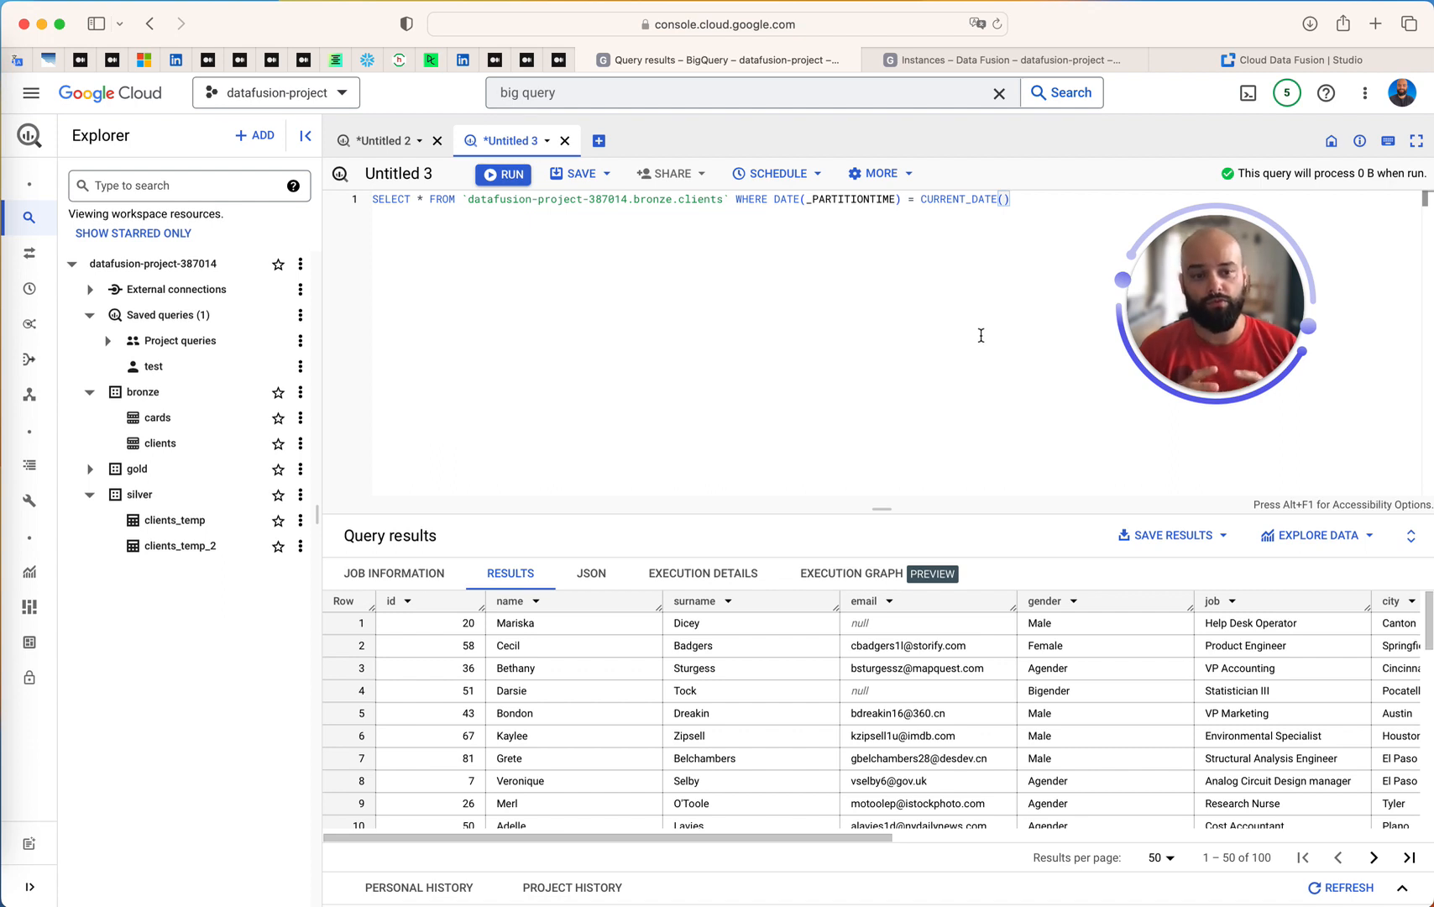
key("super+a")
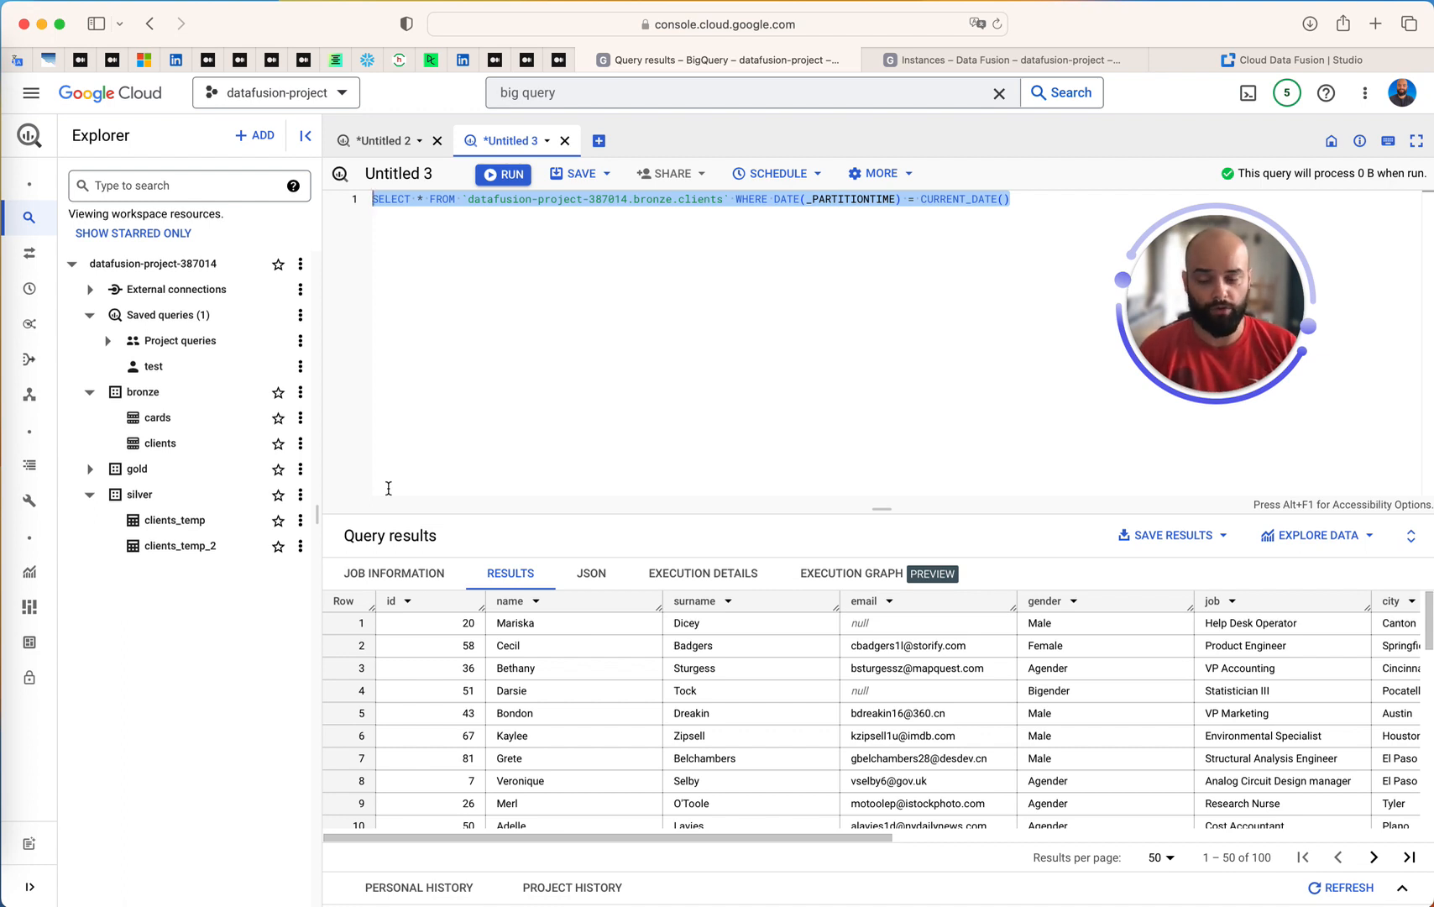
left_click(300, 497)
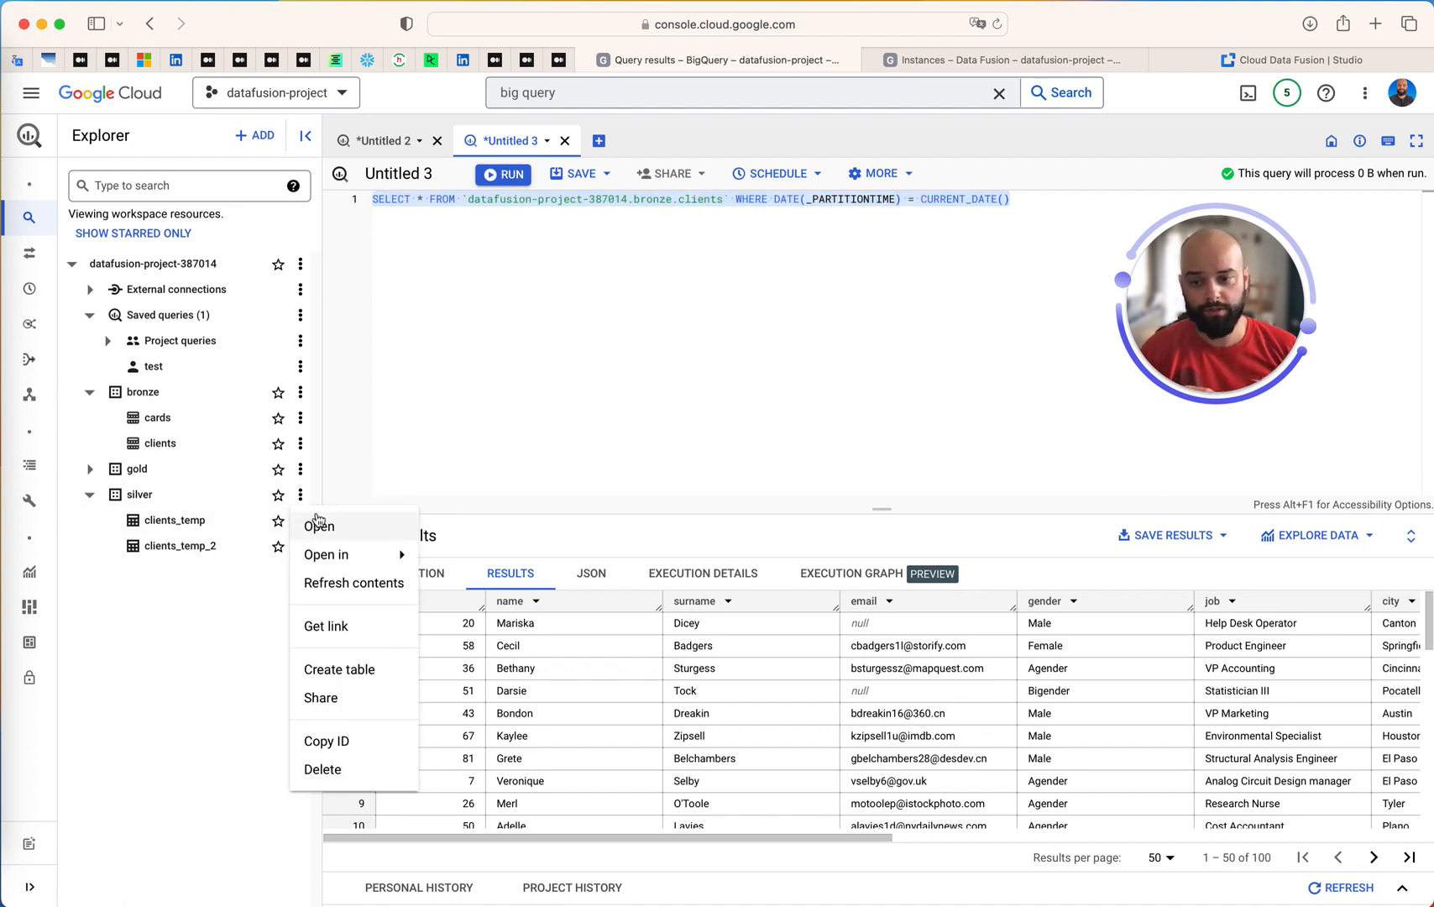
left_click(300, 497)
left_click(301, 498)
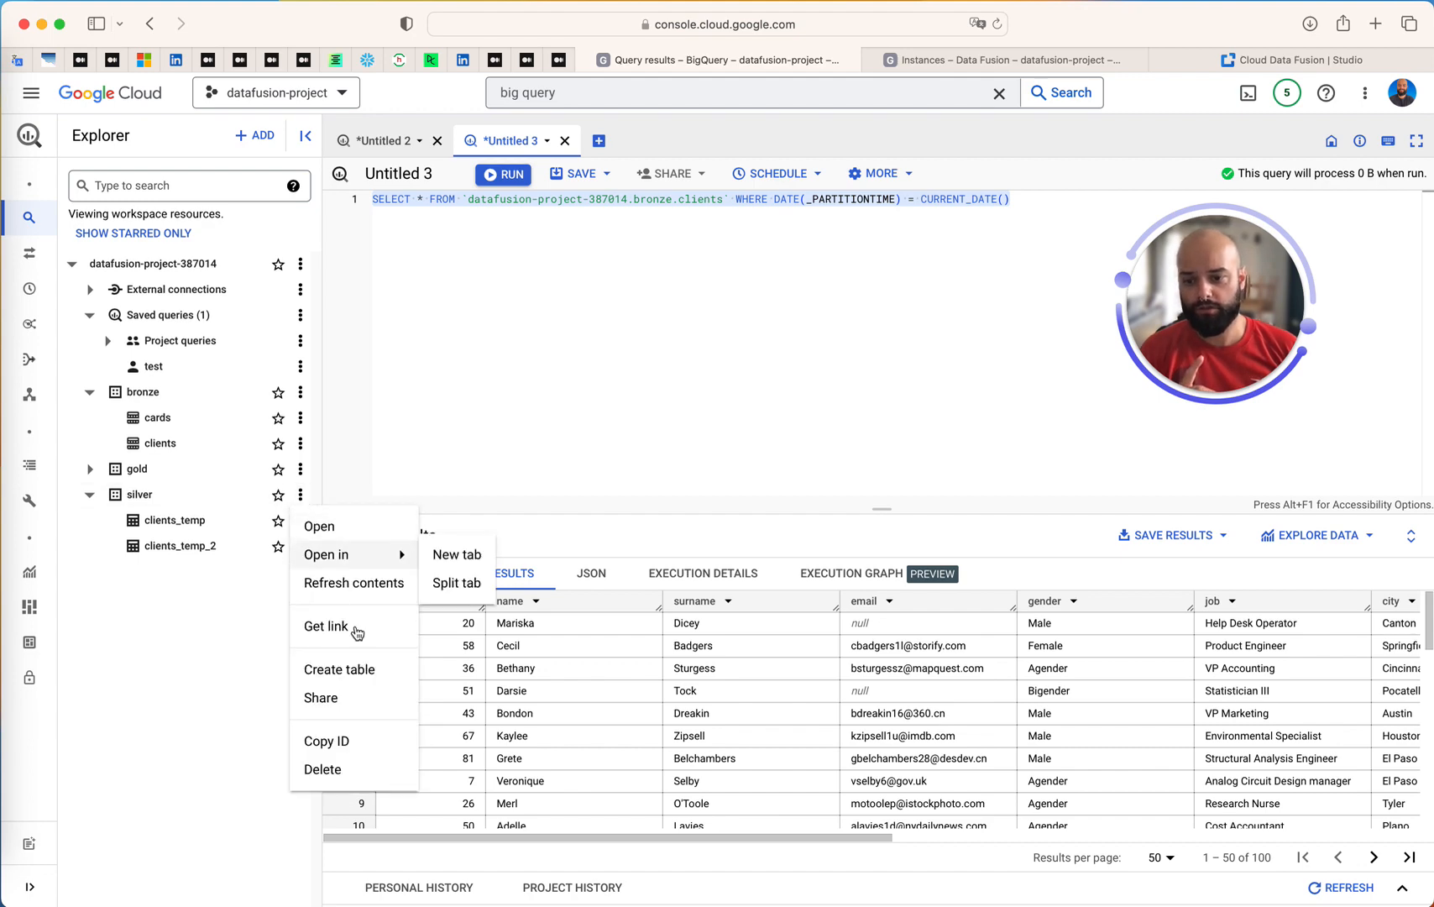
left_click(370, 669)
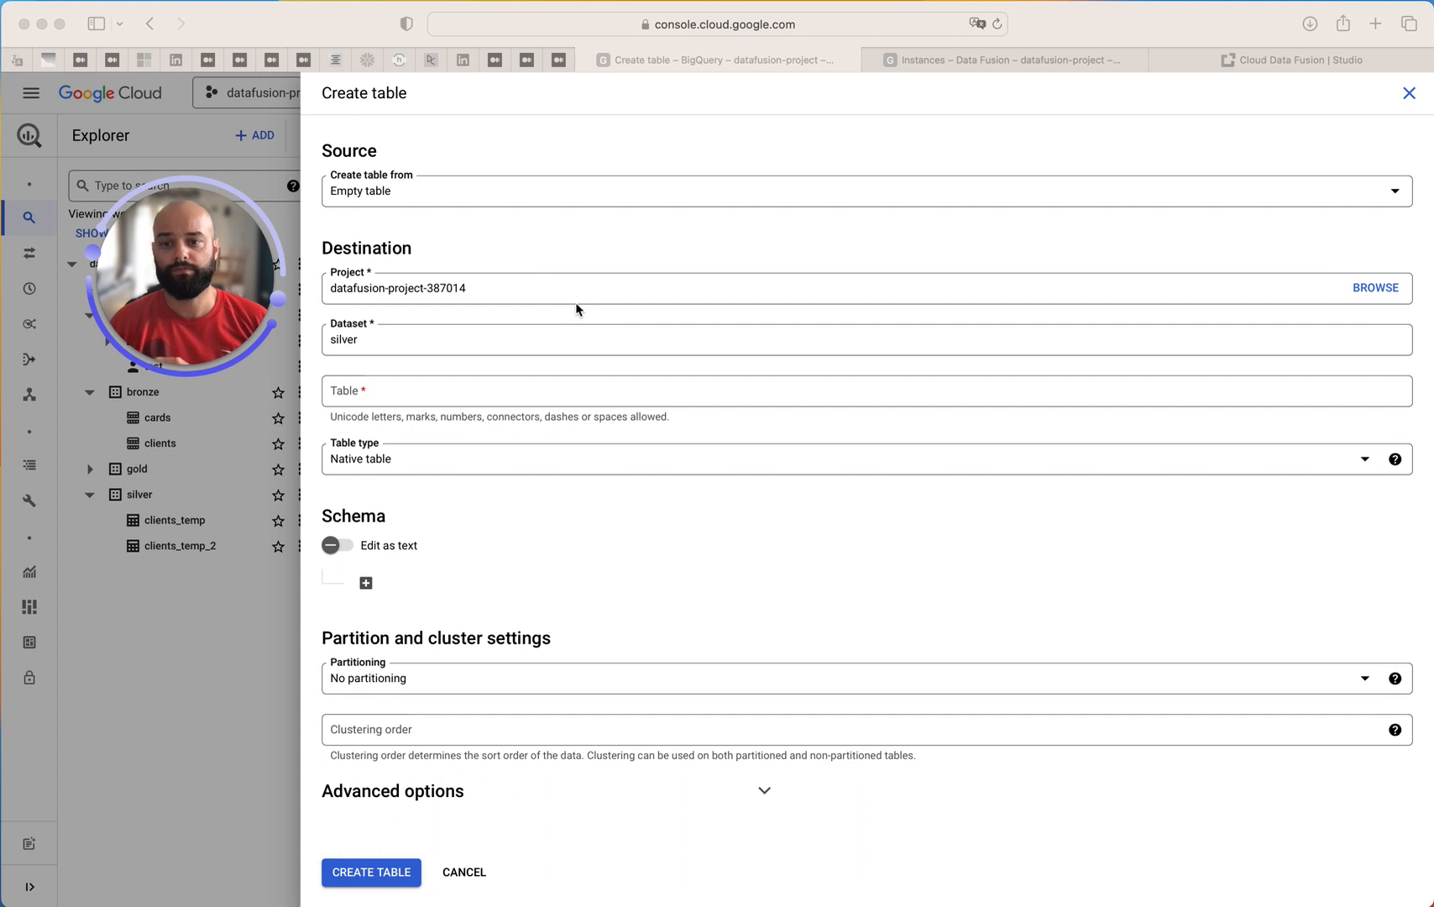
Keep Empty table as the source and silver as the dataset, and name the table clients
left_click(420, 196)
left_click(422, 198)
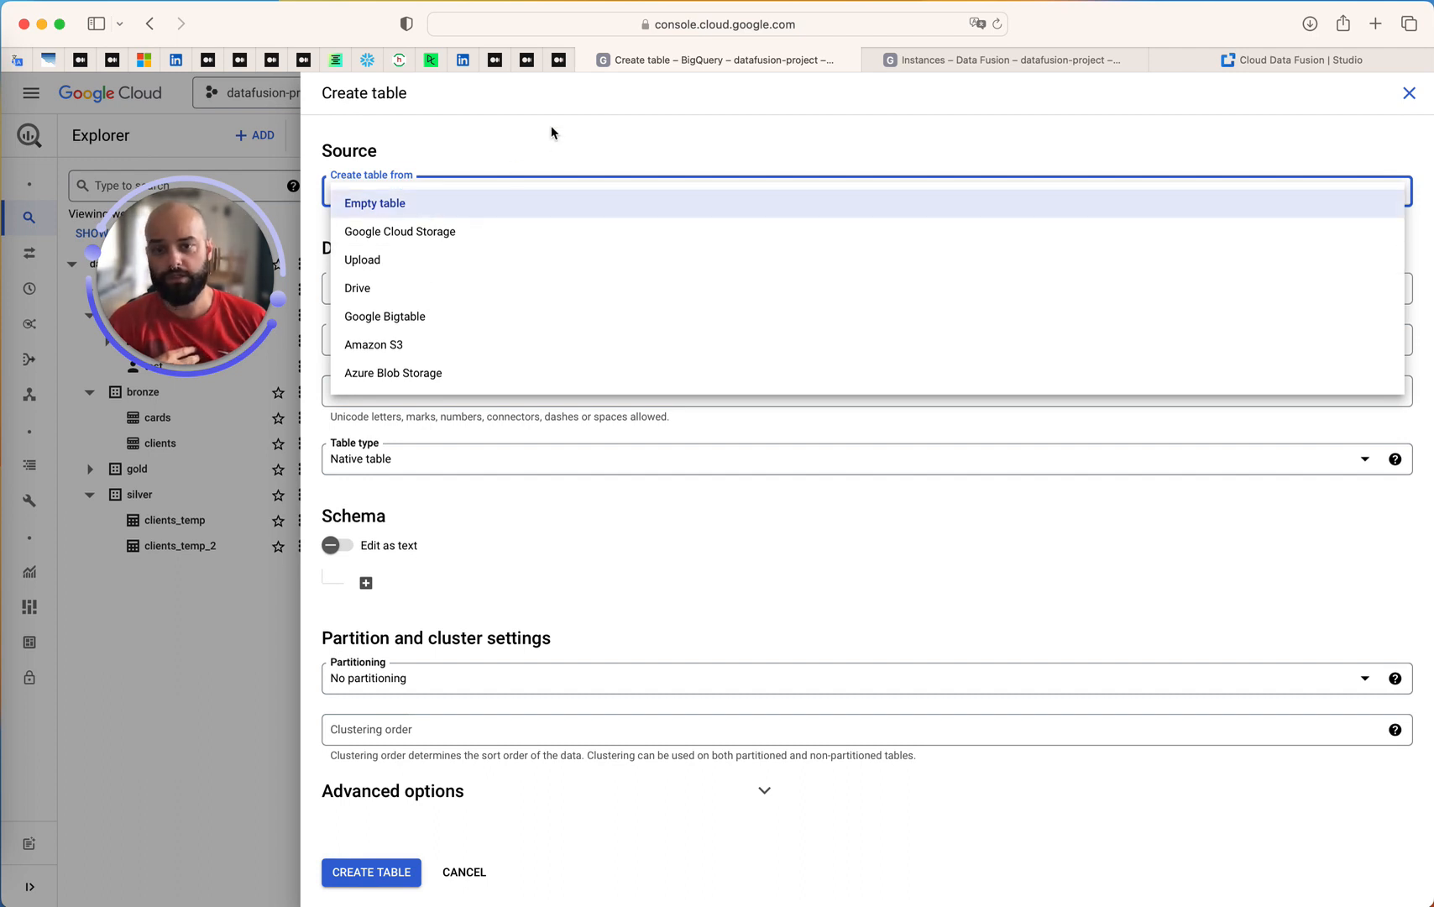
left_click(450, 202)
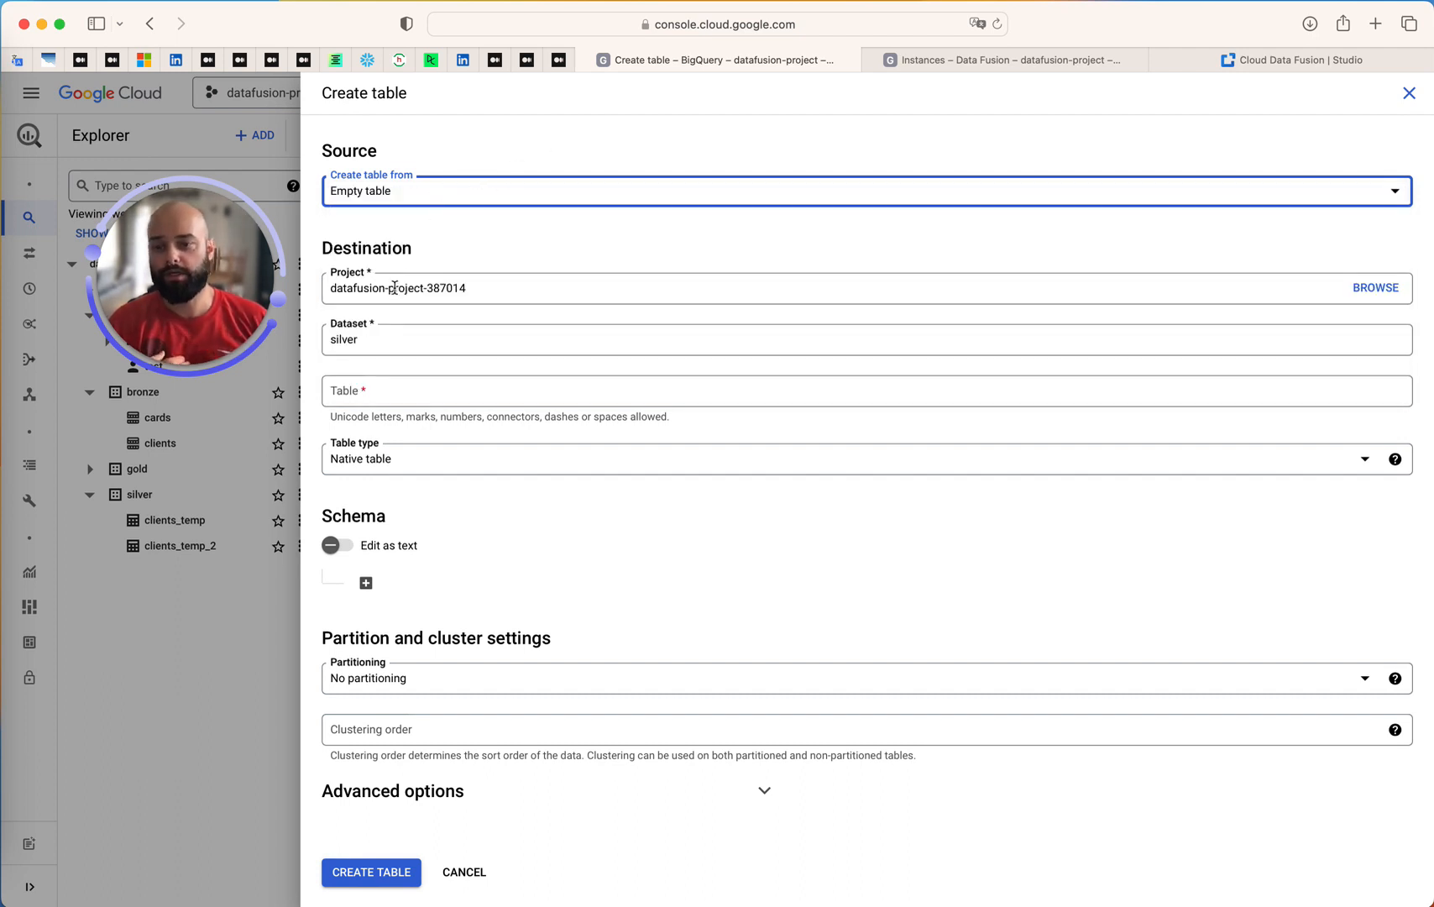
left_click_drag(507, 293, 298, 284)
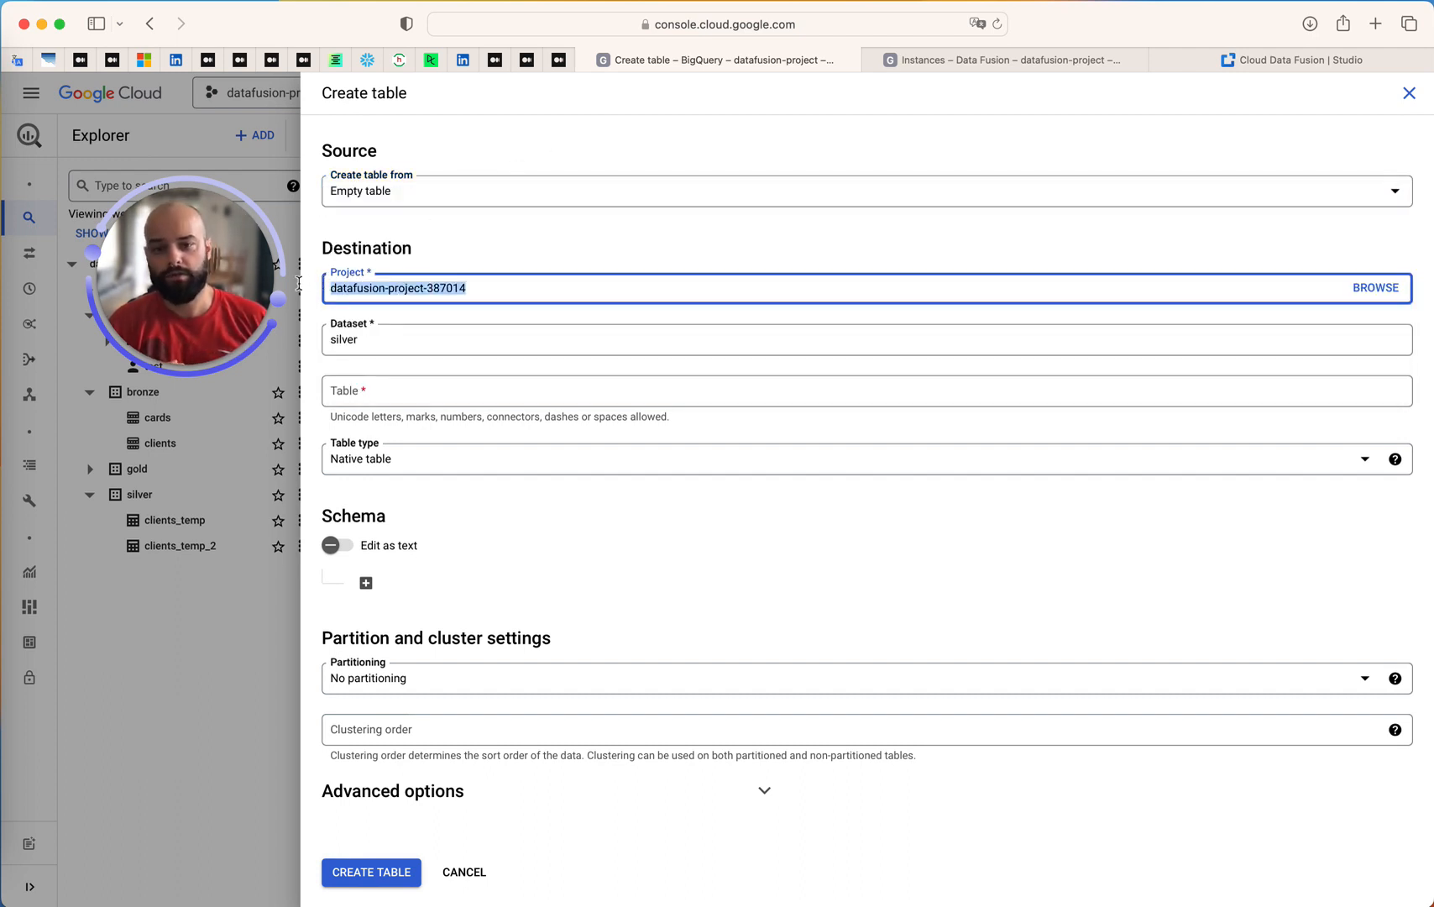
left_click(383, 338)
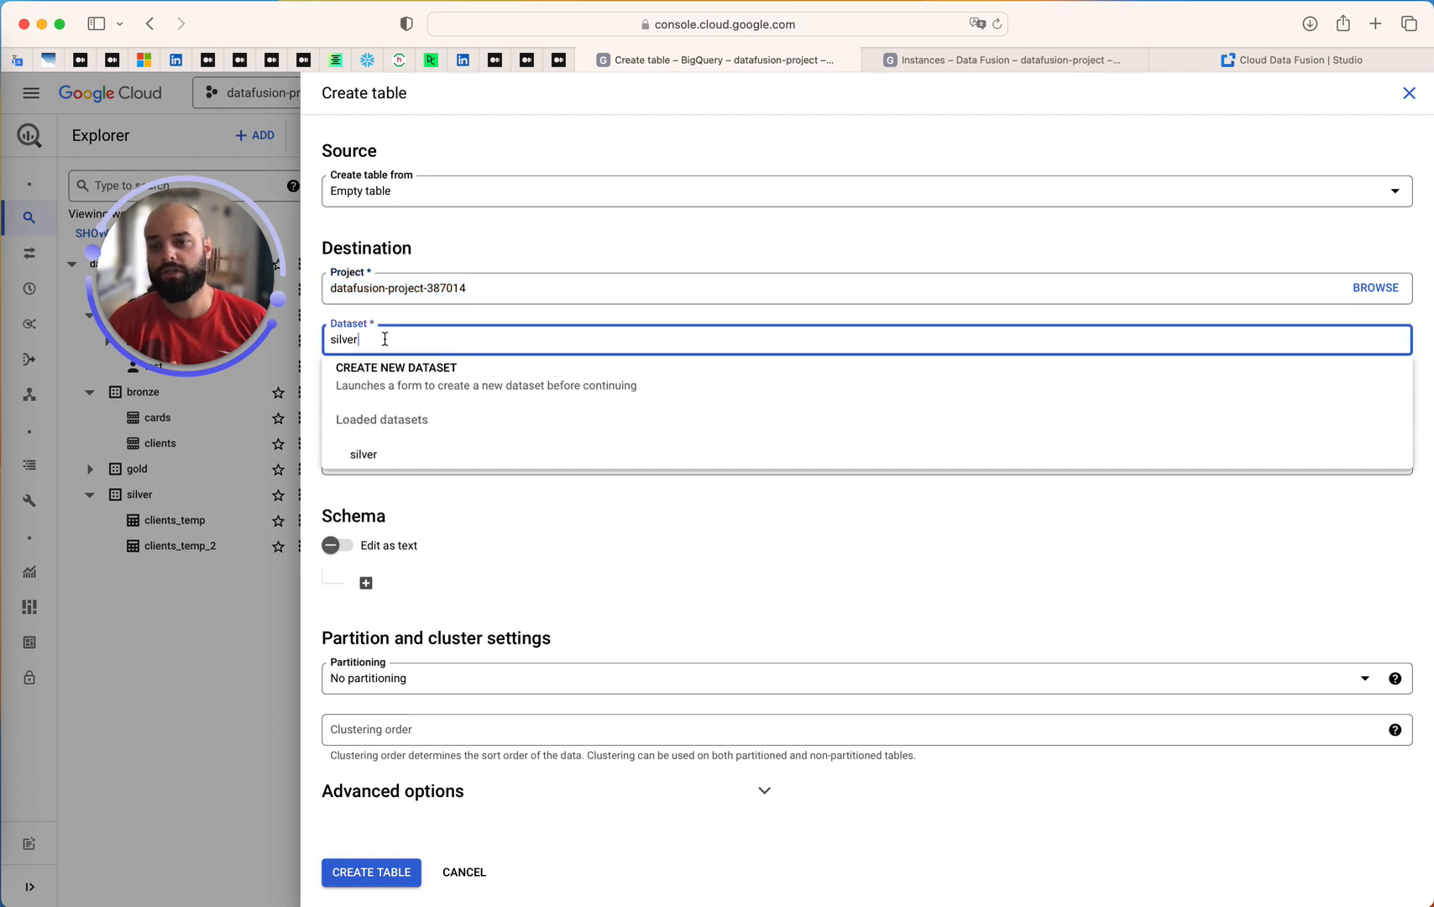
left_click(614, 546)
left_click(373, 391)
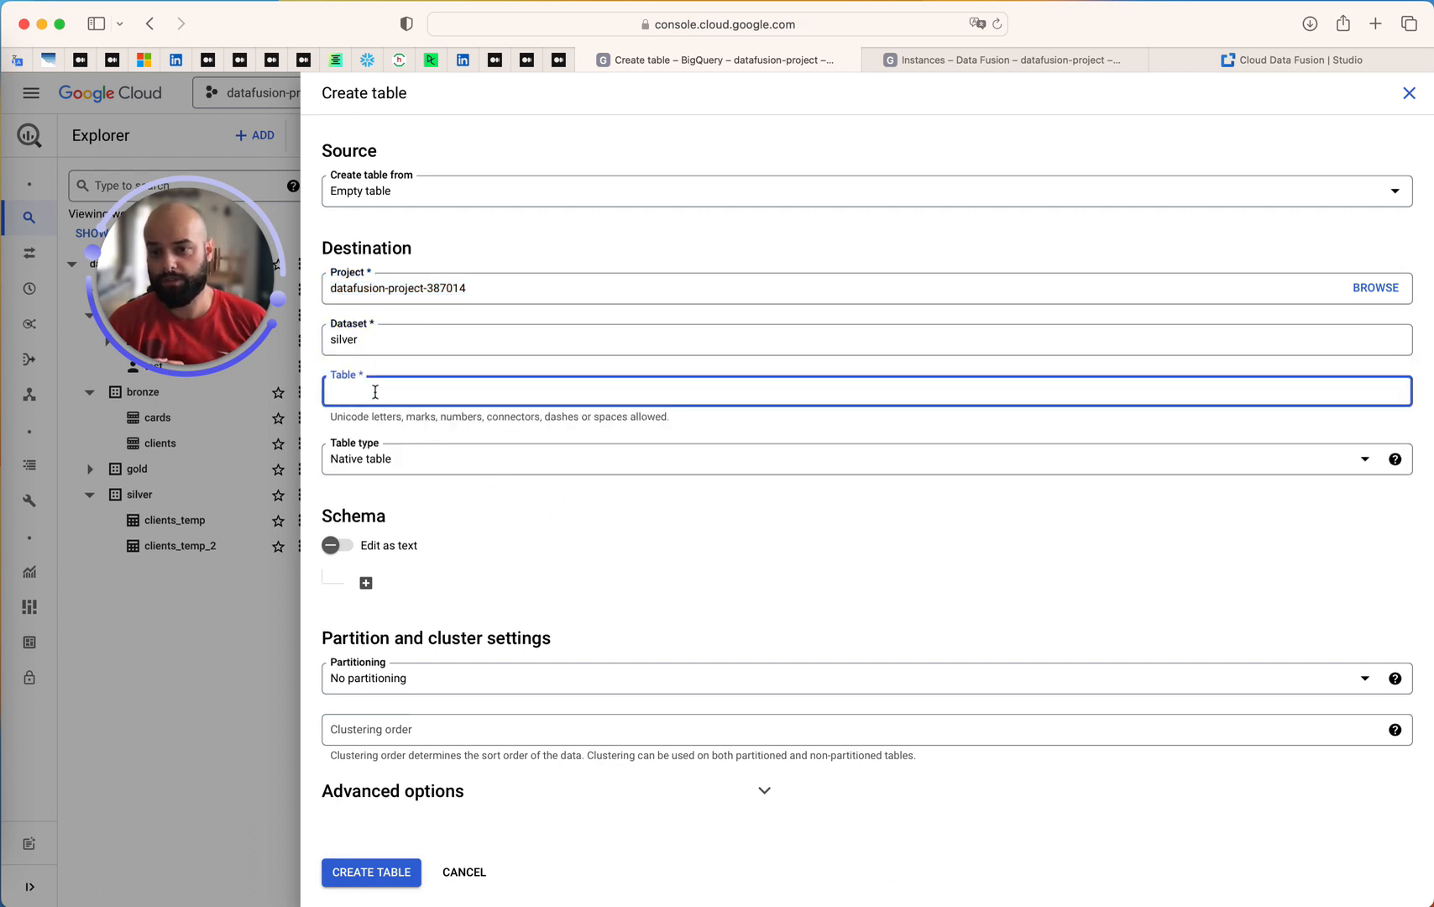
type("CLEINT")
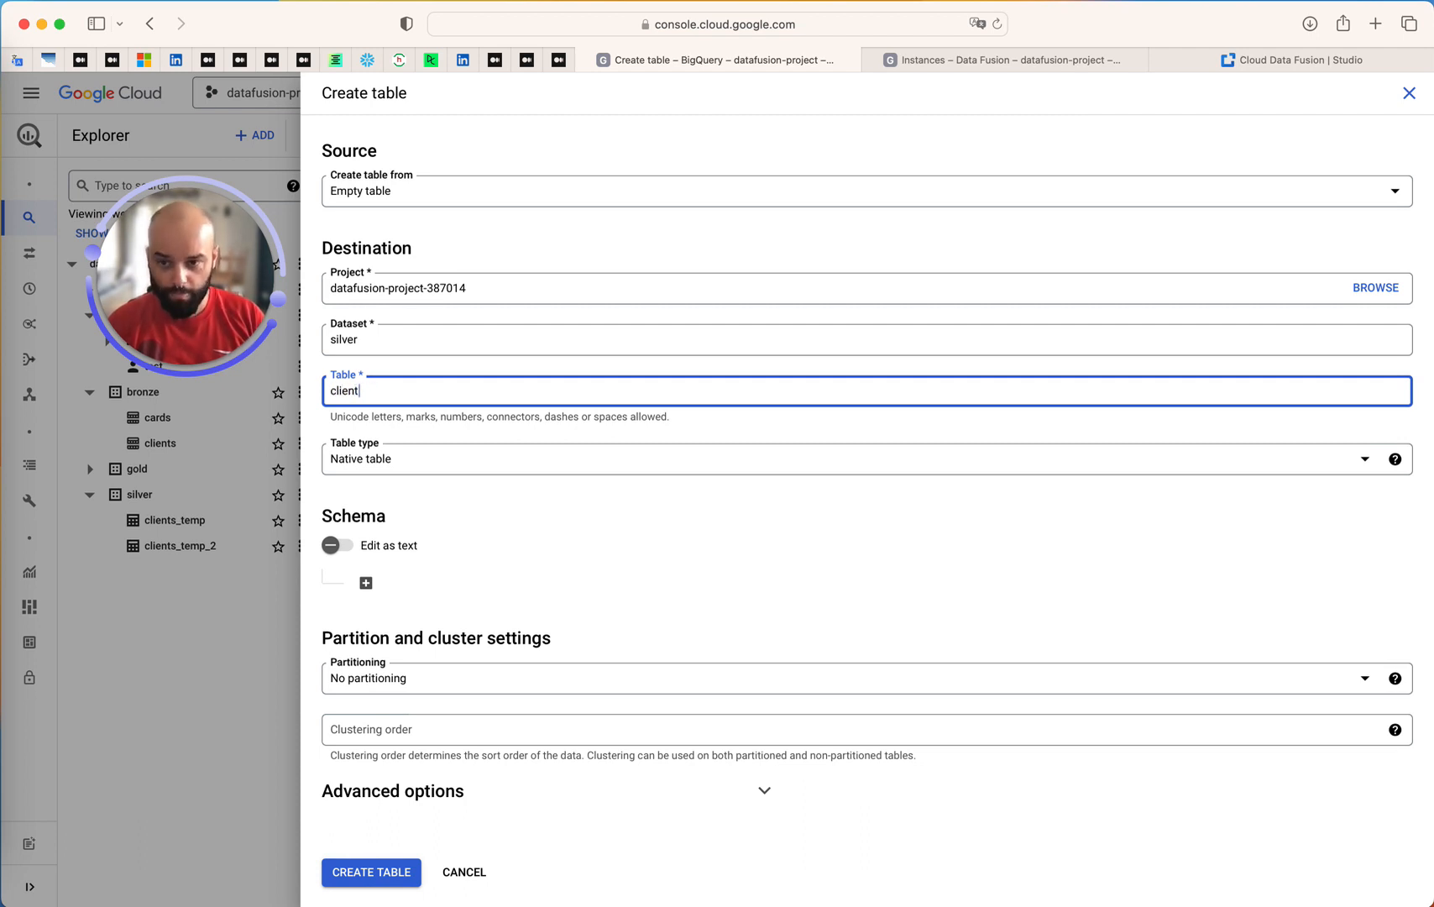
left_click(477, 502)
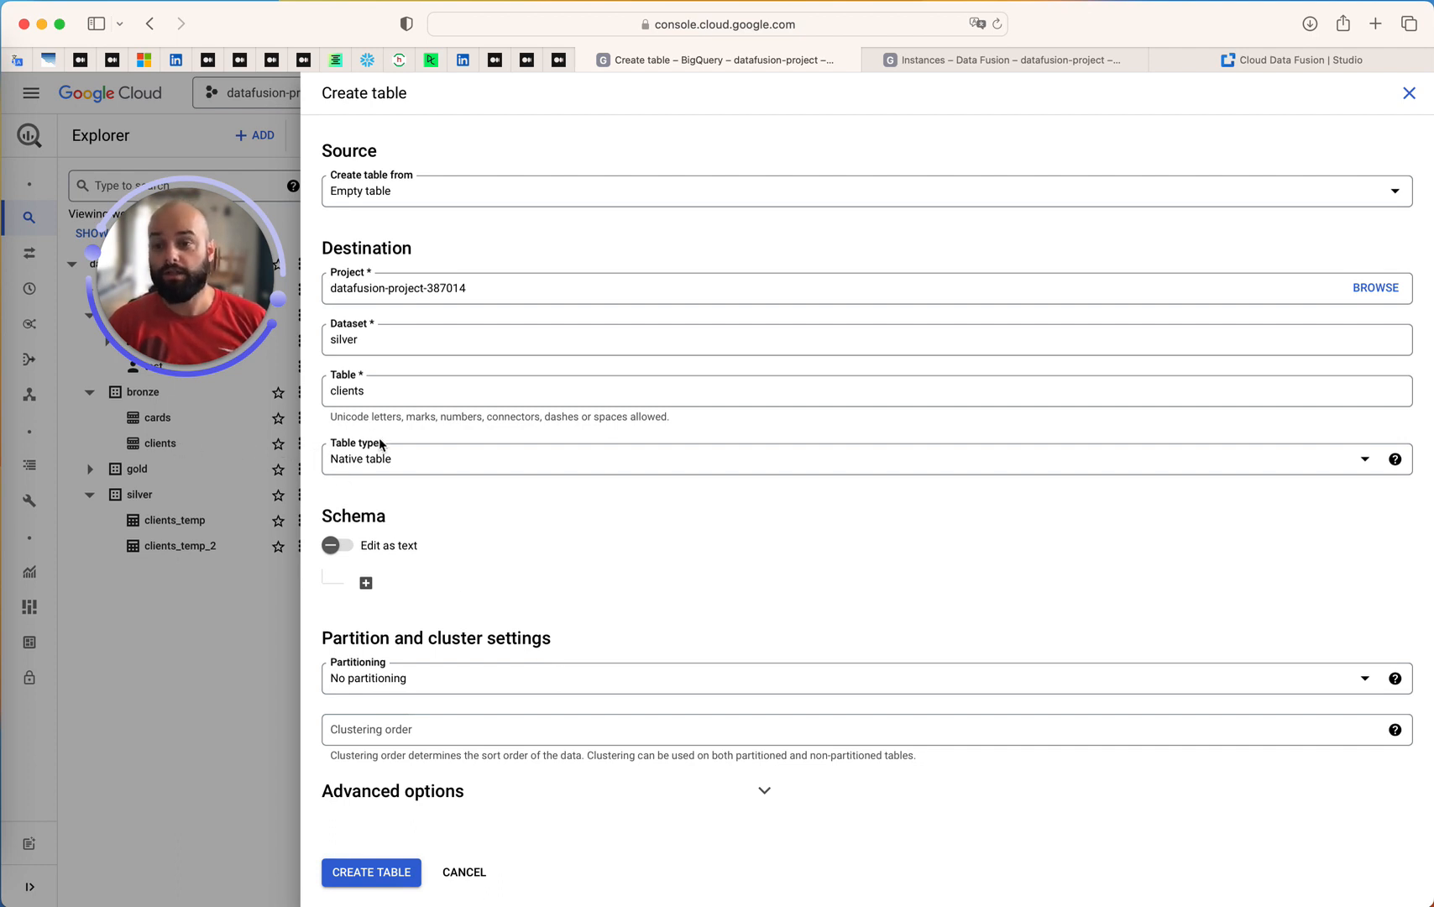
Partition the clients table by ingestion time, with the partitioning type By day
left_click(378, 690)
left_click(392, 746)
scroll(483, 622, "down", 2)
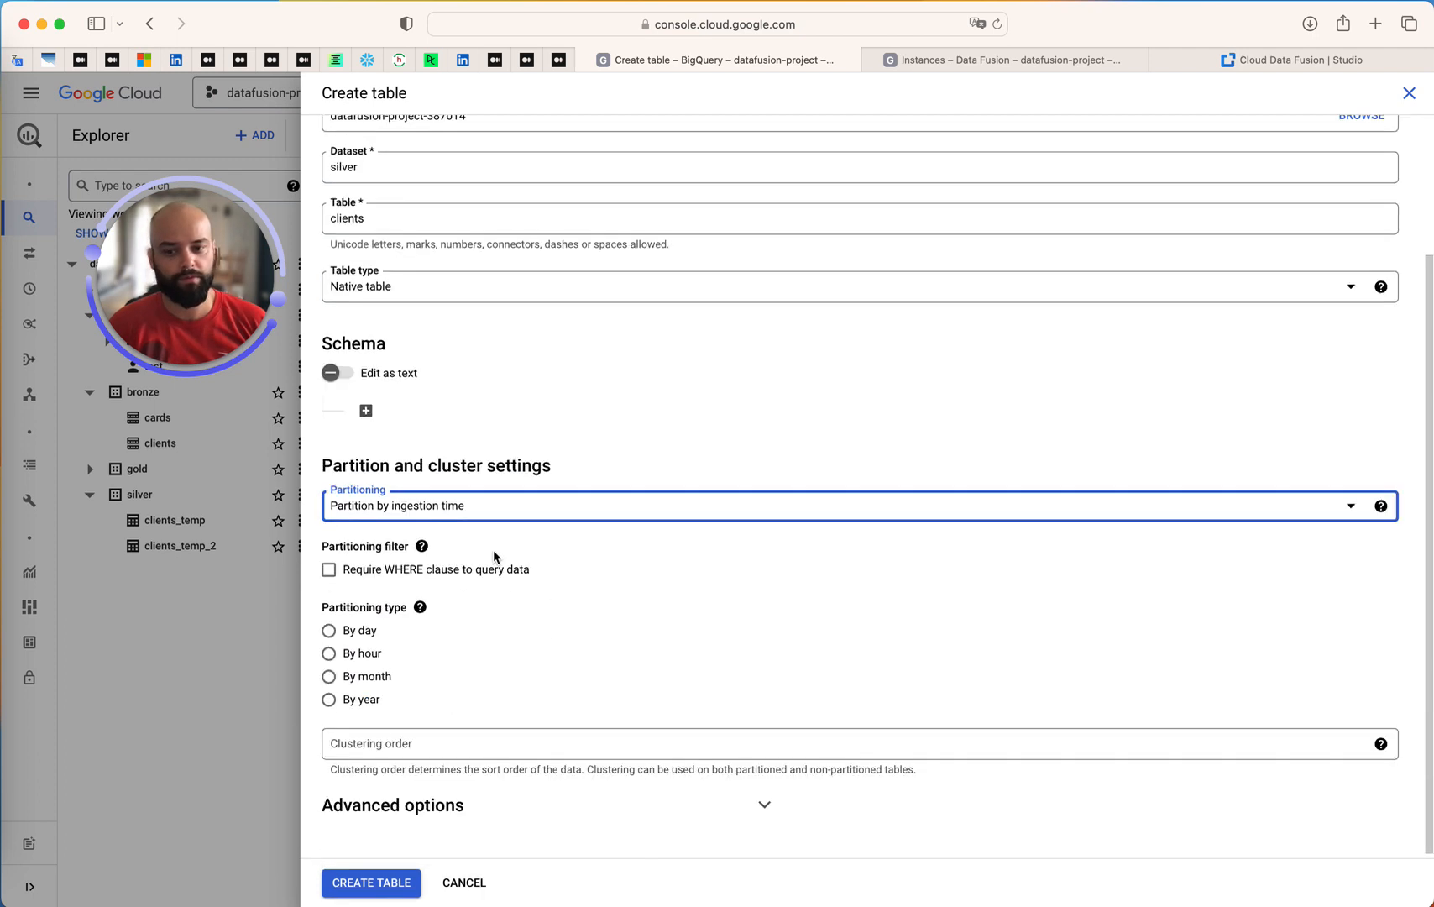
left_click(349, 636)
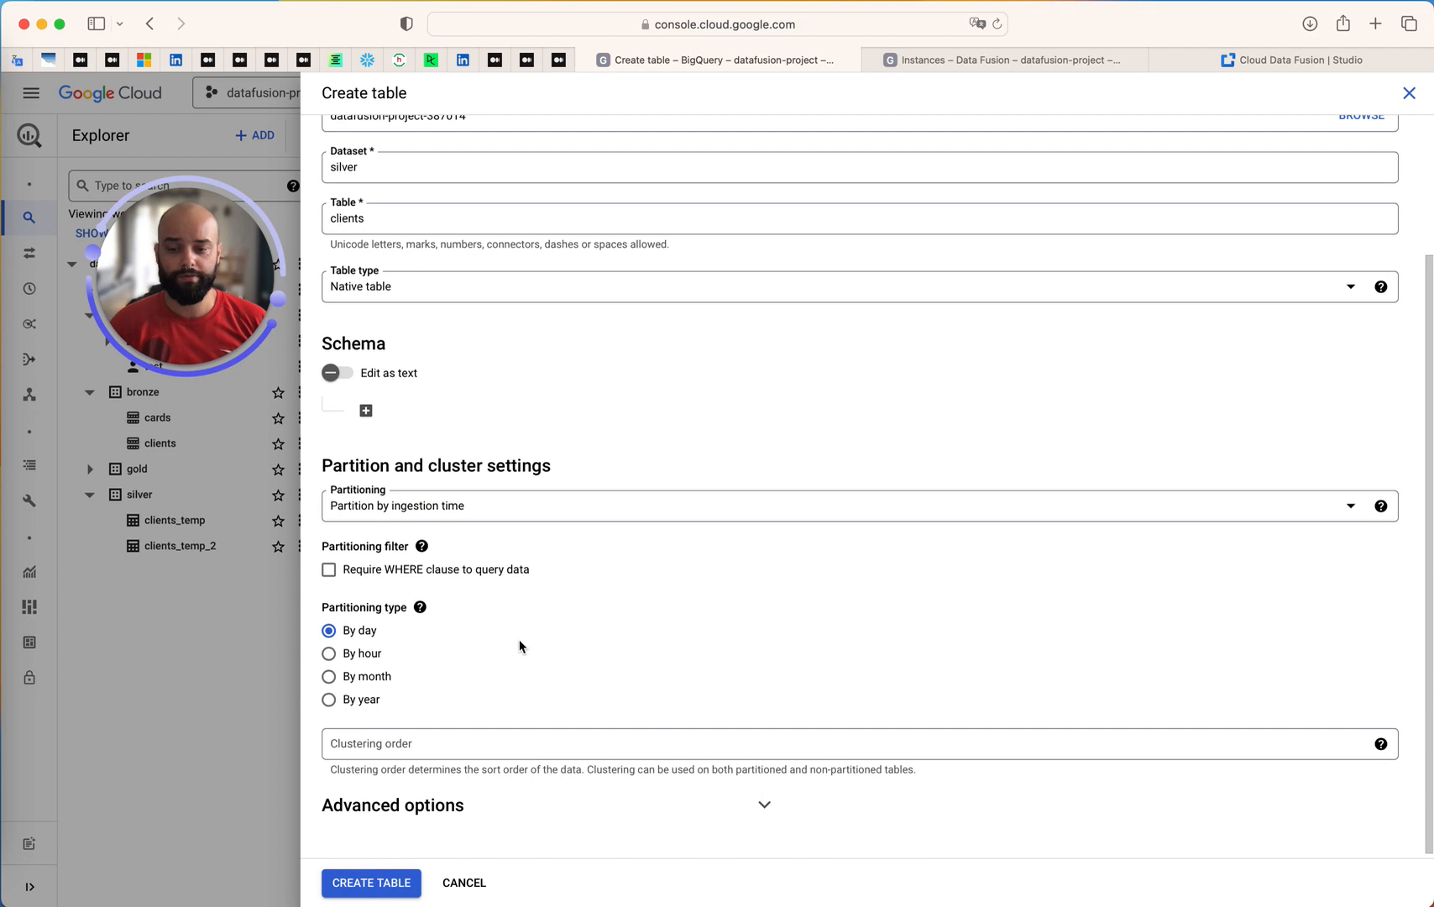
Add a schema field named id with the type INTEGER
scroll(475, 610, "up", 1)
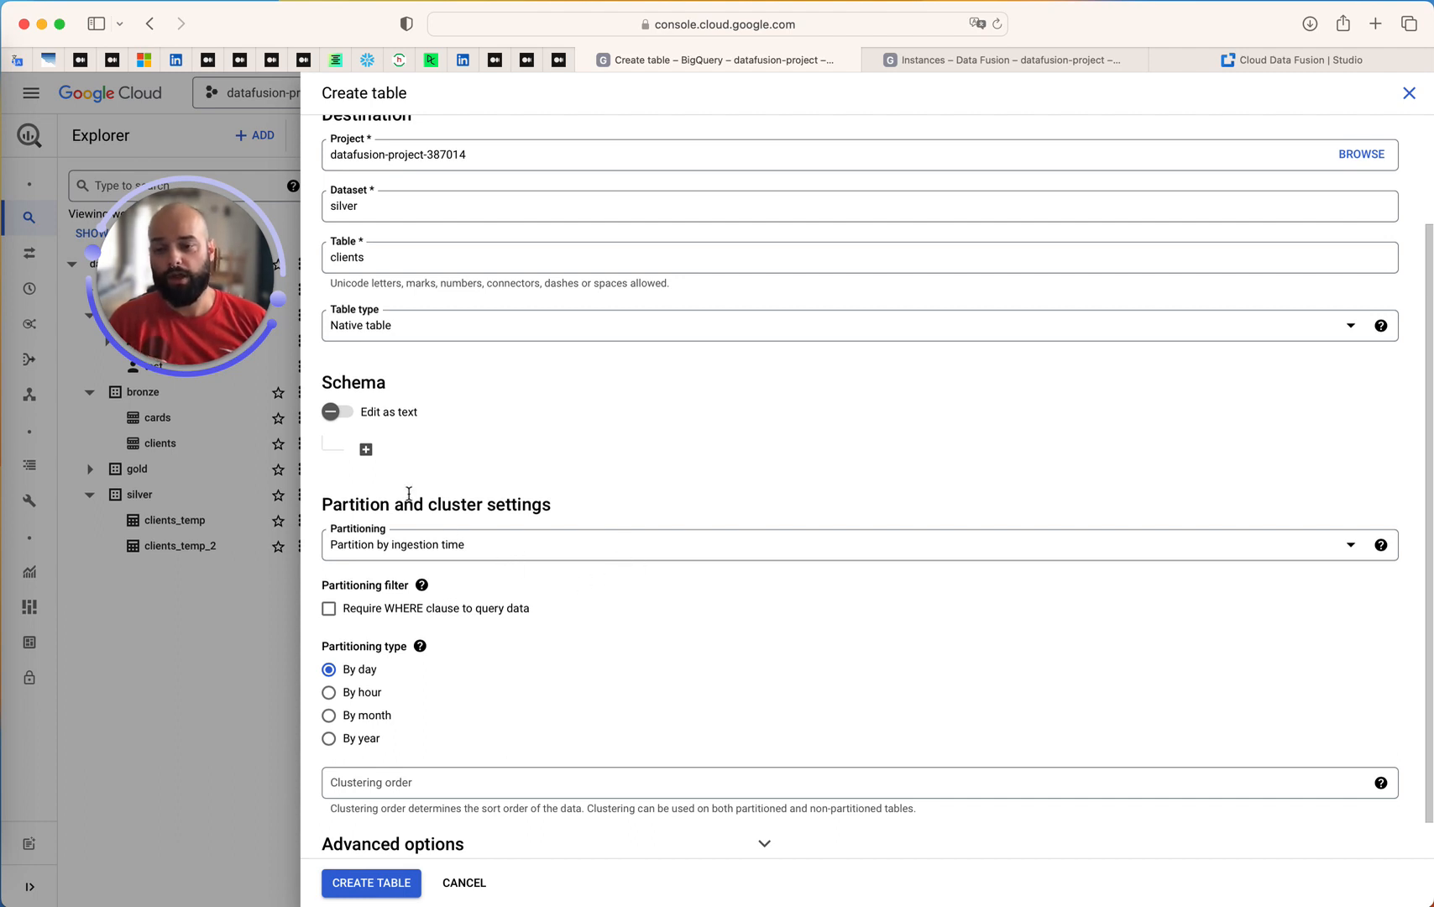
left_click(367, 458)
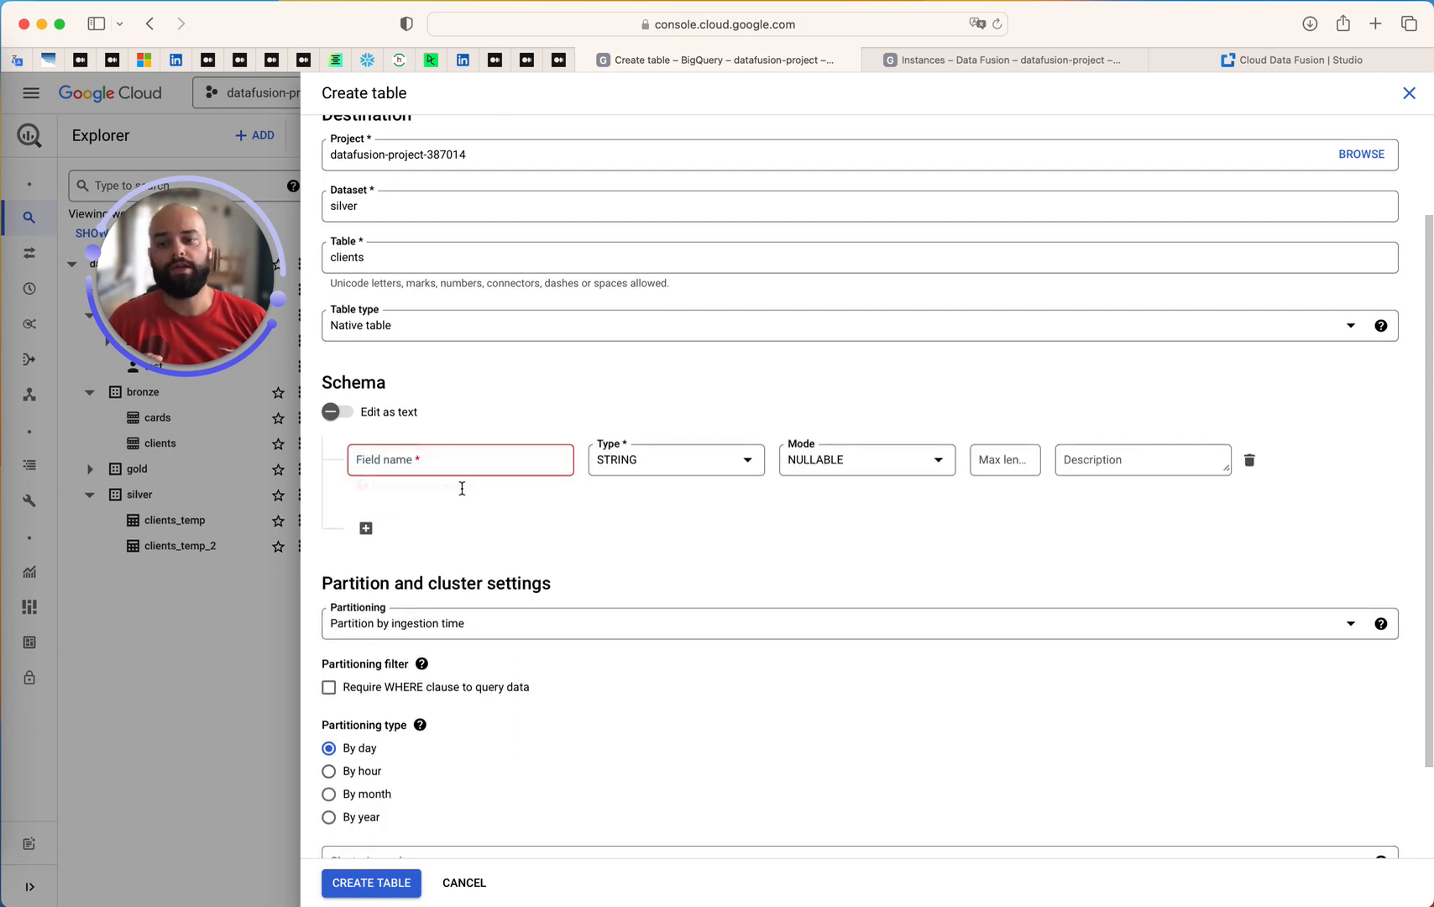
left_click(465, 460)
type("id")
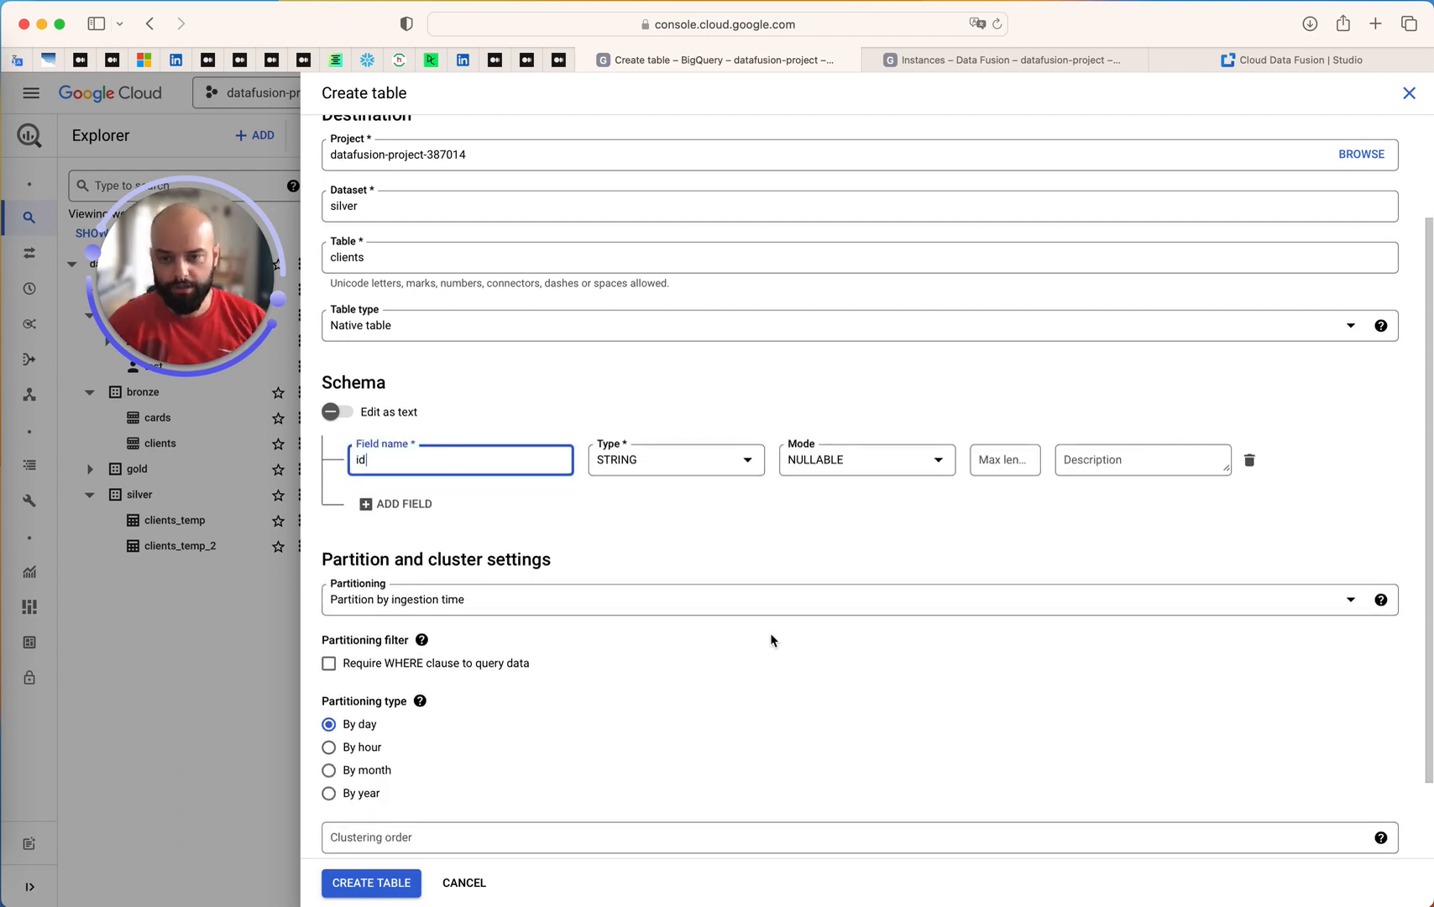
left_click(656, 462)
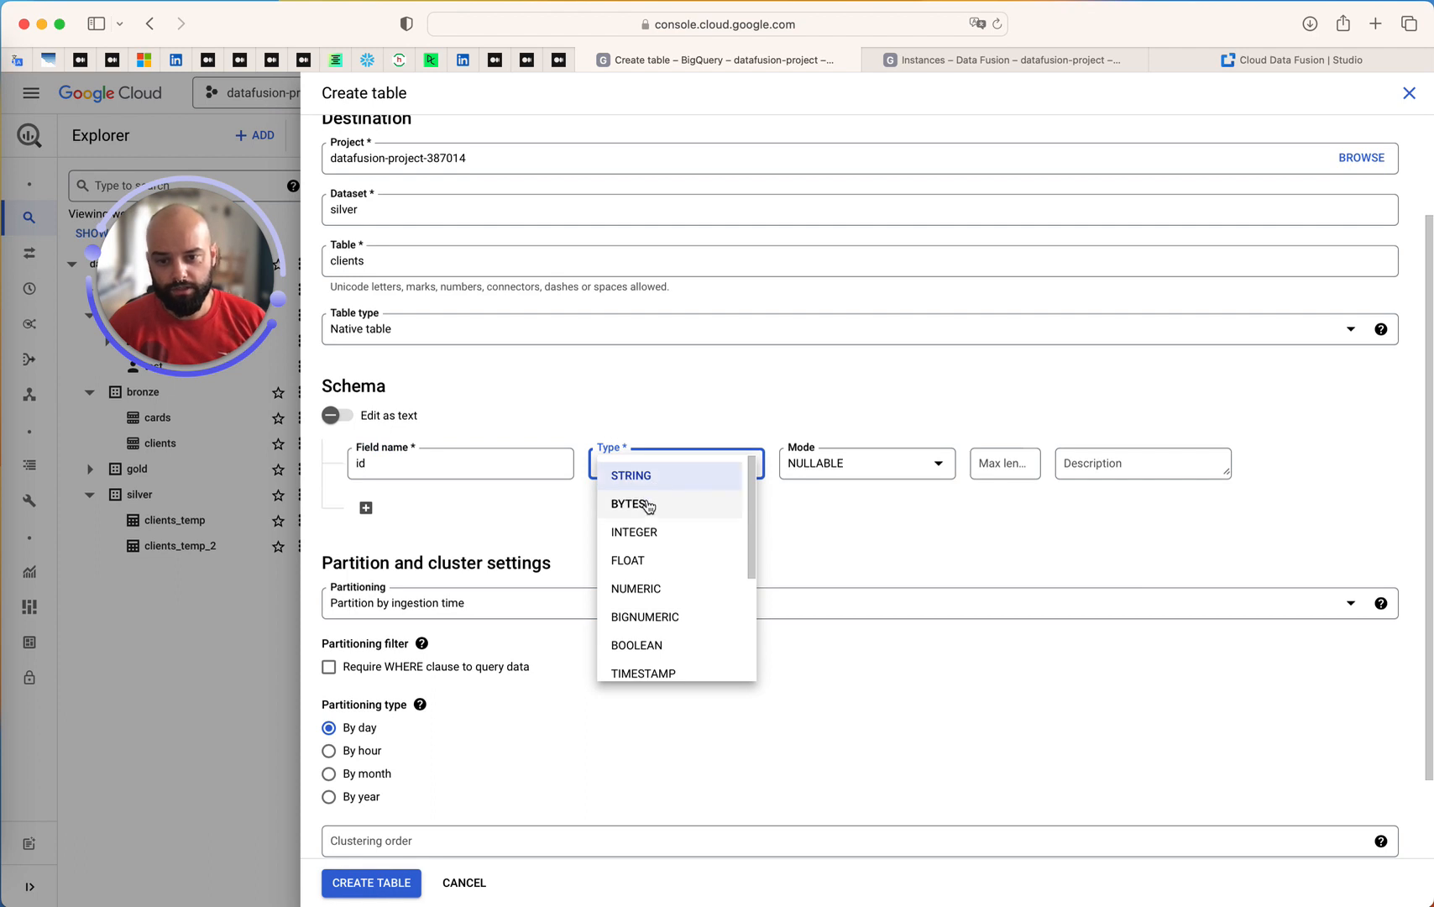
left_click(640, 532)
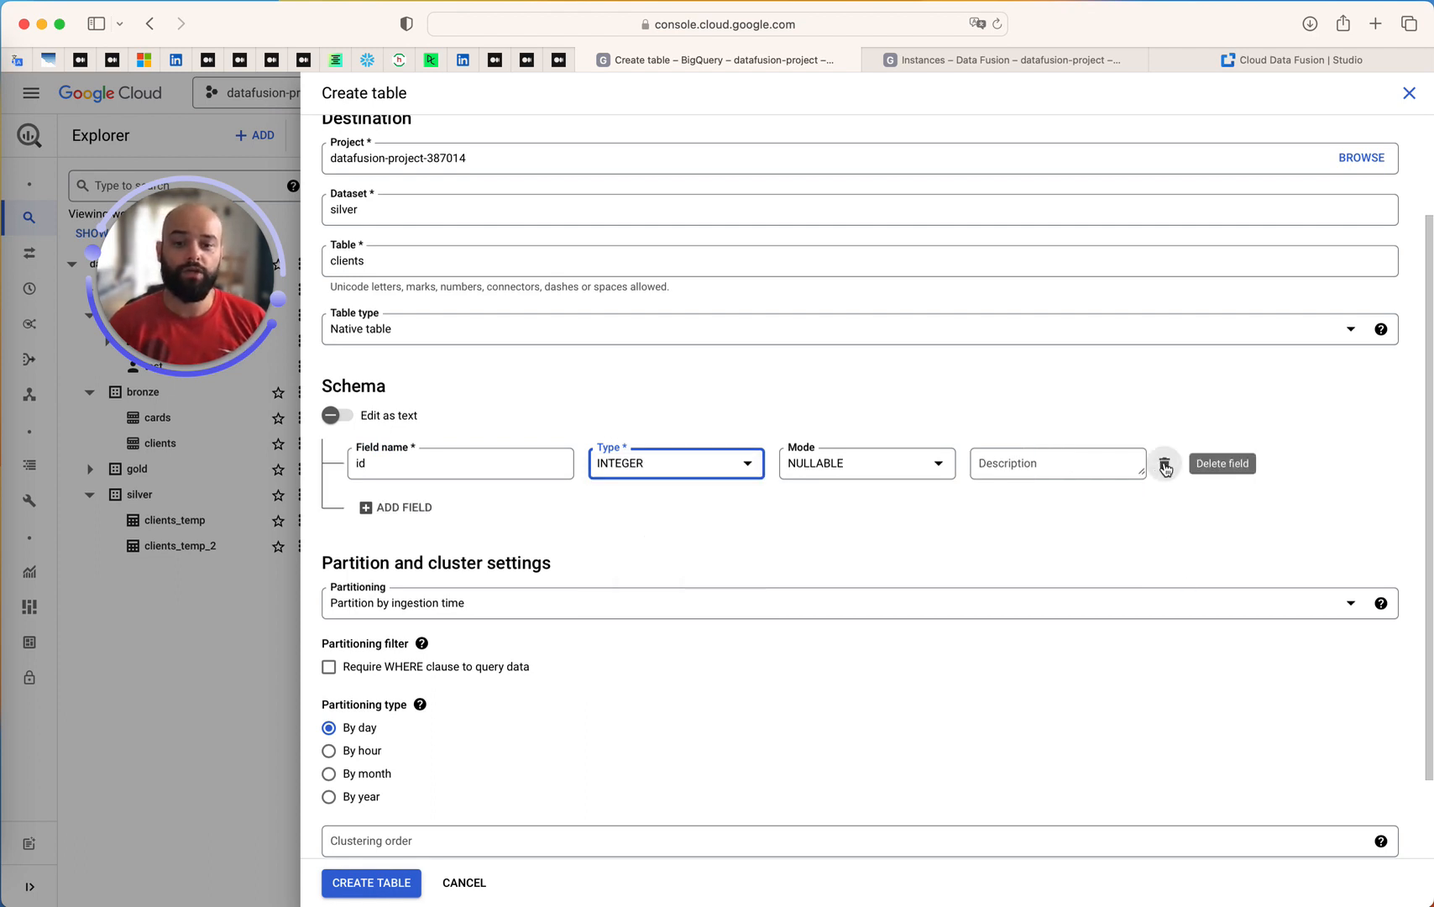
Switch the table schema to text editing and append a comma after id:INTEGER
left_click(336, 416)
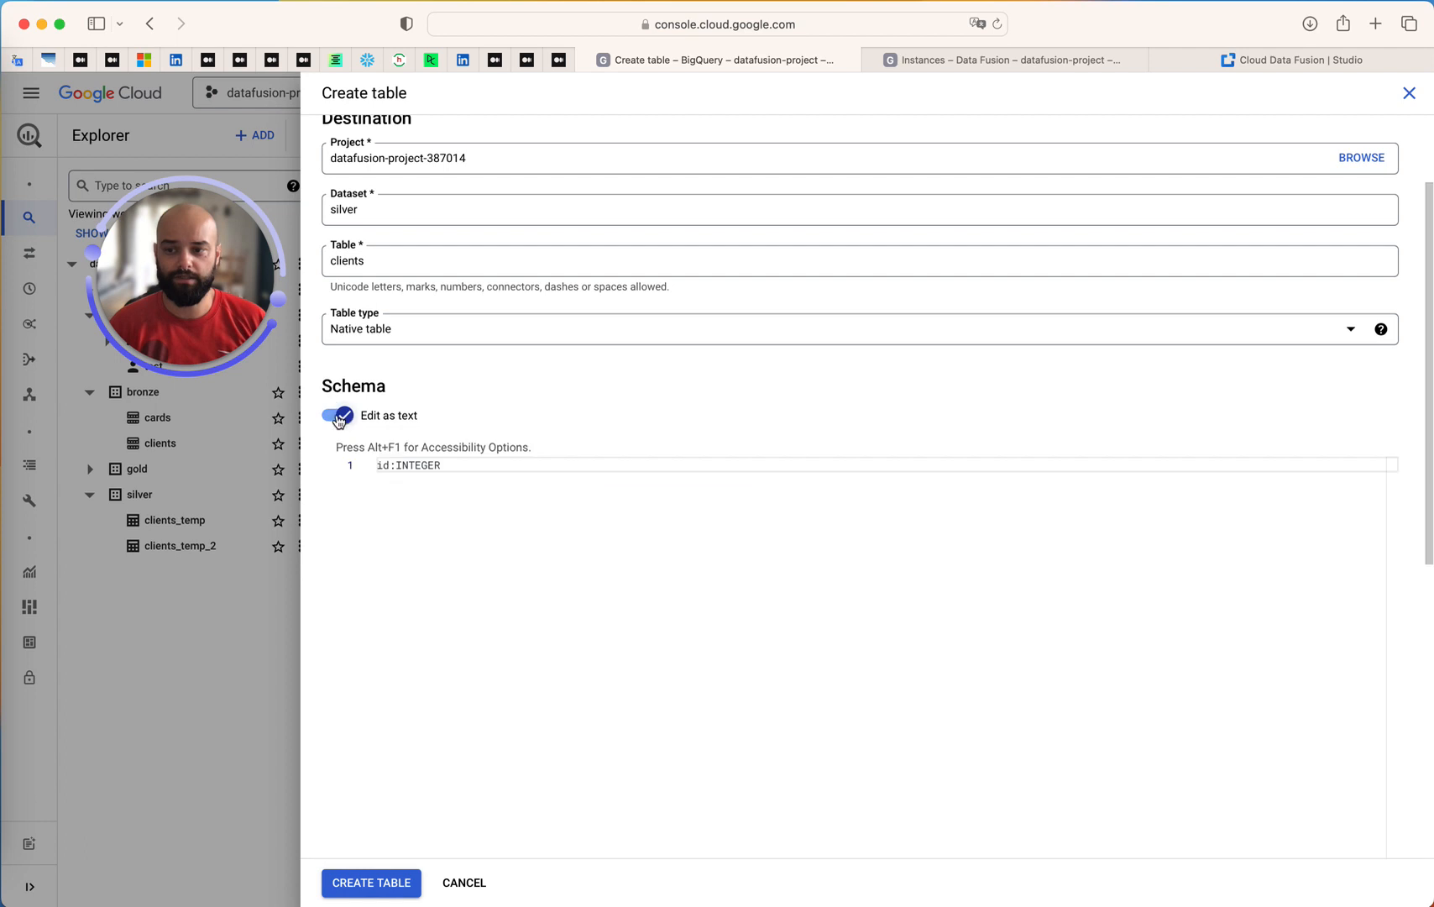
double_click(454, 472)
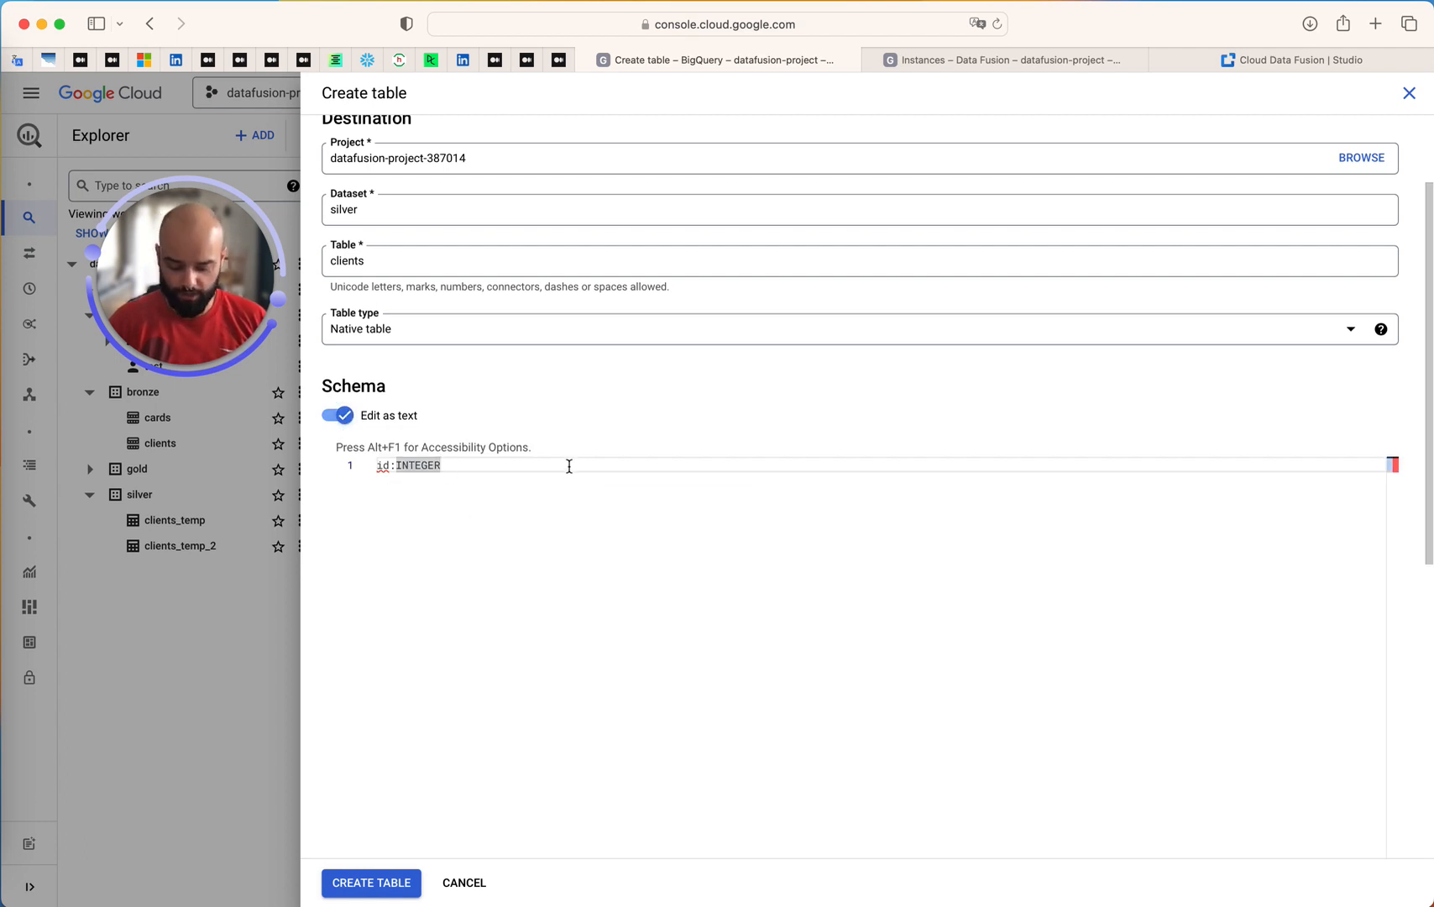
type(",")
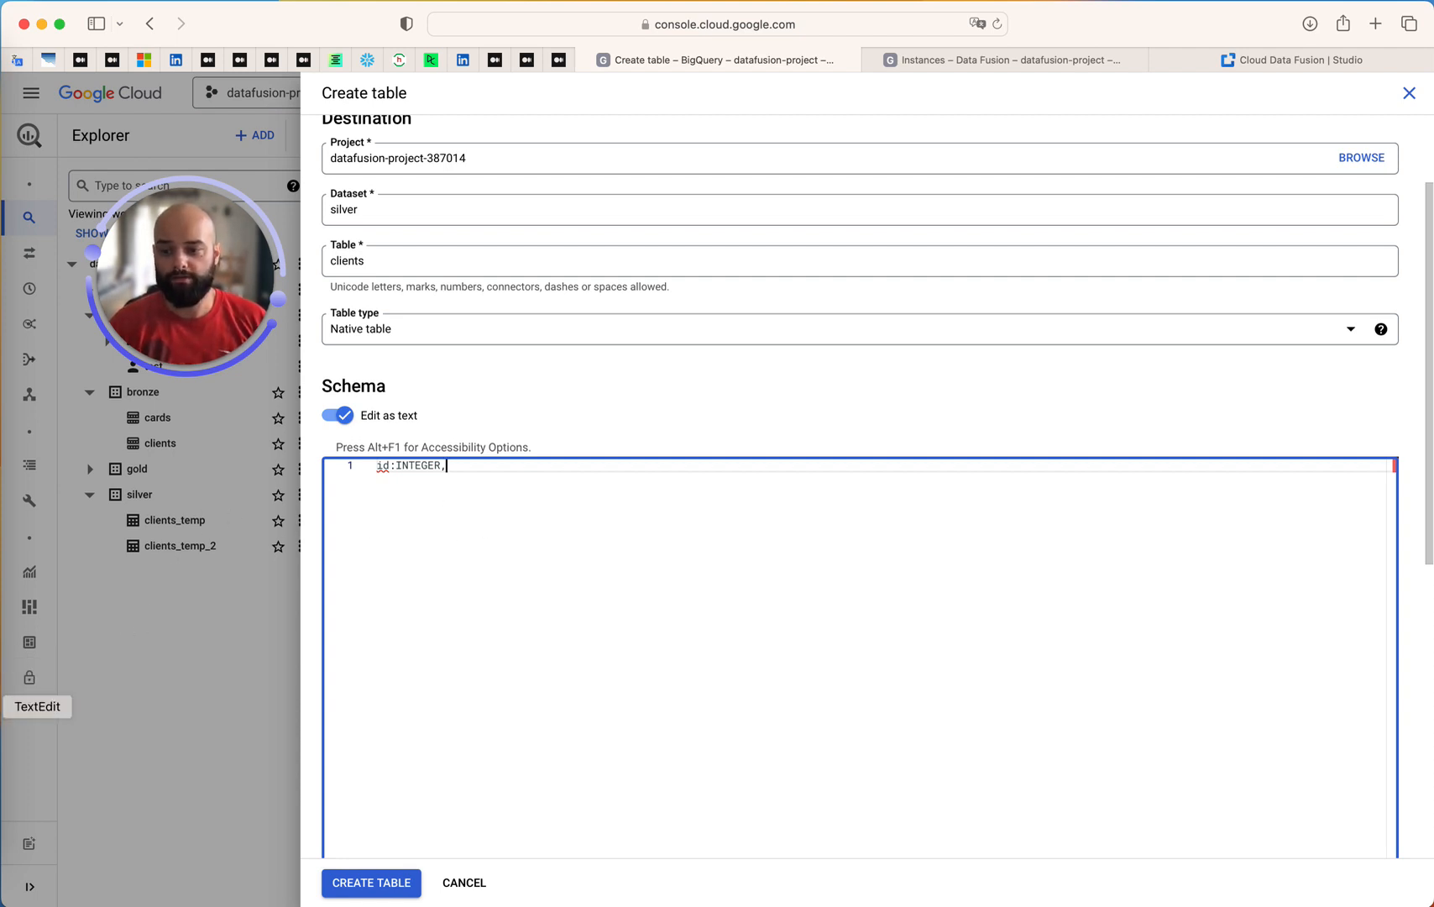
Switch to TextEdit and copy the full column schema from 2.15-bq-partitioning.txt
key("super+Tab")
left_click(671, 333)
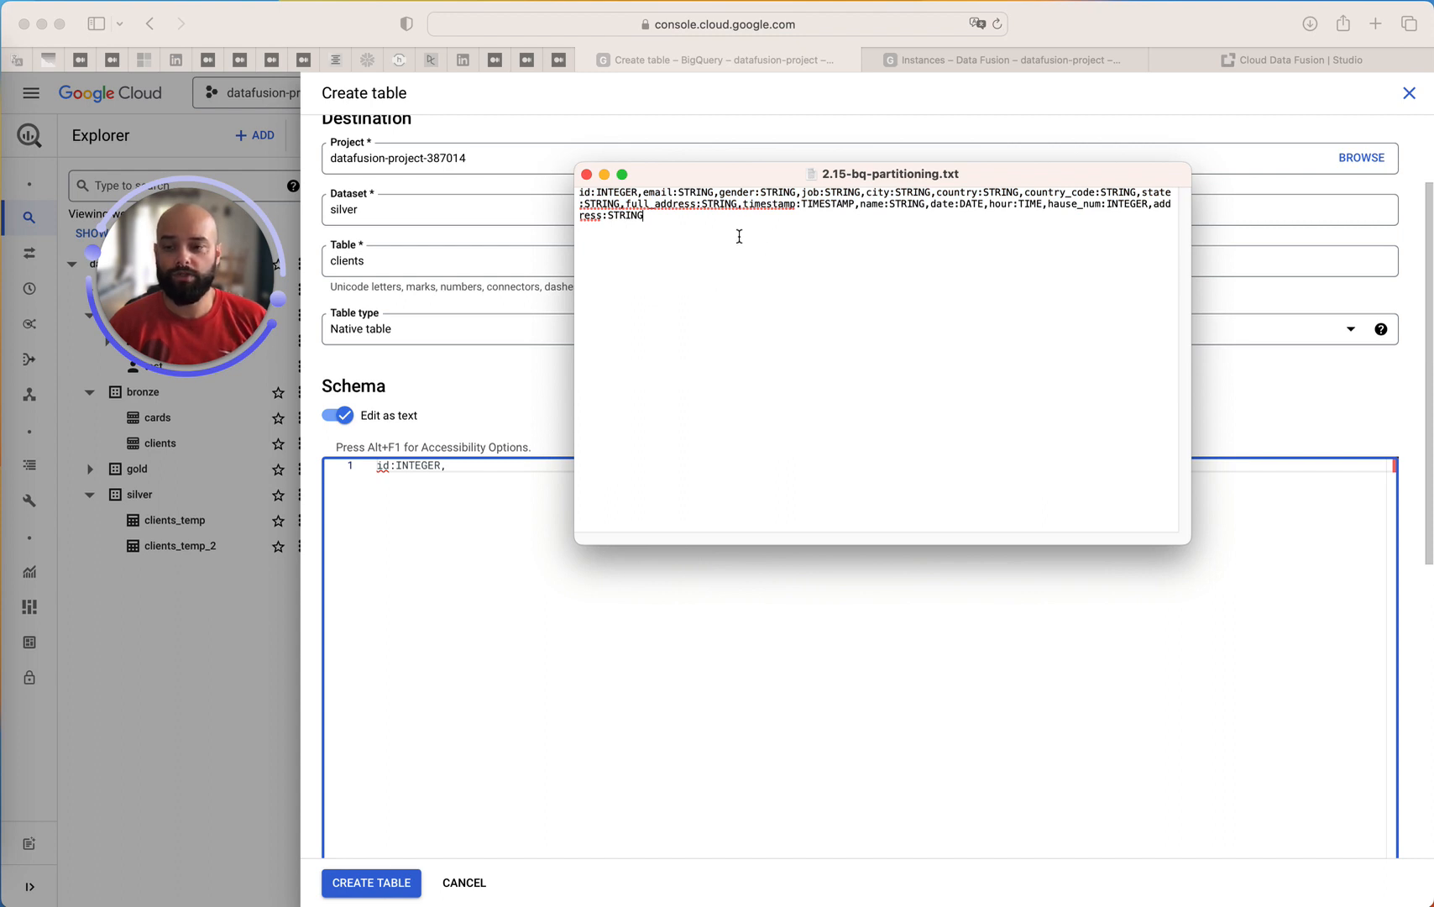
left_click_drag(634, 225, 575, 197)
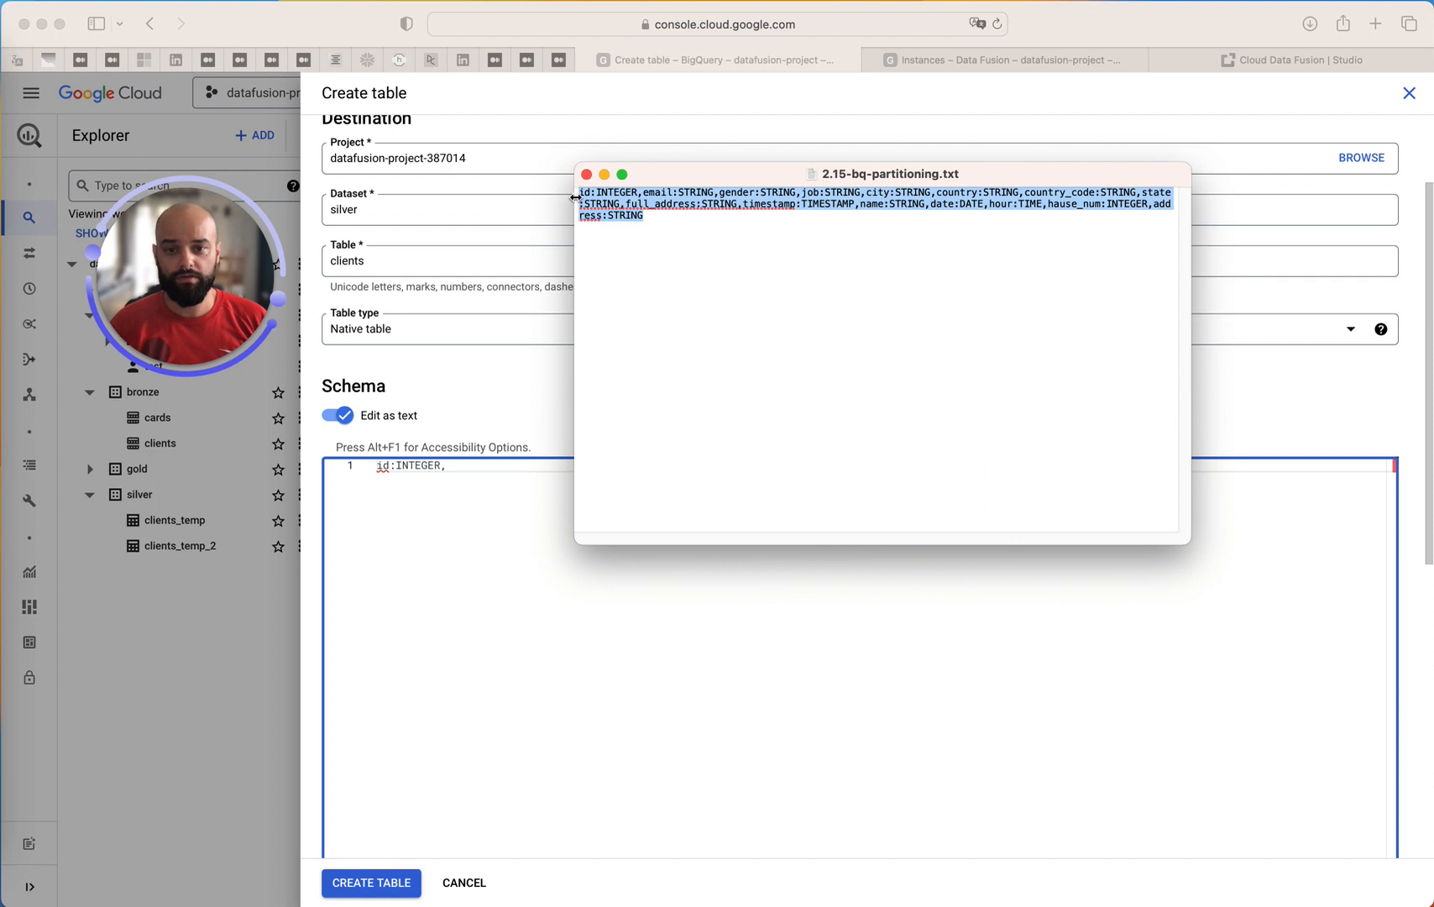
Return to the BigQuery table form and replace the schema text with the copied column list, from id:INTEGER to address:STRING
left_click(553, 512)
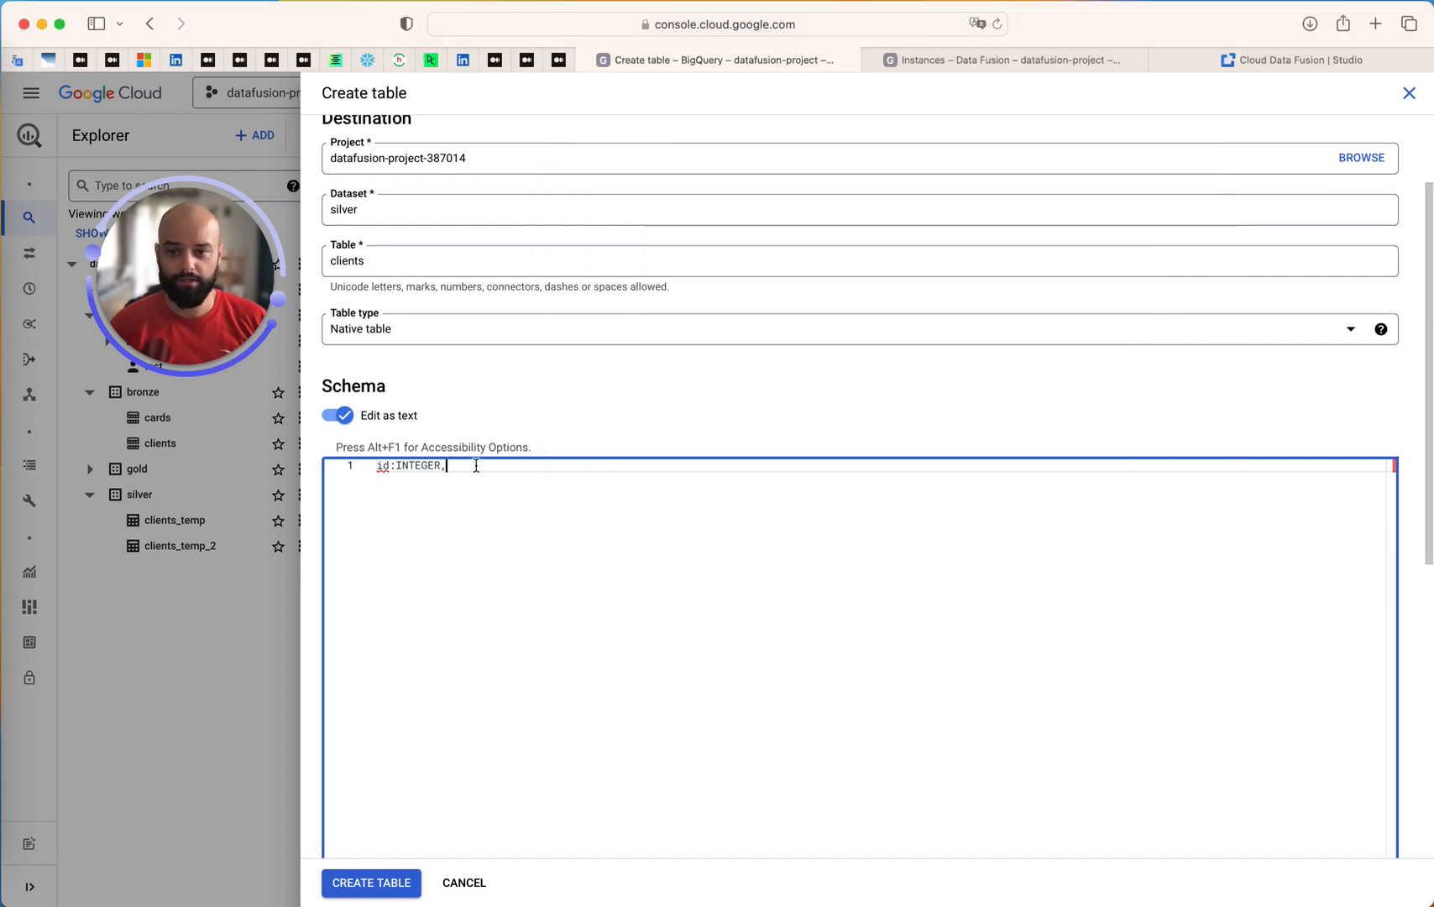
left_click_drag(445, 465, 378, 466)
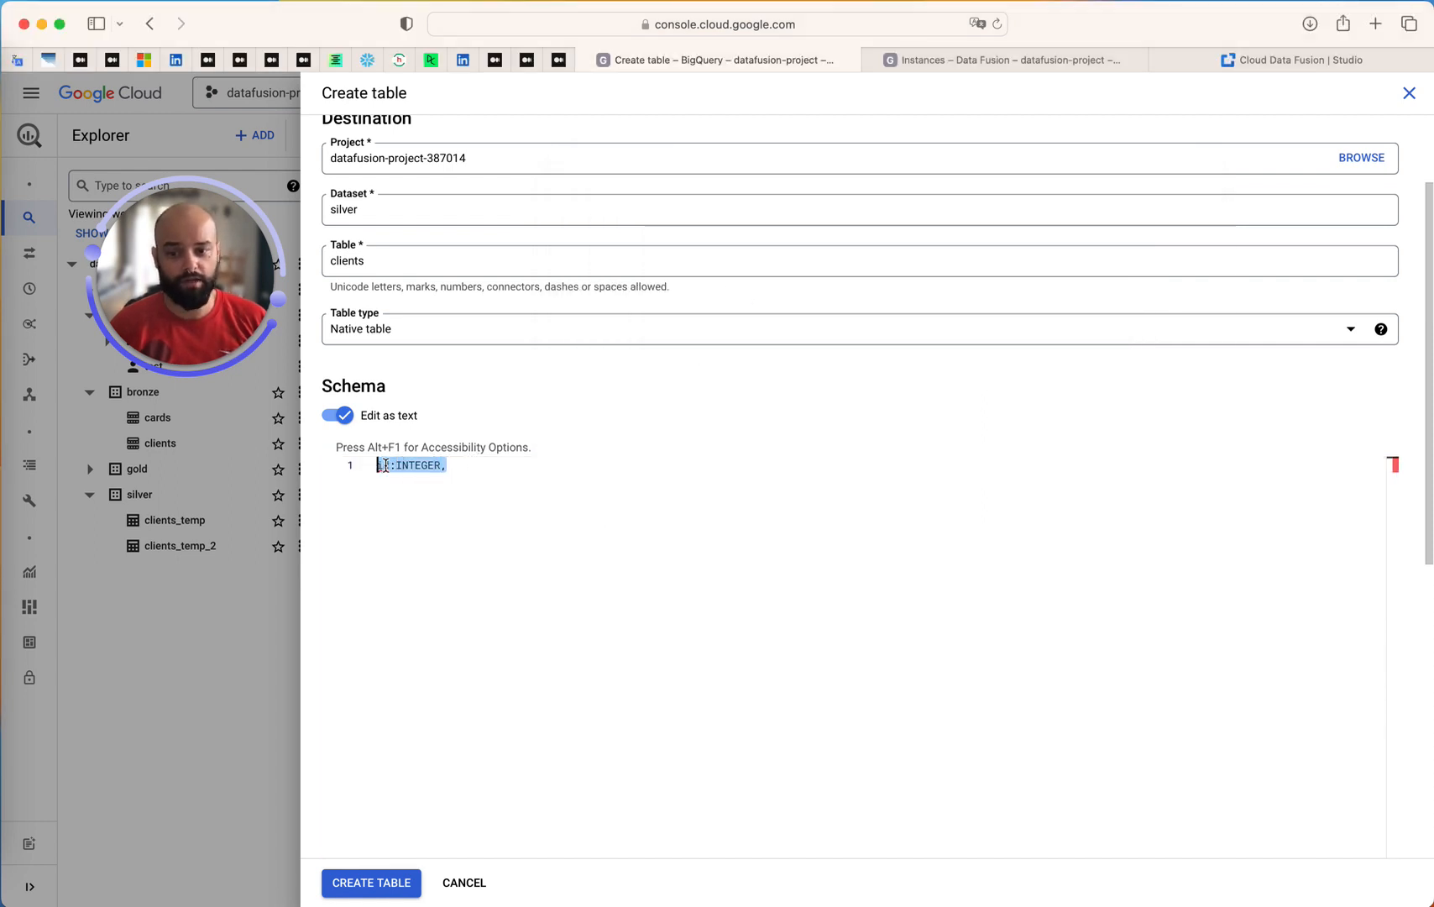
left_click(385, 466)
double_click(387, 466)
left_click_drag(470, 467, 376, 465)
key("super+v")
double_click(424, 466)
left_click(454, 468)
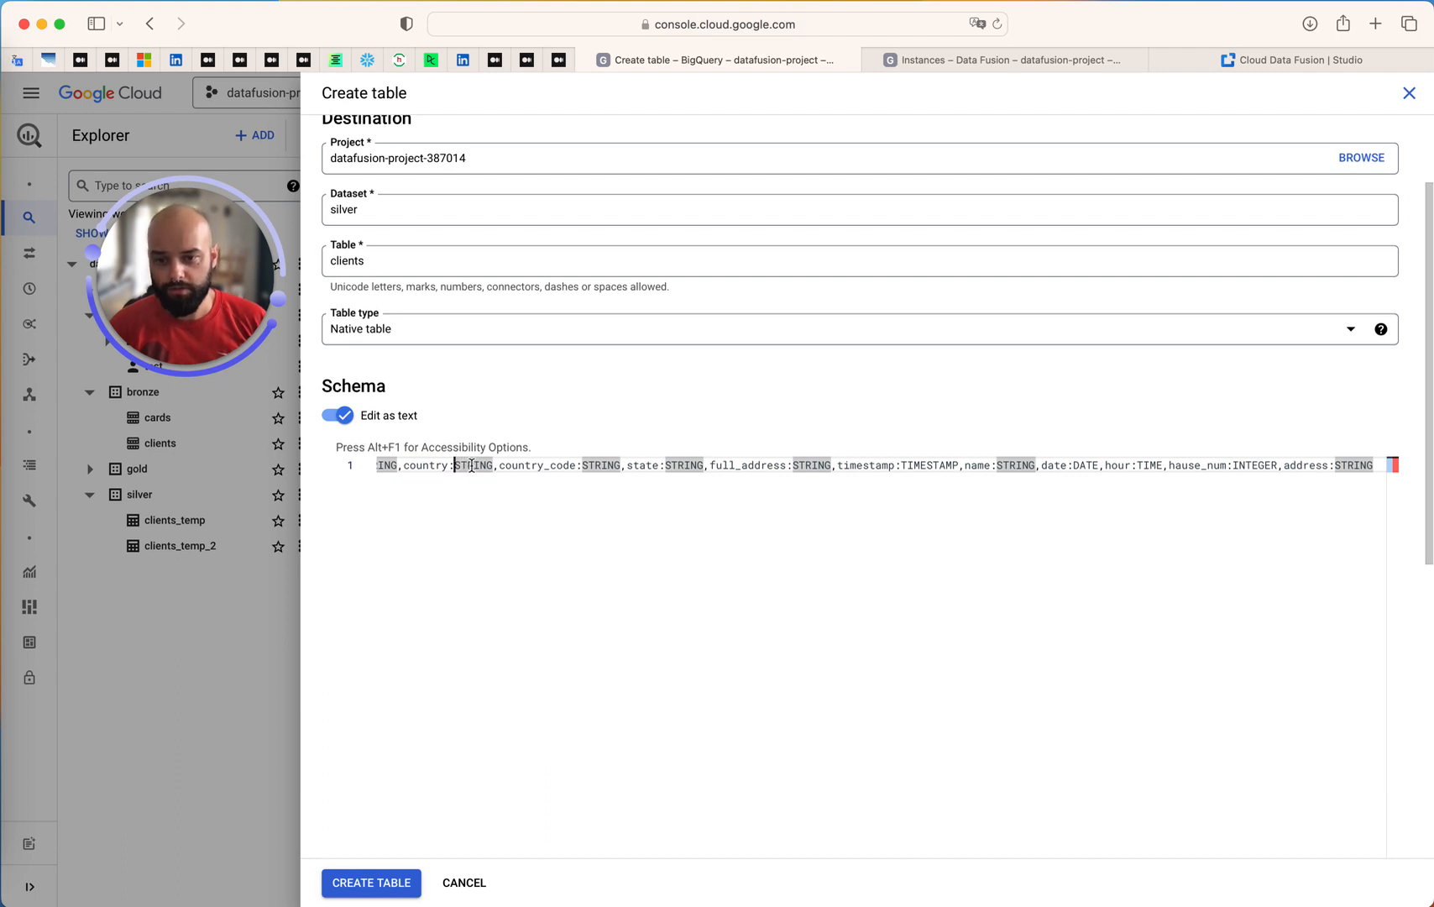
Check the country and country_code entries in the pasted schema and create the clients table in the silver dataset
double_click(467, 466)
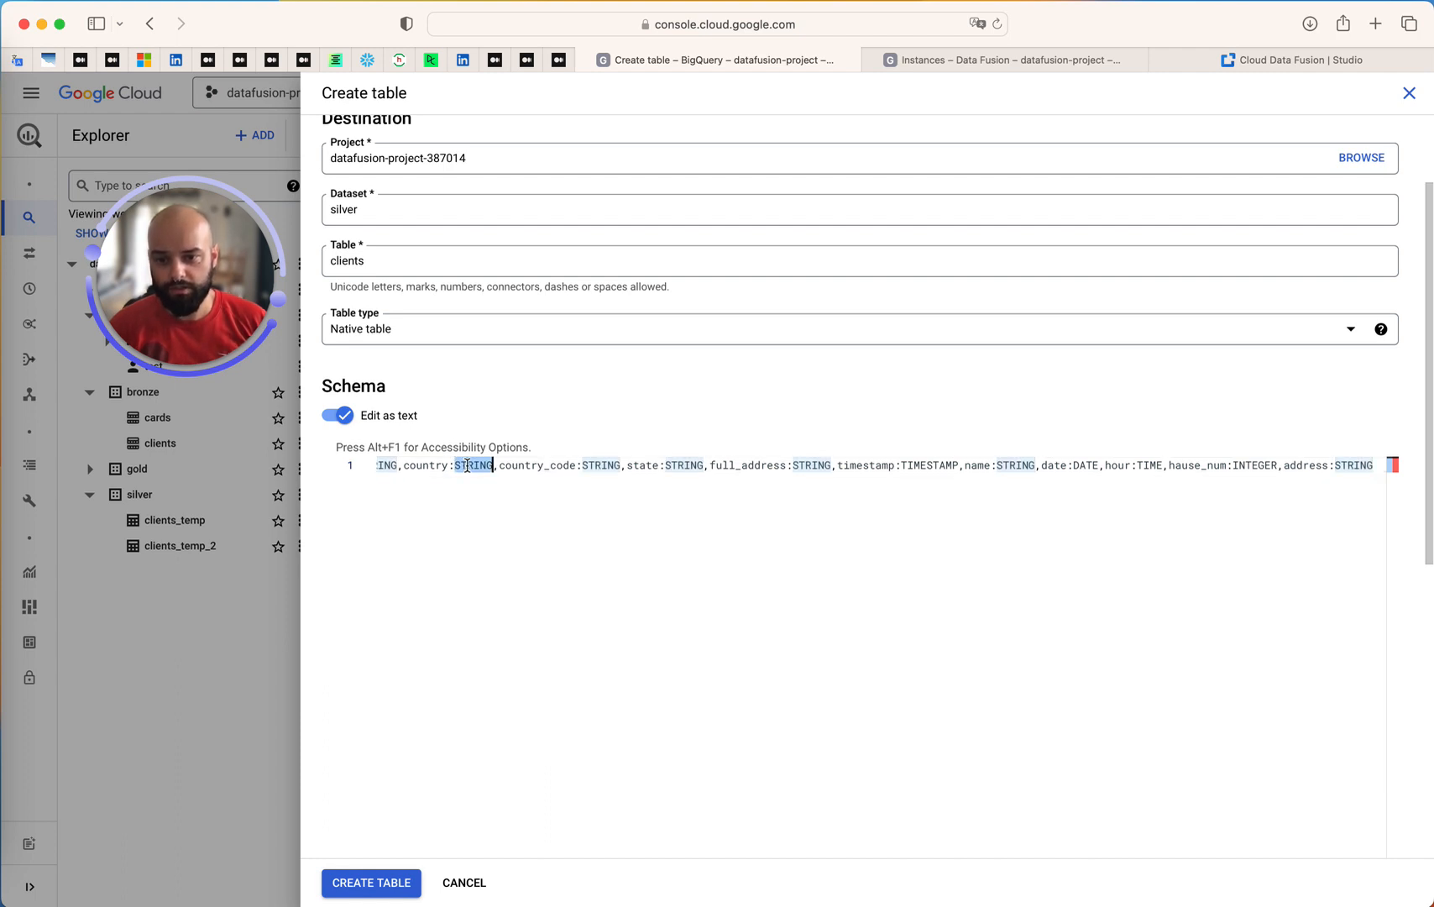
double_click(526, 467)
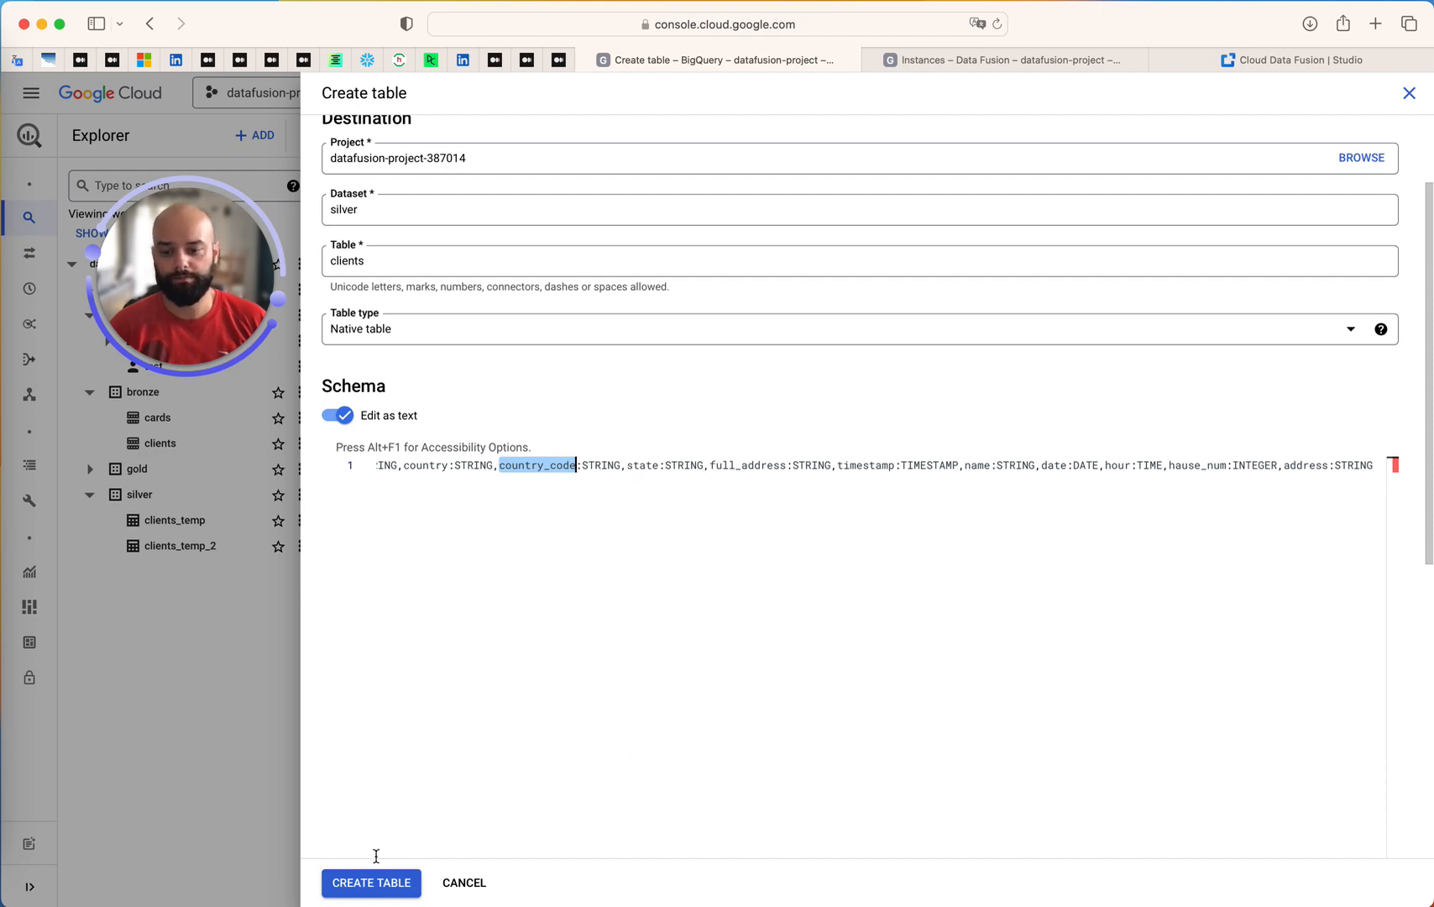
left_click(370, 881)
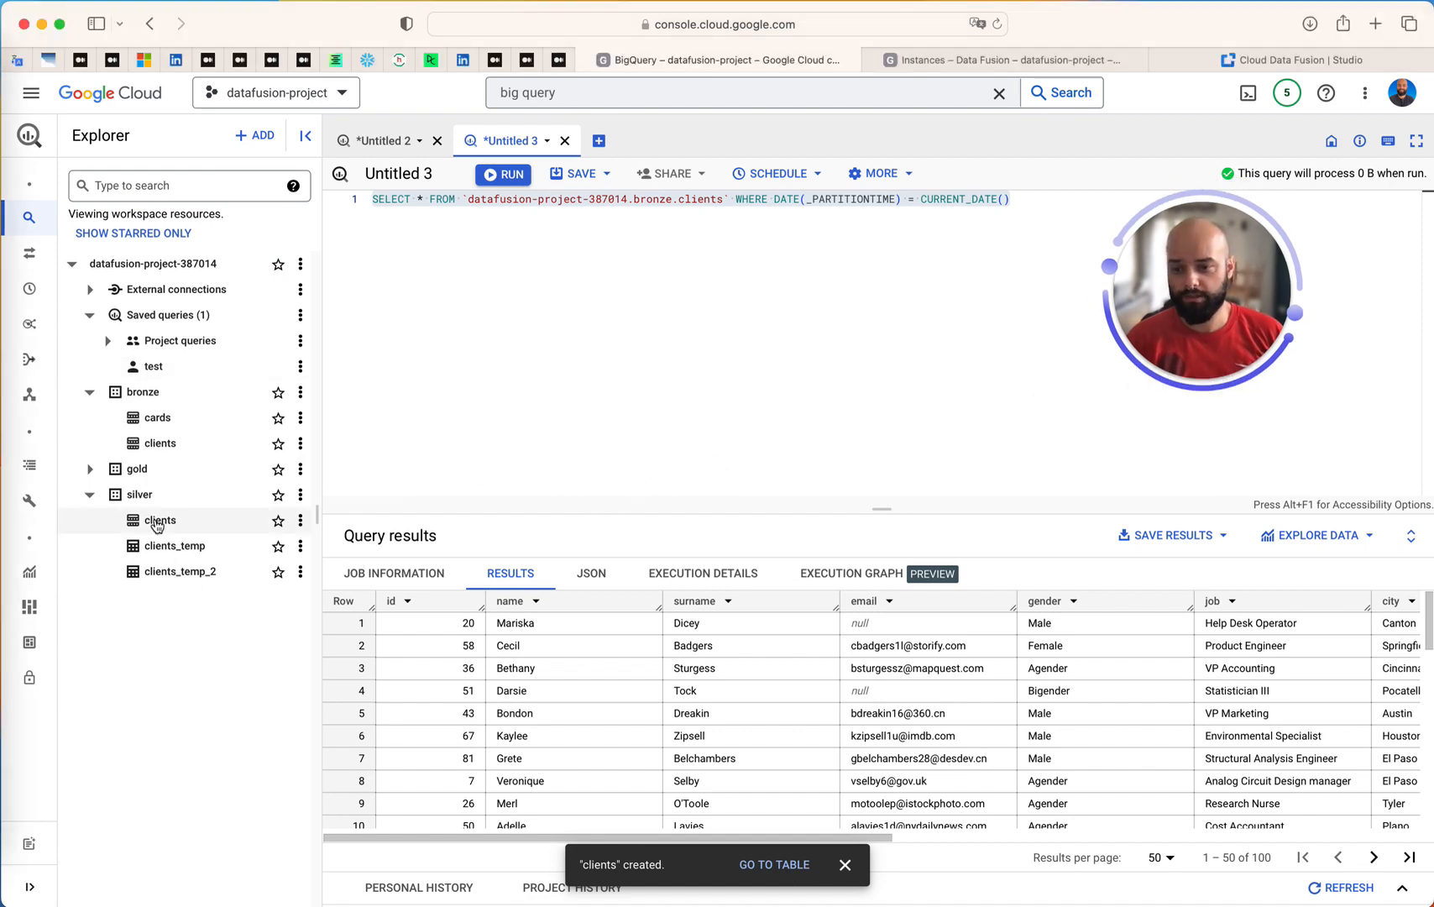
Open the new clients table in the silver dataset and examine its schema fields and its partitioning details
left_click(159, 520)
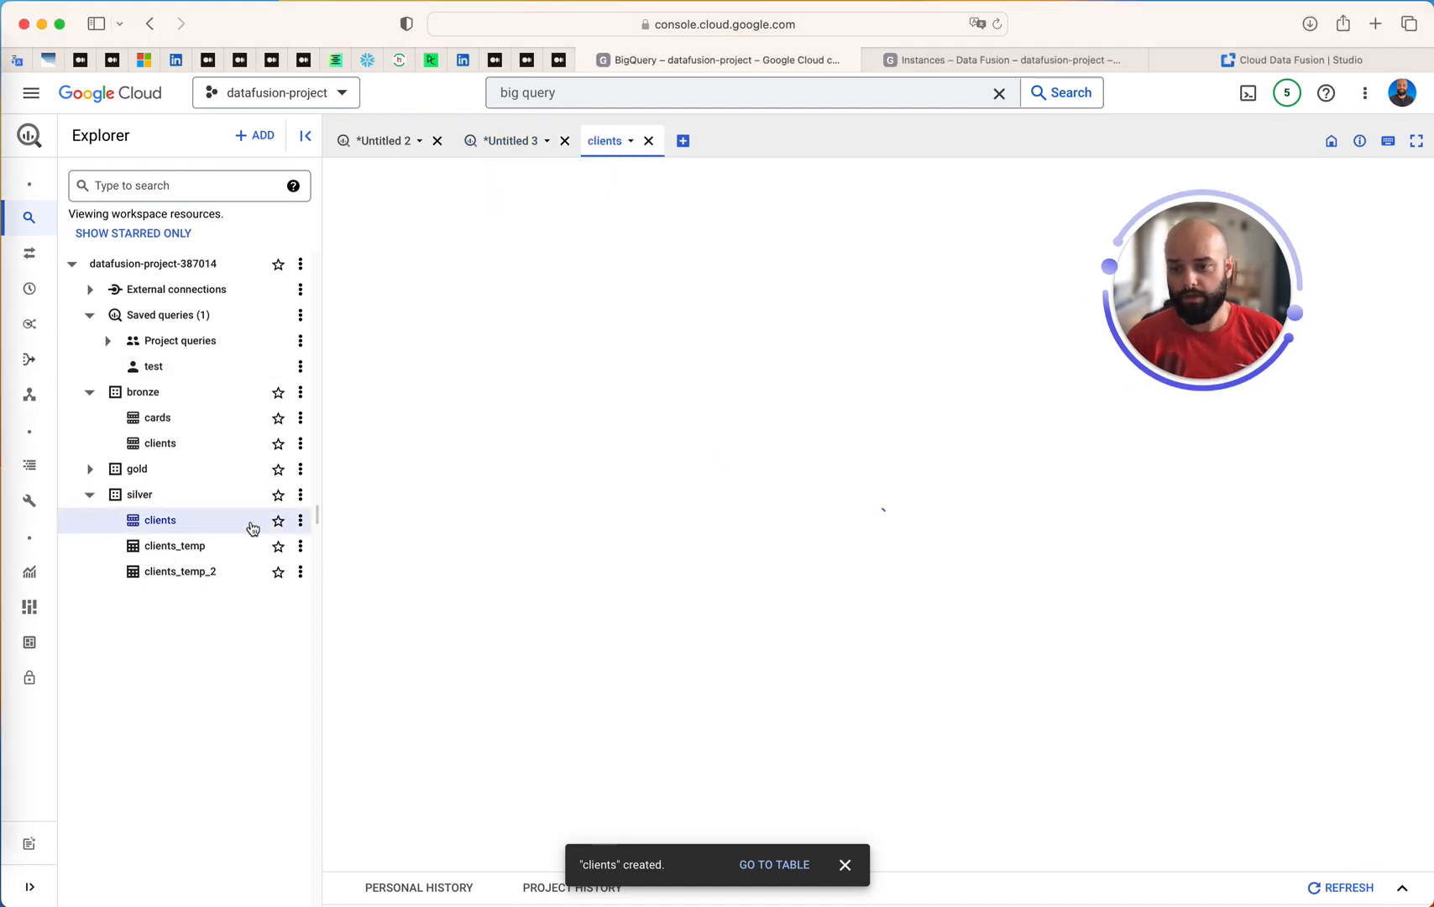
left_click(300, 523)
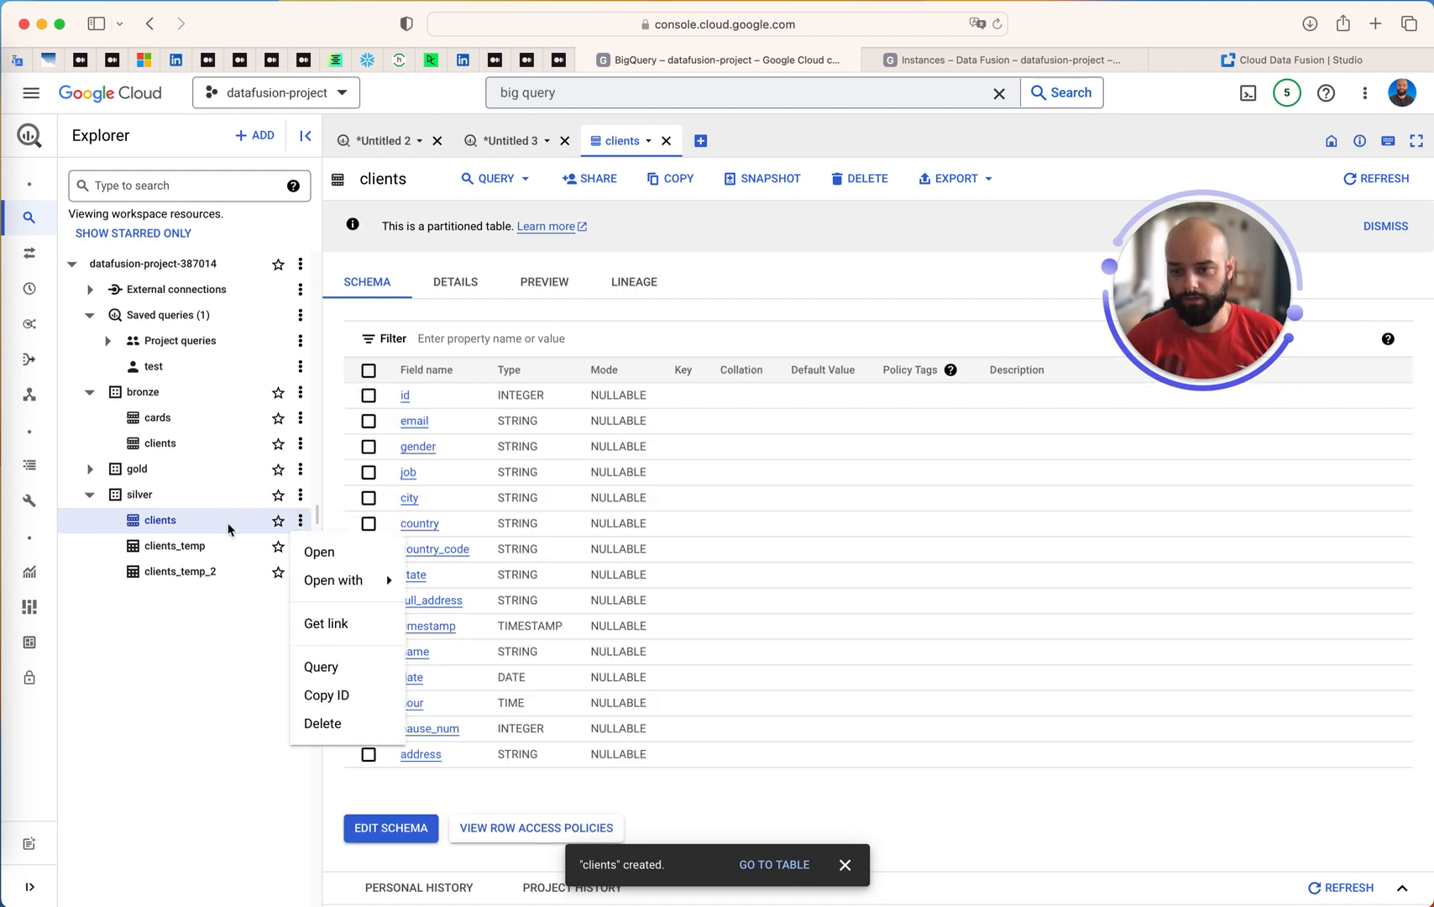
left_click(166, 691)
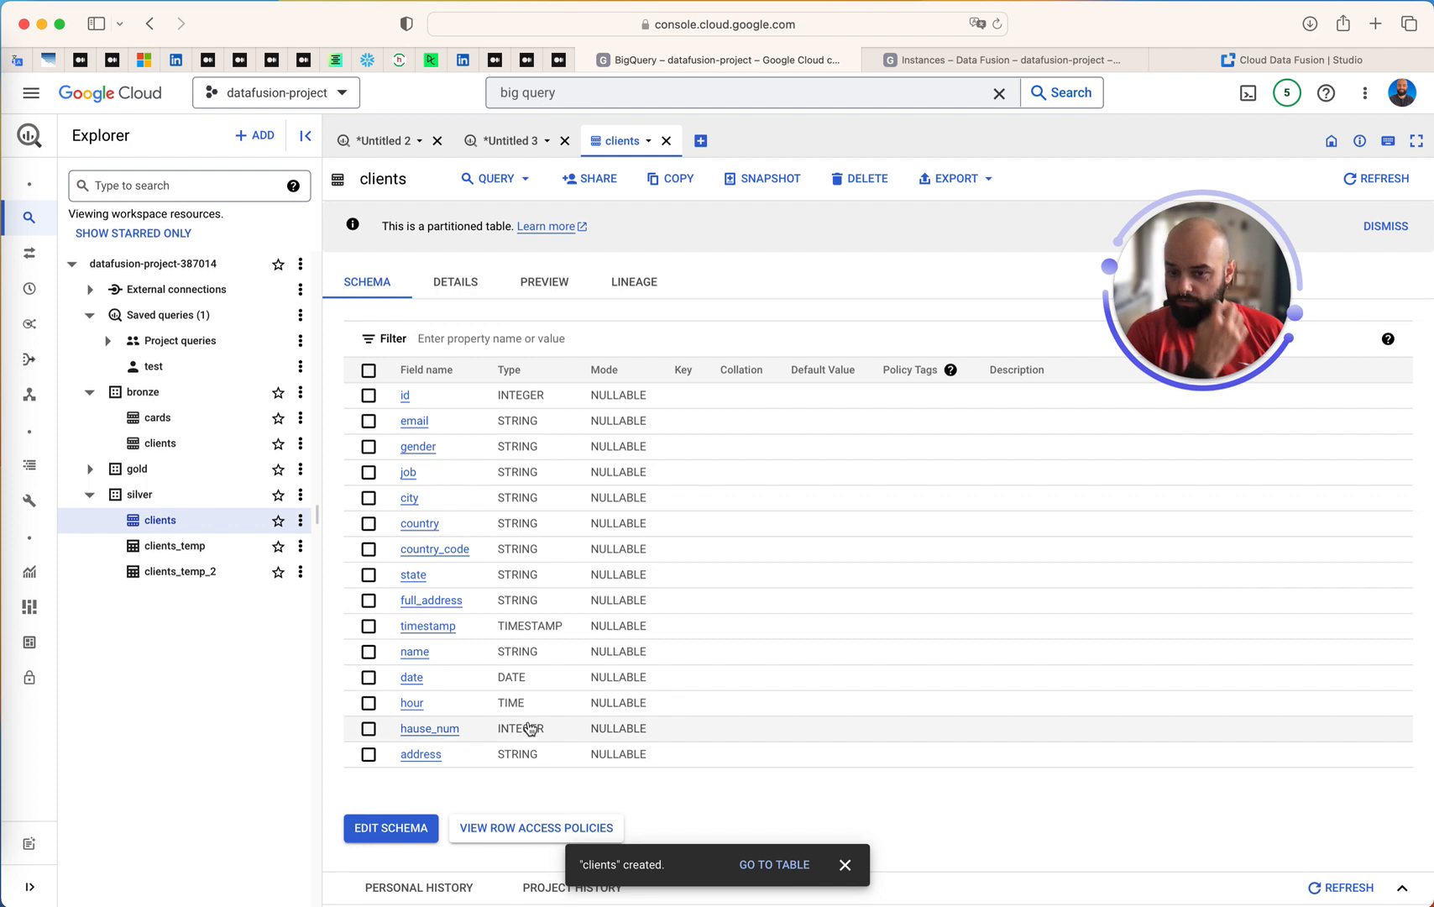
left_click(453, 282)
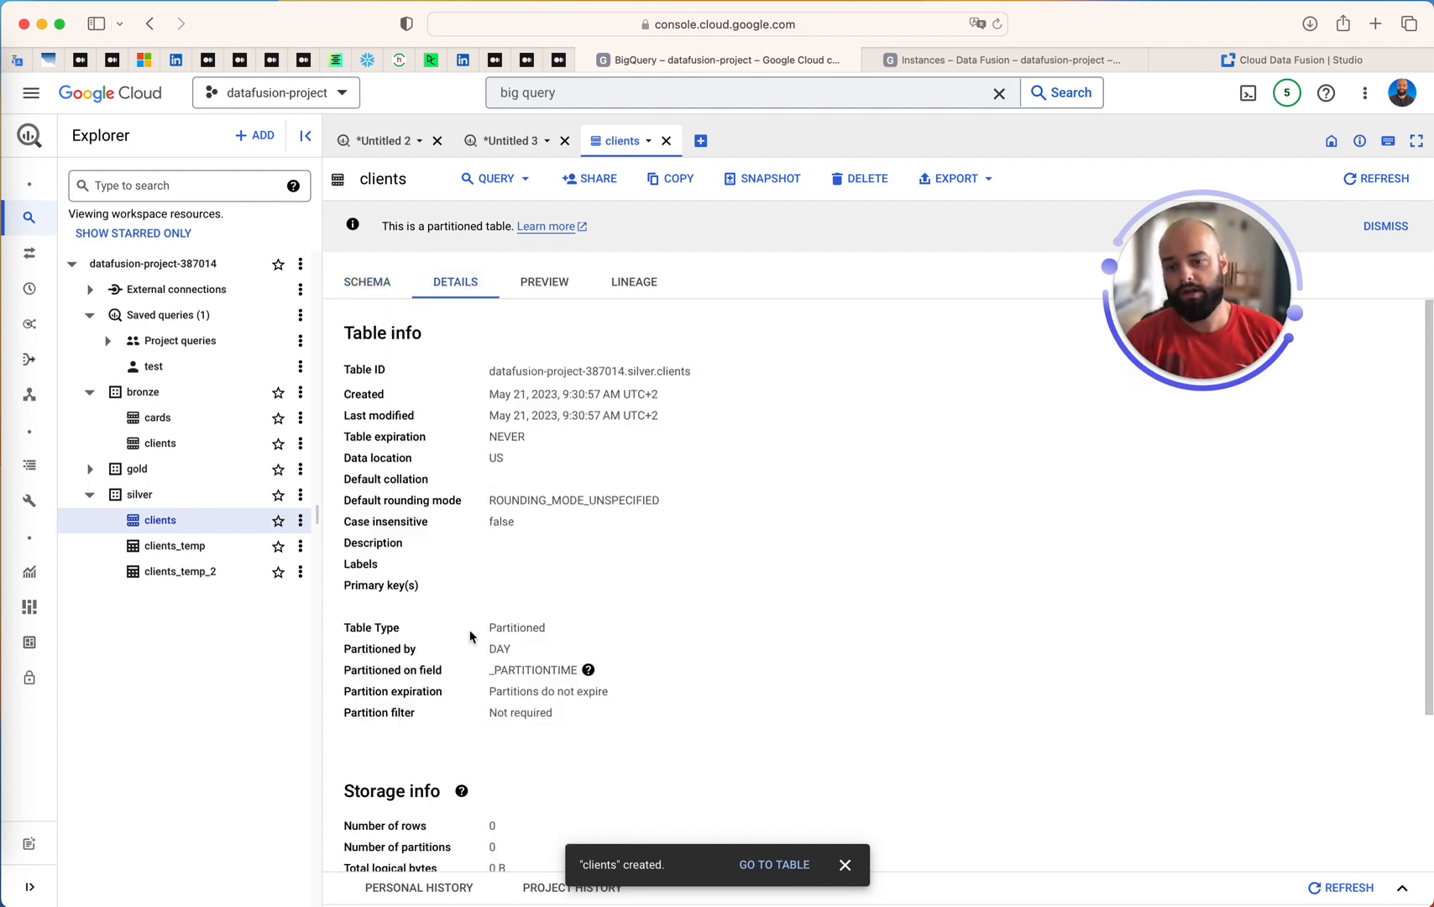